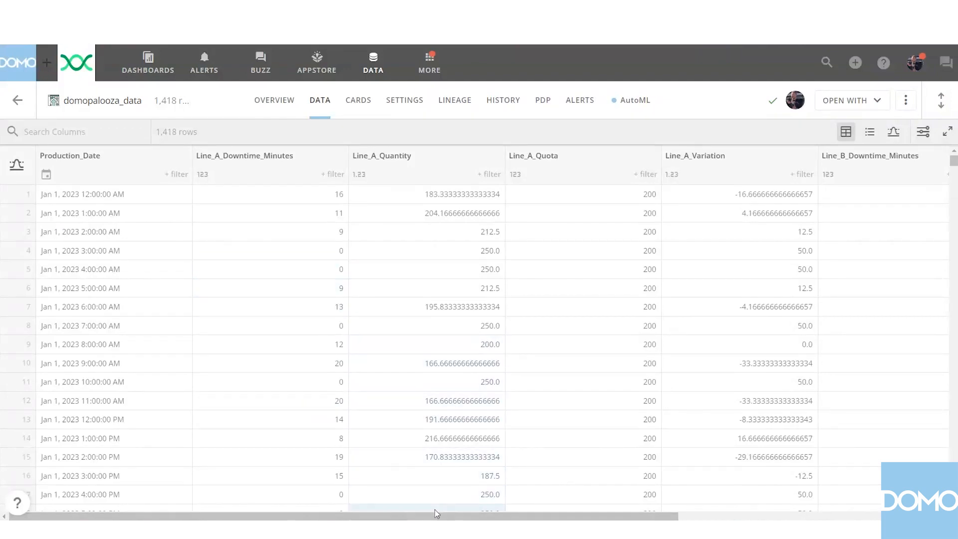
Examine the production line columns of the domopalooza_data dataset across to the Line C fields.
drag(432, 517, 949, 518)
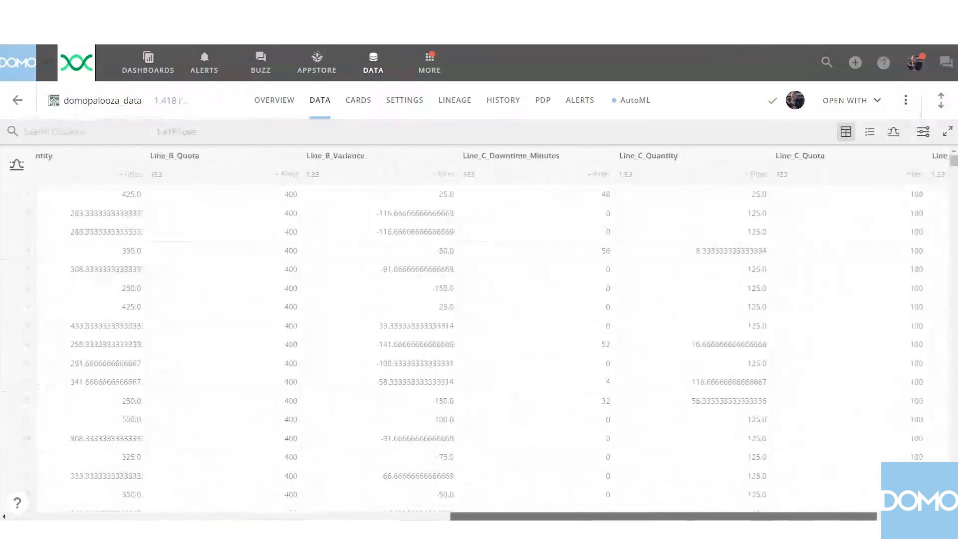
drag(875, 518, 897, 518)
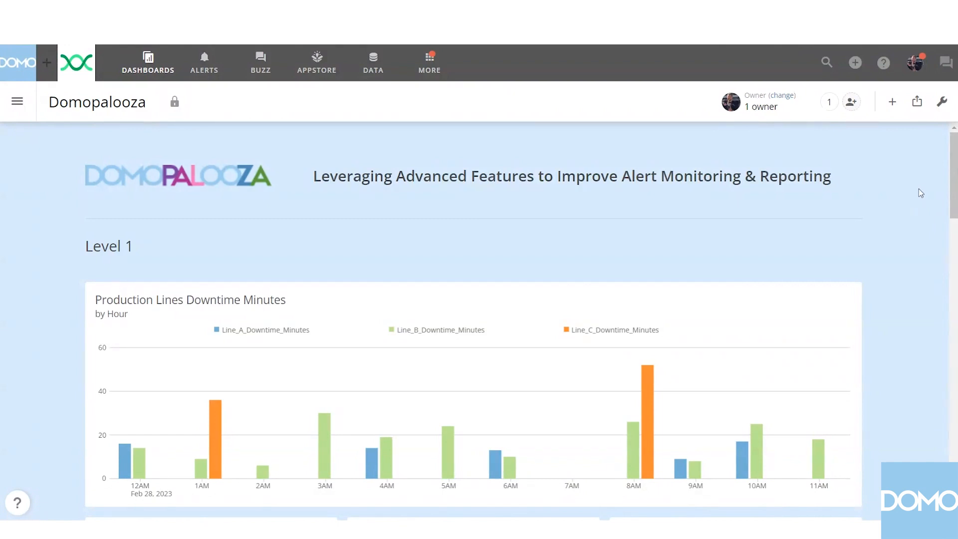
Open the Production Lines Downtime Minutes card and review its existing alert alongside the hourly downtime chart.
drag(954, 183, 955, 200)
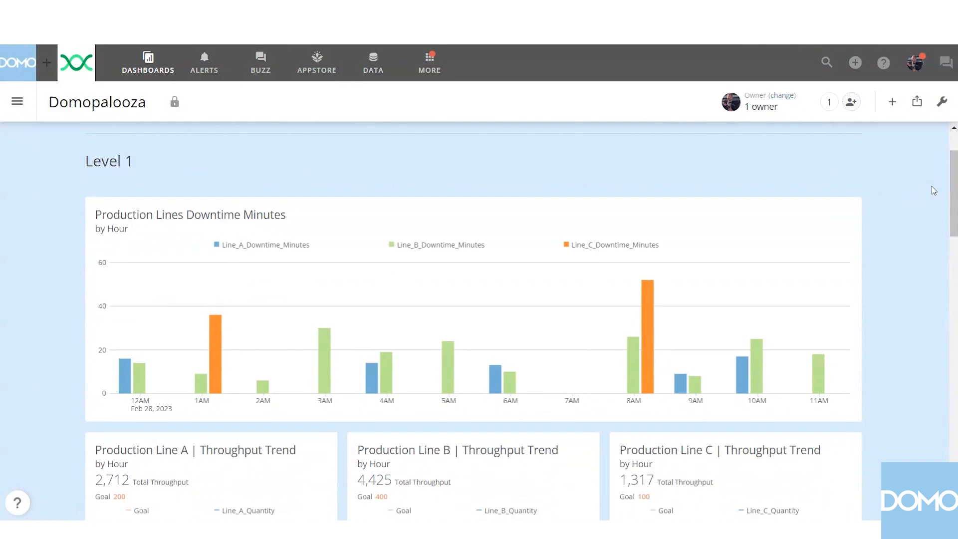
click(257, 217)
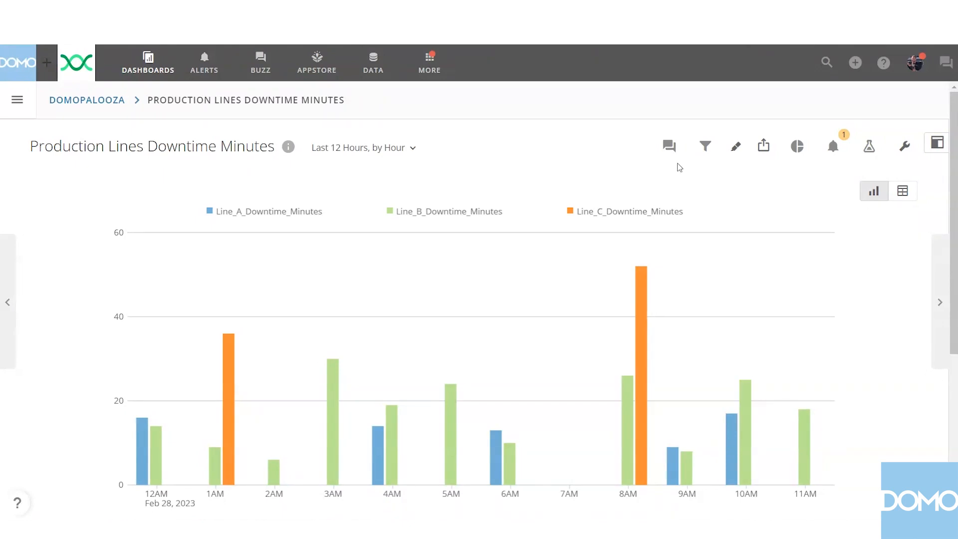
click(832, 149)
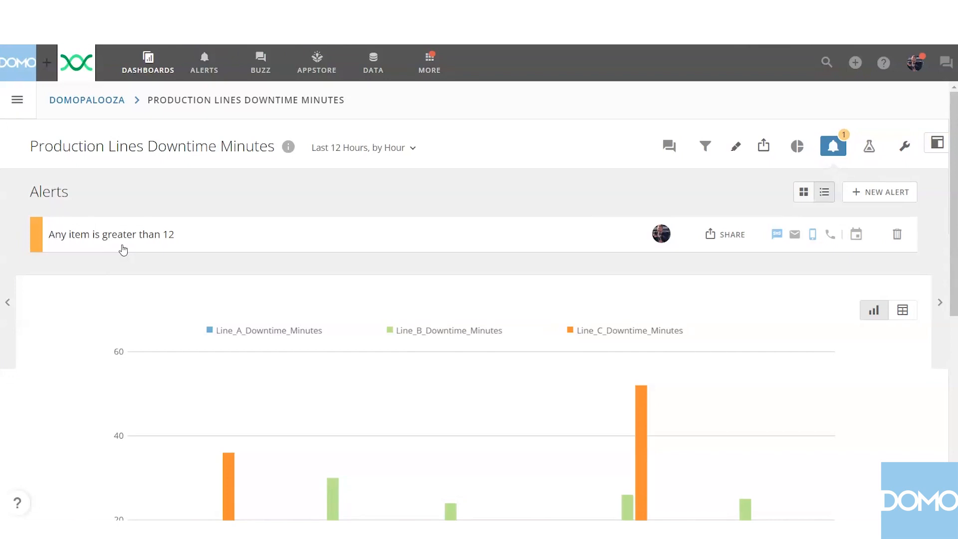
scroll(92, 239, down, 3)
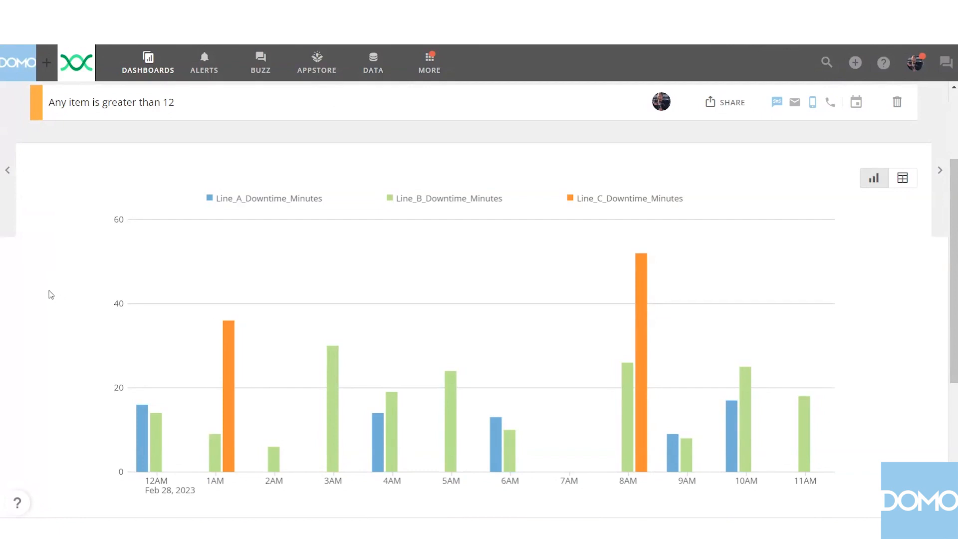
scroll(51, 294, up, 2)
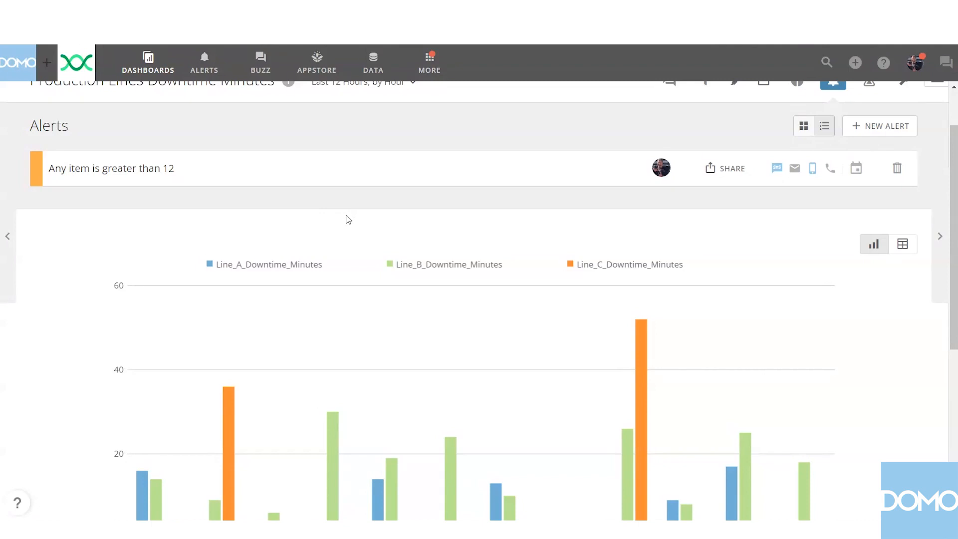
scroll(352, 218, down, 2)
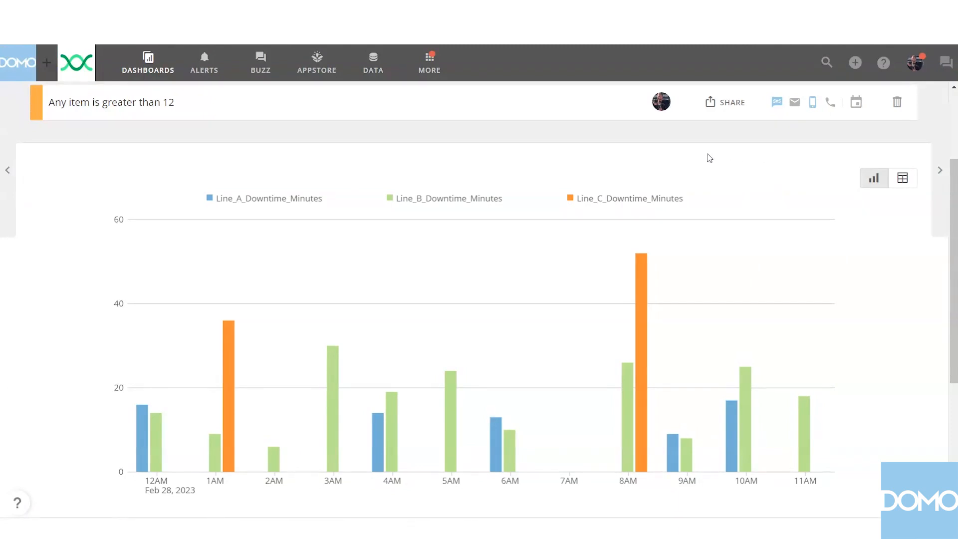
scroll(710, 158, up, 3)
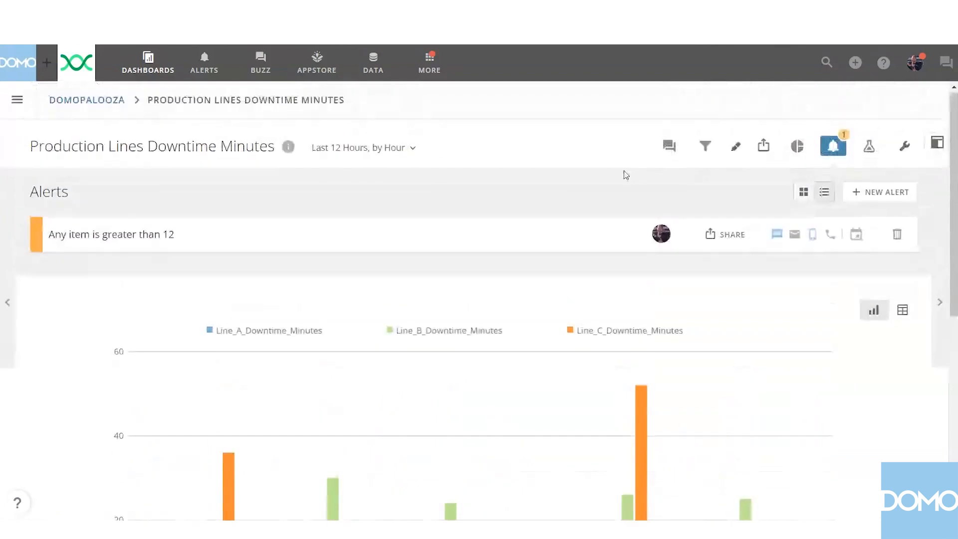
Return to the Domopalooza dashboard, open the Production Line C | Throughput Trend card and show its alerts.
click(92, 102)
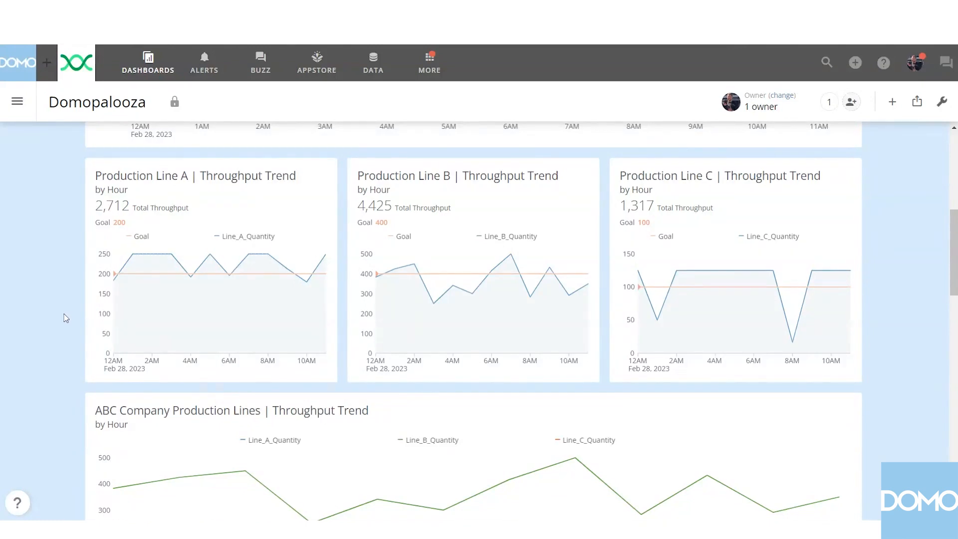
mouse_move(135, 318)
mouse_move(681, 305)
click(737, 223)
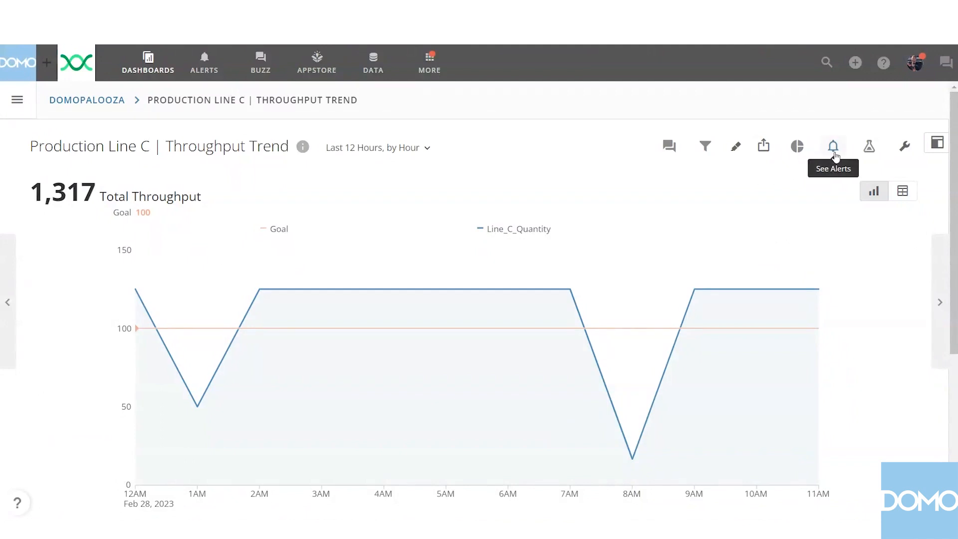
click(835, 148)
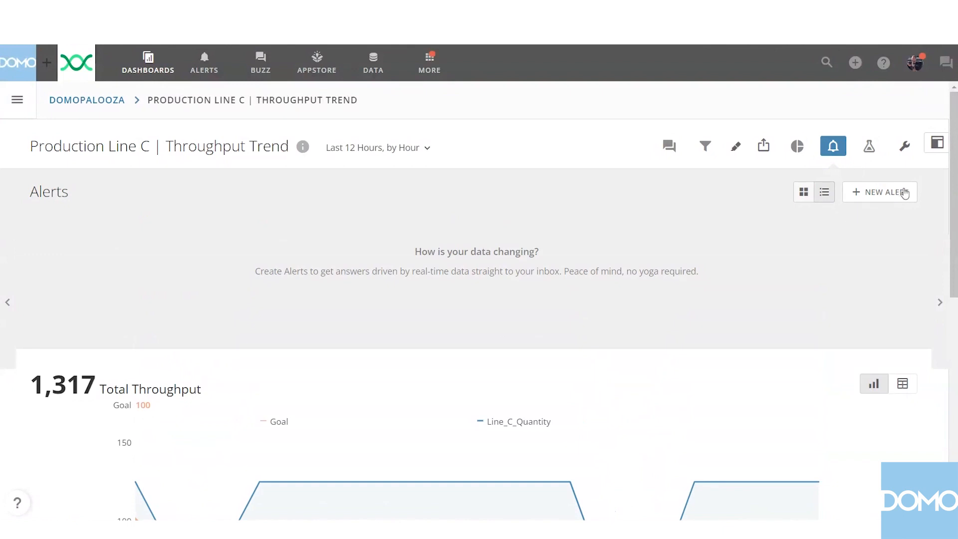
Create a new alert on the card and name it "Production Line C | Missed Hourly Quota Alert".
click(900, 194)
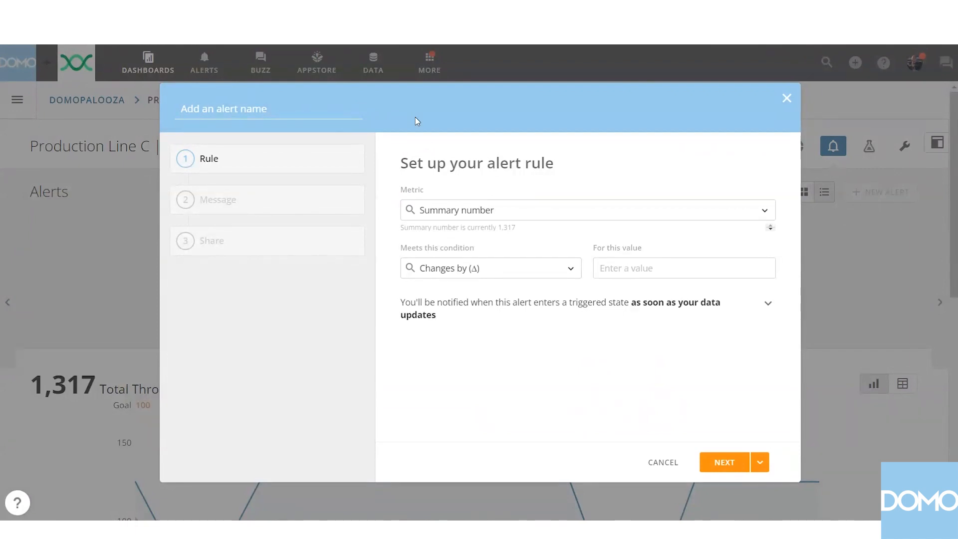
text(Production Line C | Missed Hourl)
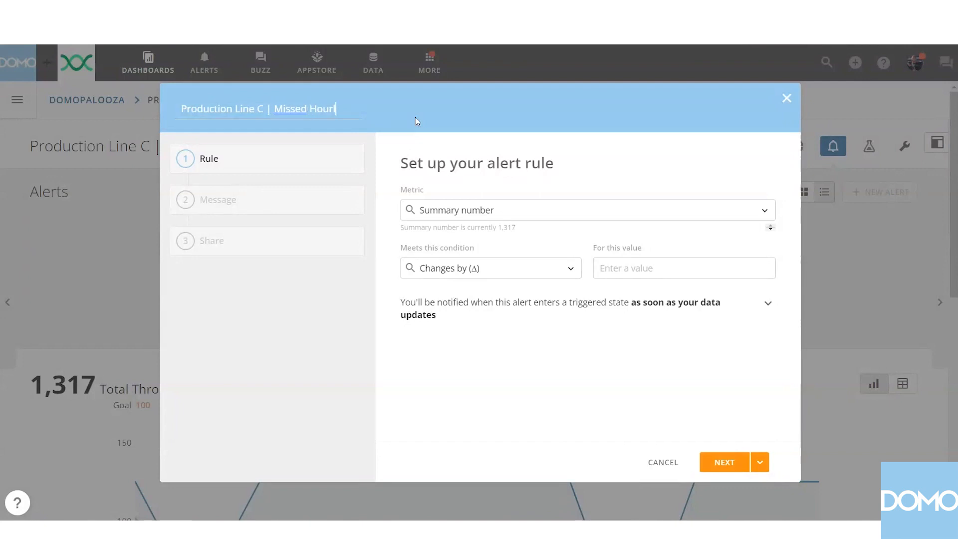
text(y Quota)
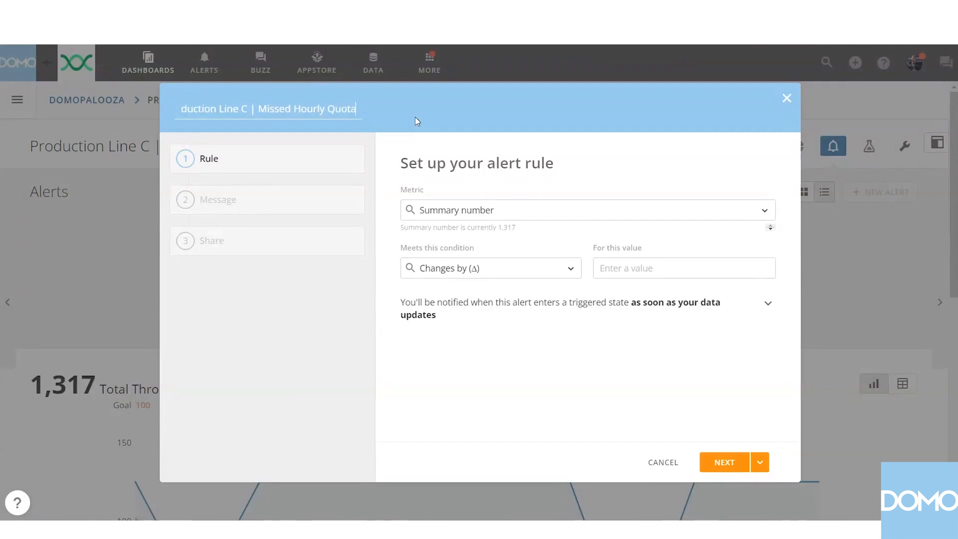
text( Alert)
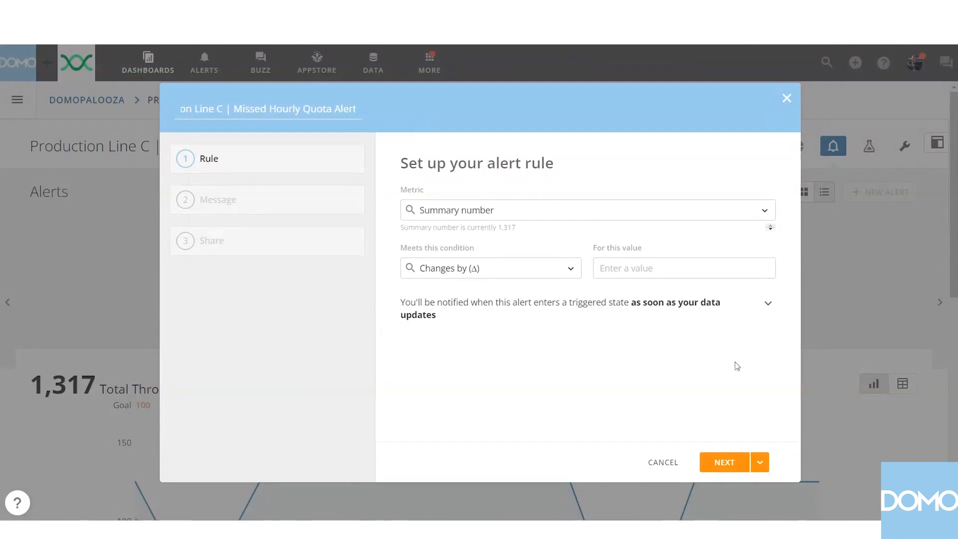
key(Return)
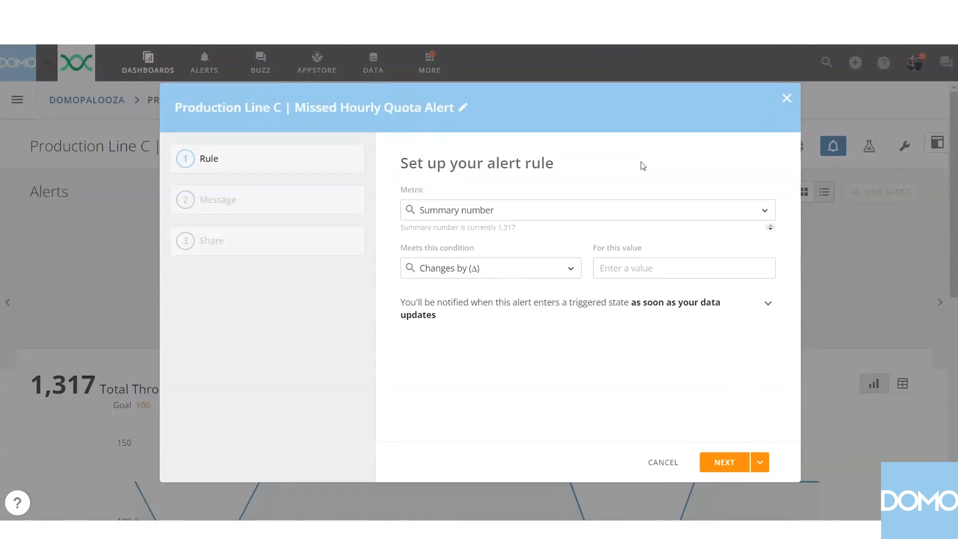
Set the alert rule to trigger when Most recent hour is less than 100, and continue to the message stage.
click(583, 212)
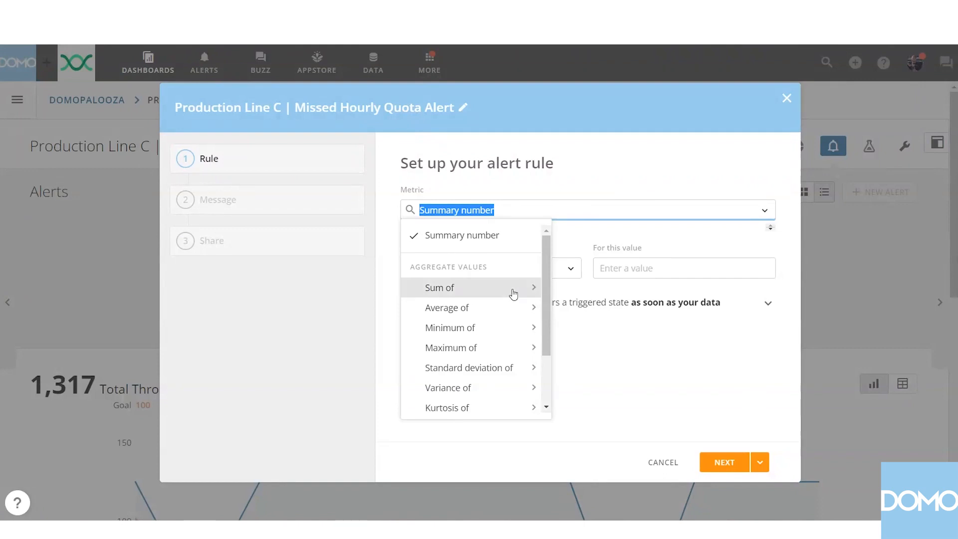
scroll(514, 294, down, 3)
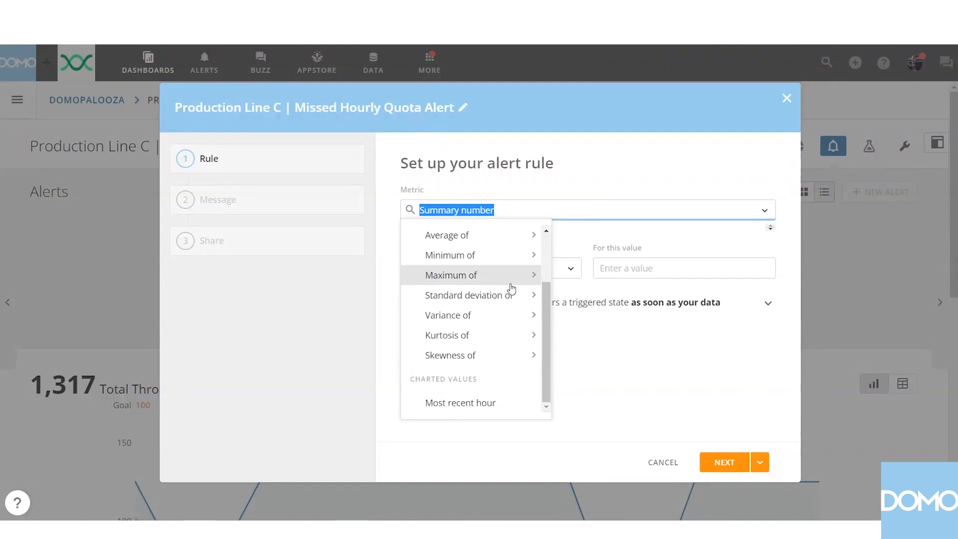
click(469, 408)
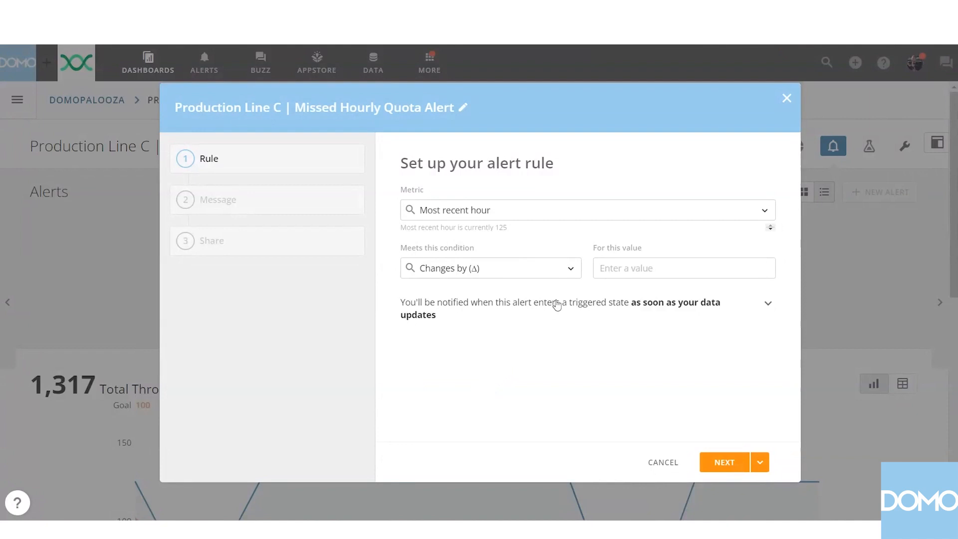
click(570, 272)
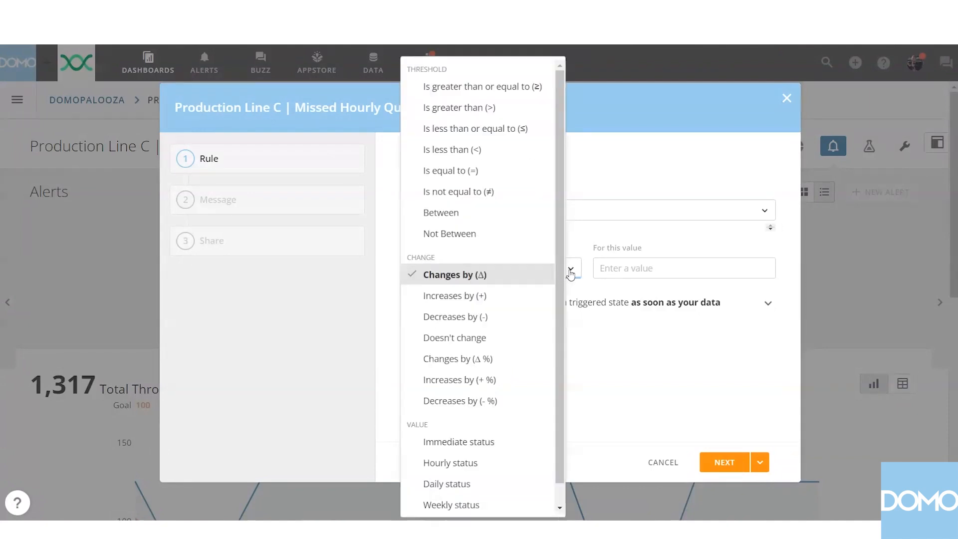
click(475, 149)
click(623, 264)
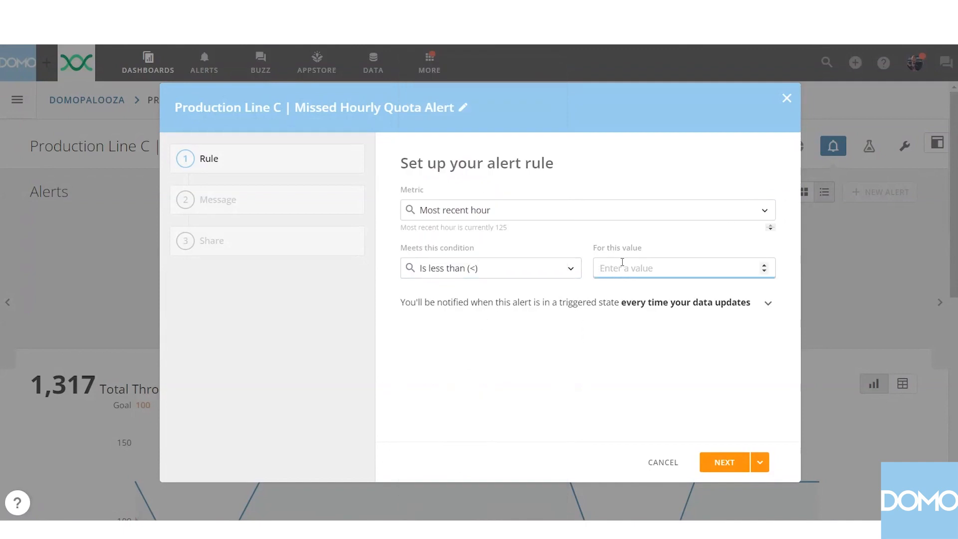
text(100)
click(584, 374)
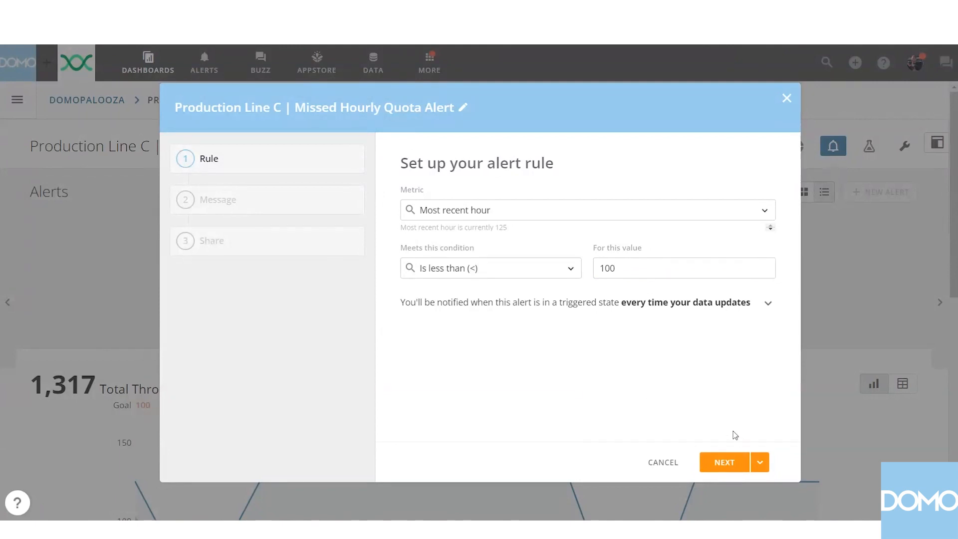
click(732, 464)
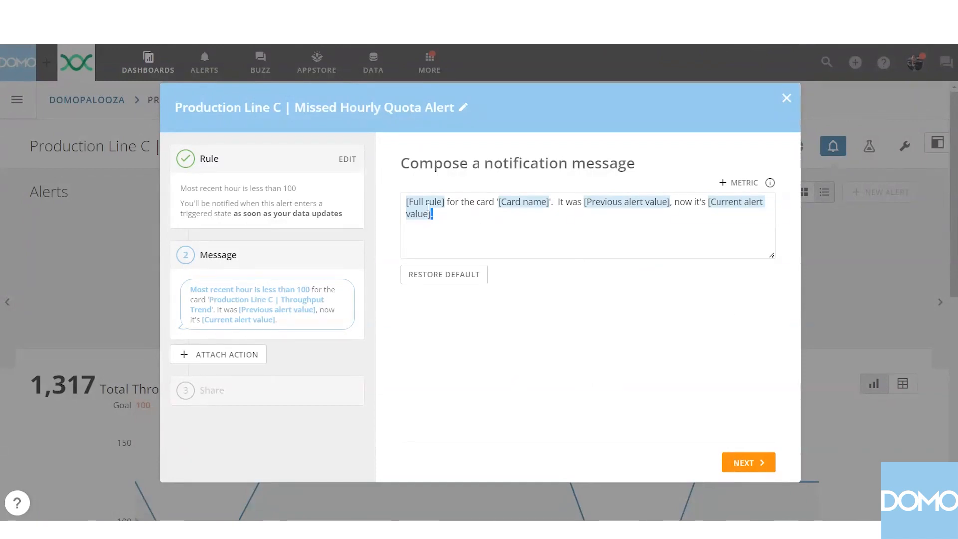
Replace the default notification message with "Alert! Production Line C has not met its quota of 100 items per hour.".
key(ctrl+a)
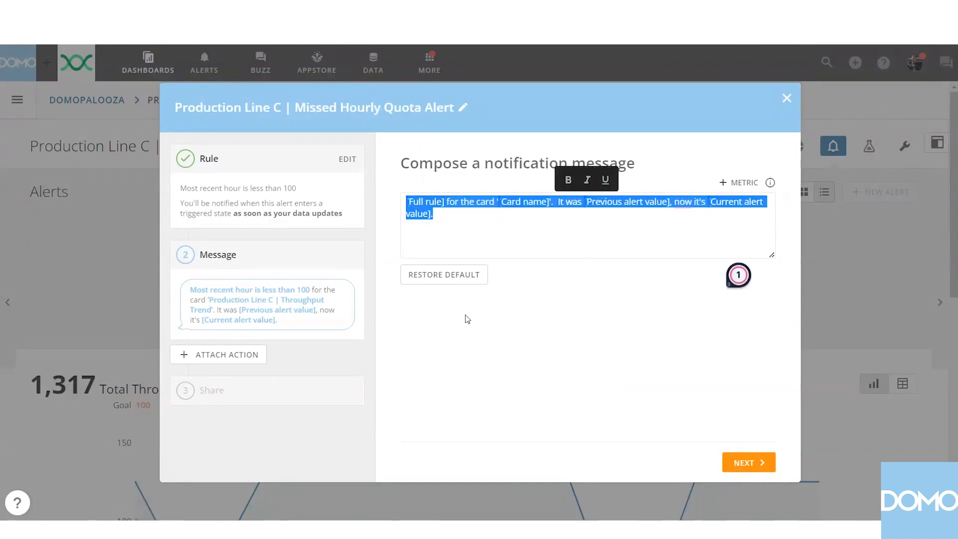
key(BackSpace)
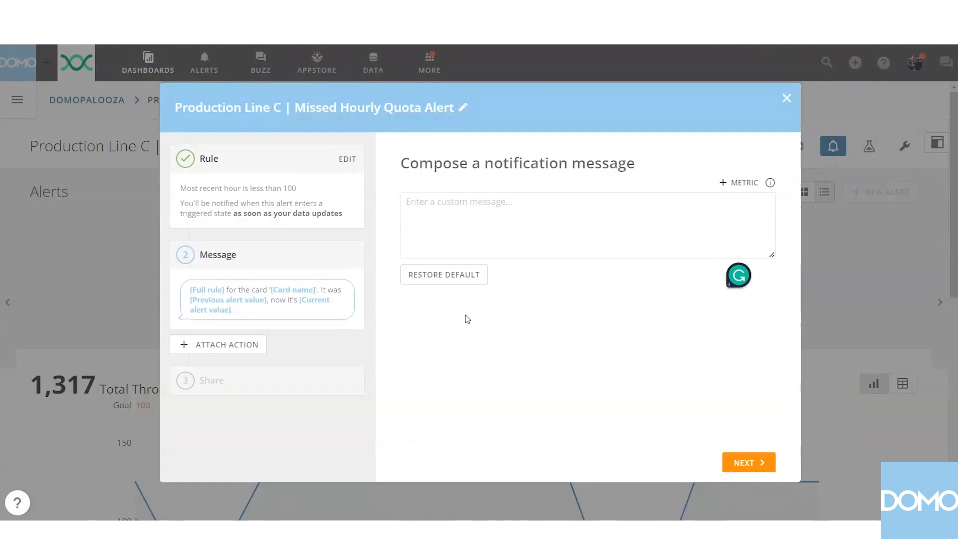
text(A)
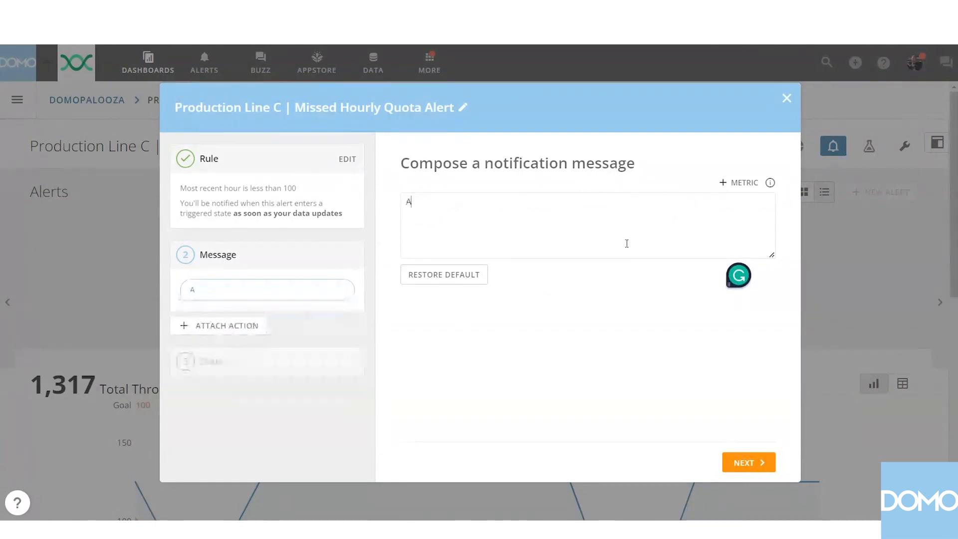
text(lert!)
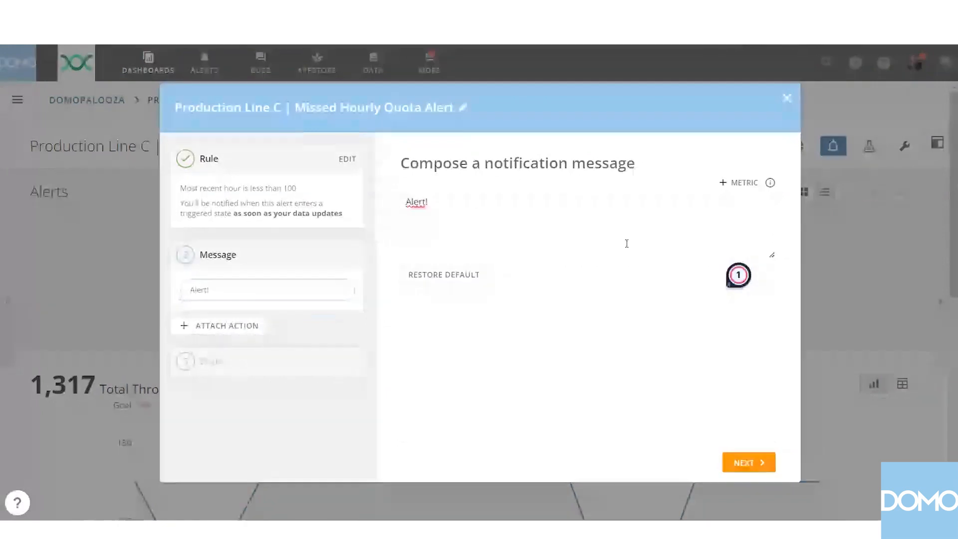
text( Produc)
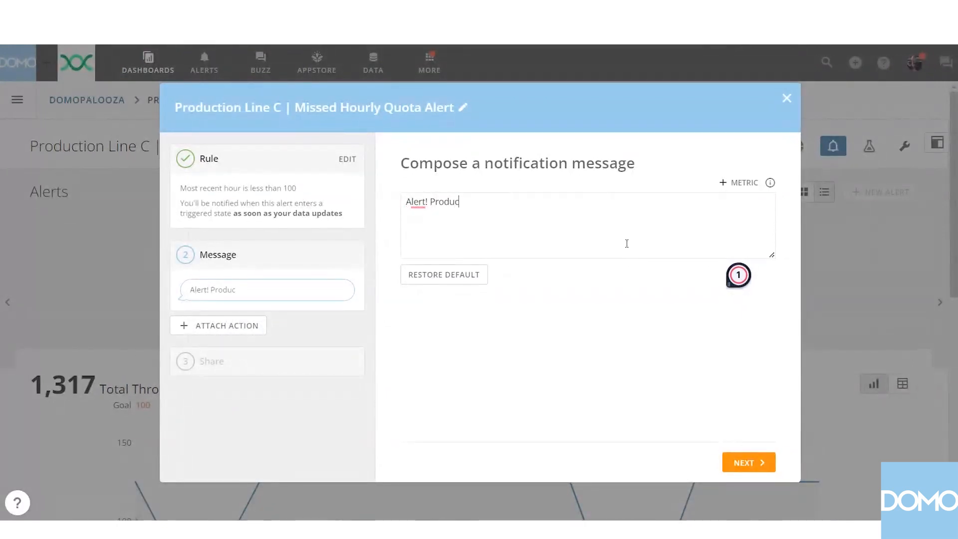
text(tion Line C has)
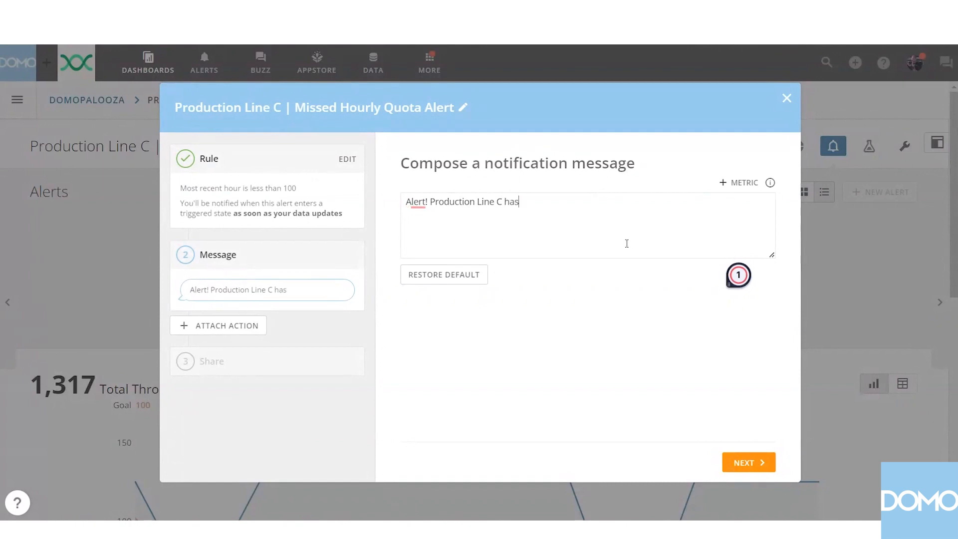
text( not met )
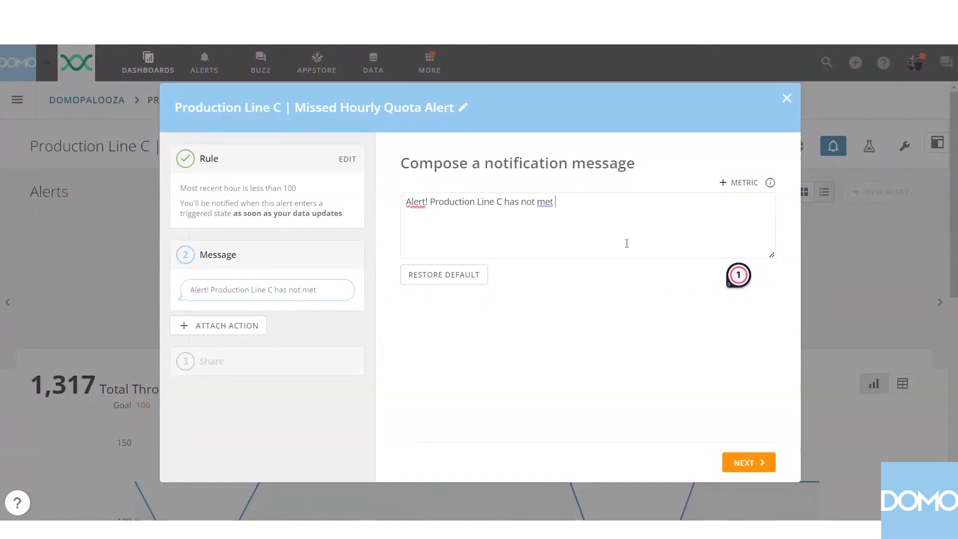
text(its quota)
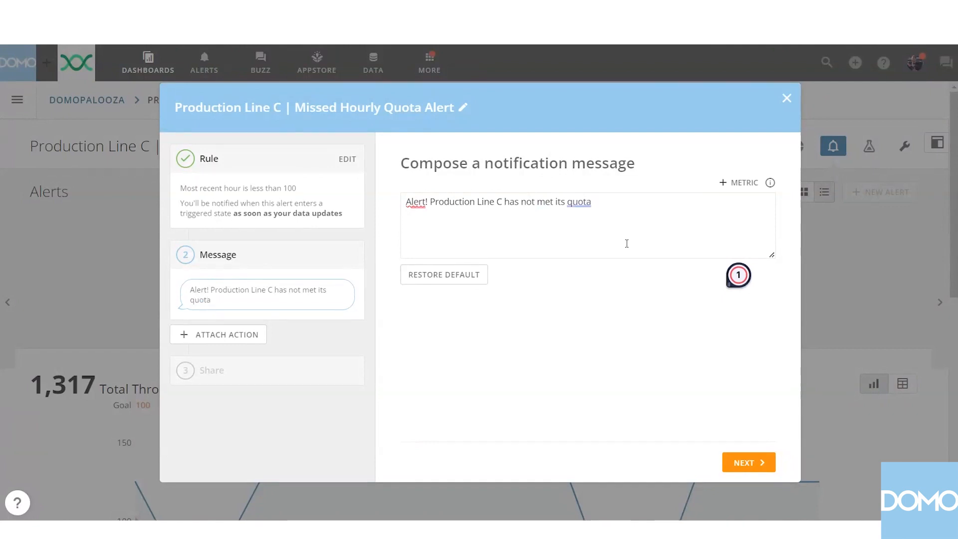
text( of 100 ite)
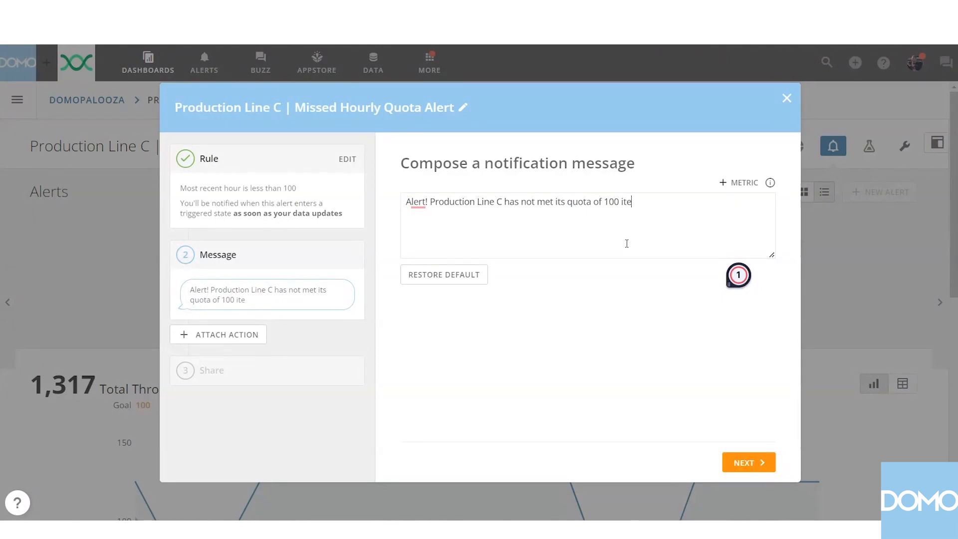
text(ms per hour)
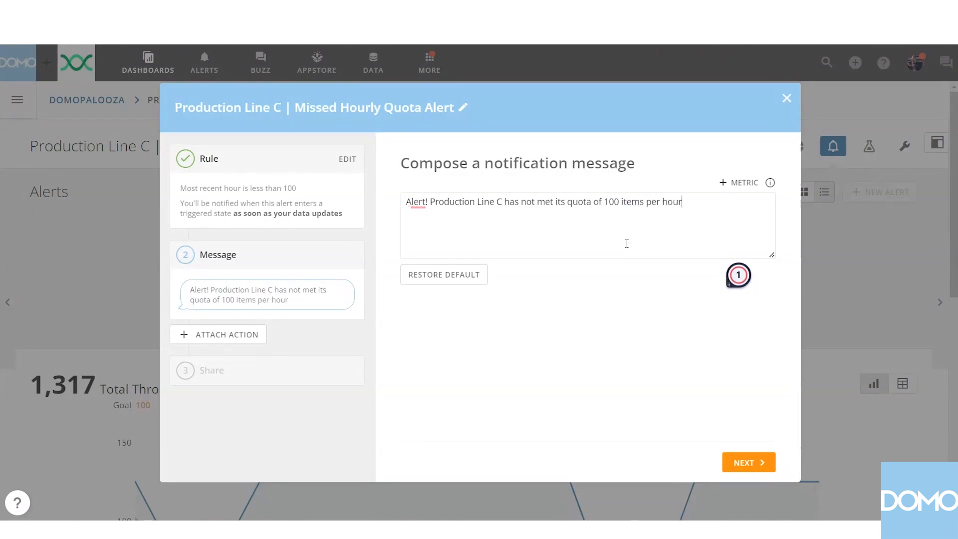
text(. The total produ)
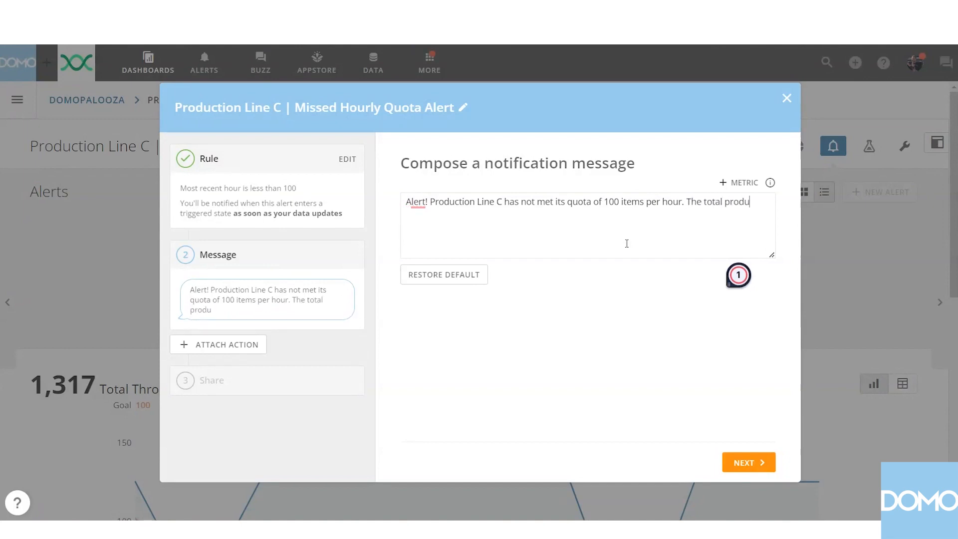
text(ct the las)
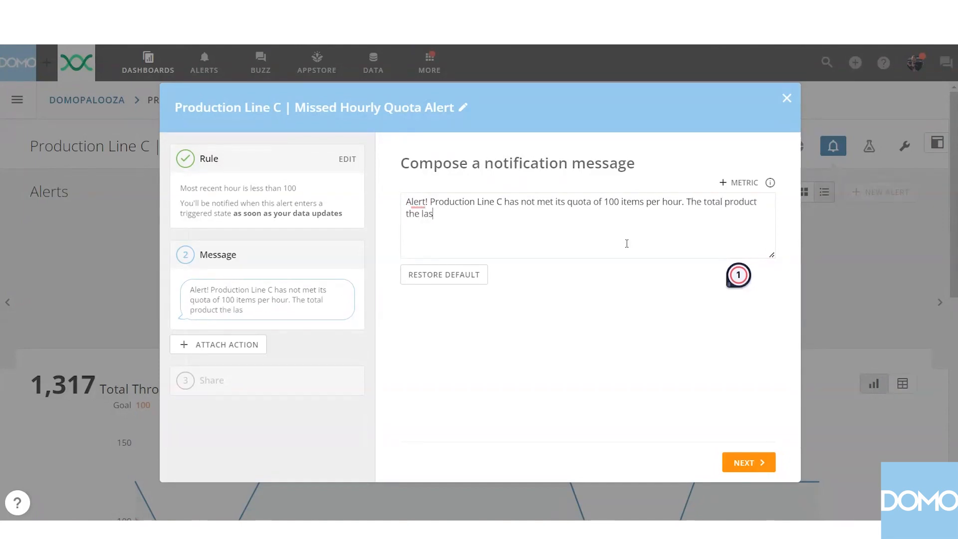
text(t reported )
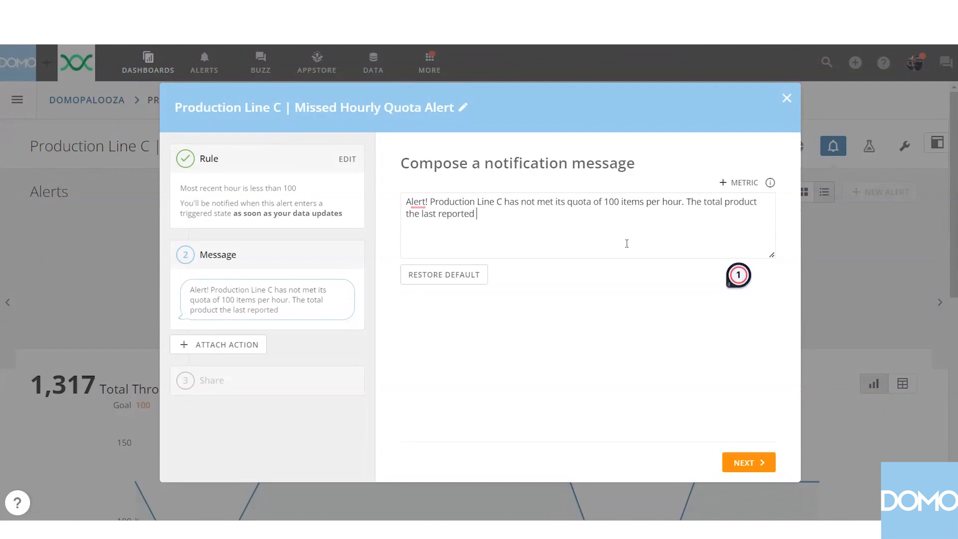
text(hour was)
Append "The total product the last reported hour was [Current alert value]." to the notification message, inserting the live Current alert value metric.
click(735, 183)
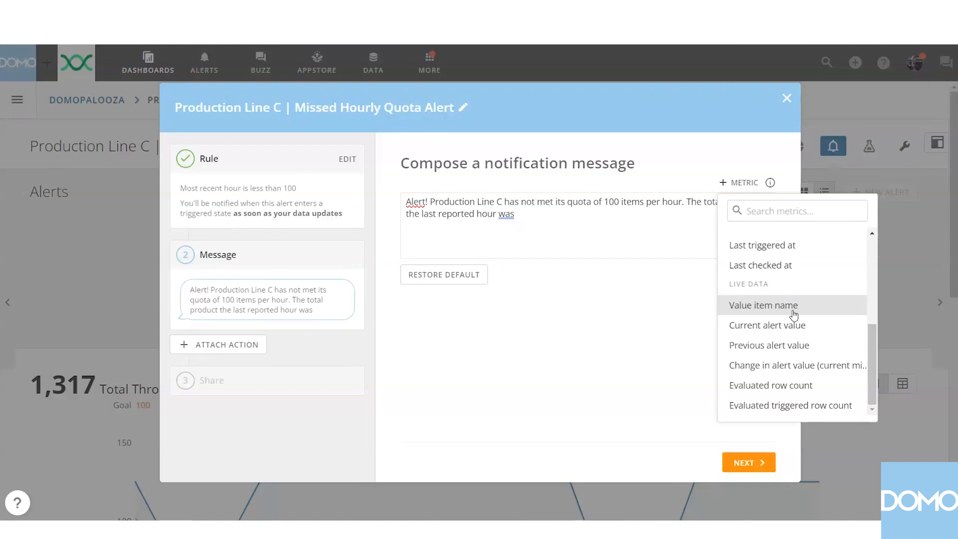
click(766, 326)
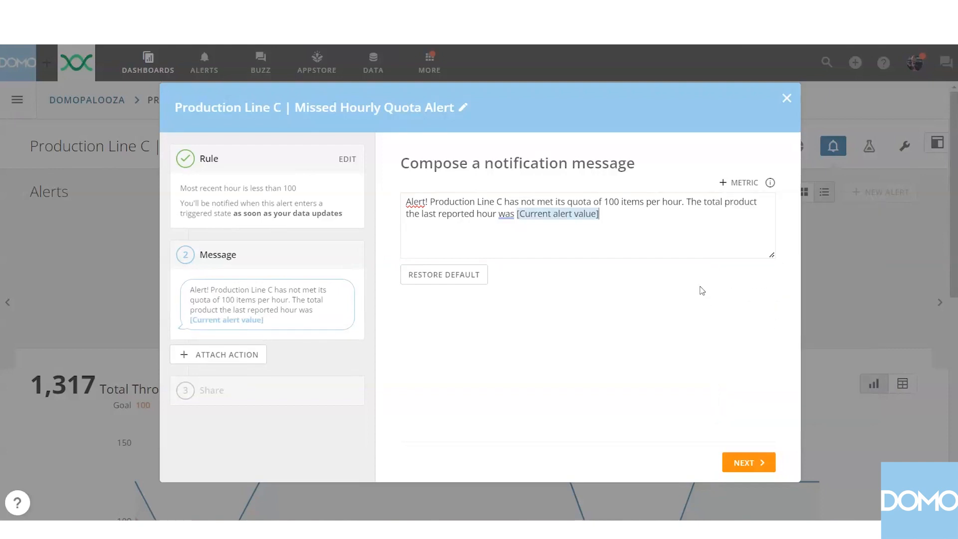
text(.)
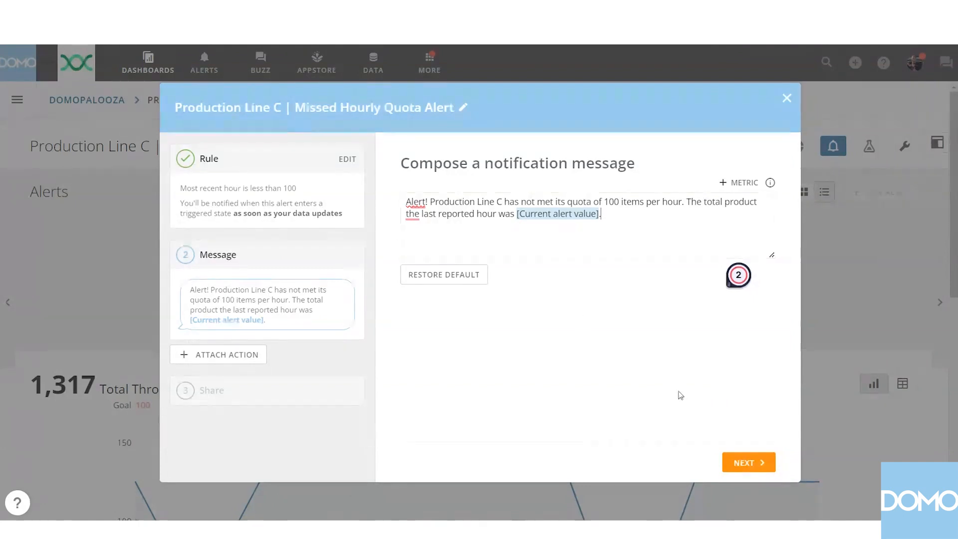
Continue to the sharing stage, save the alert without adding any people, and close its details.
click(735, 465)
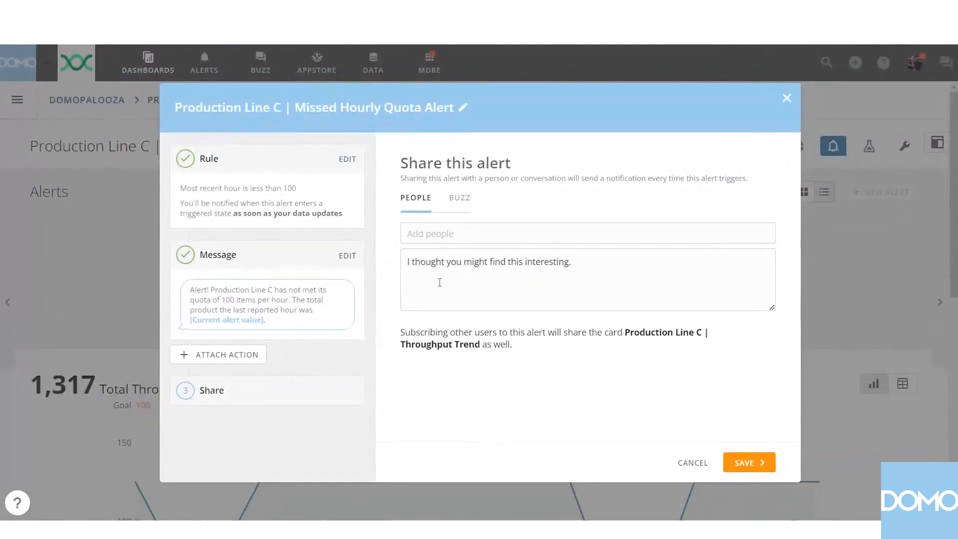
click(444, 233)
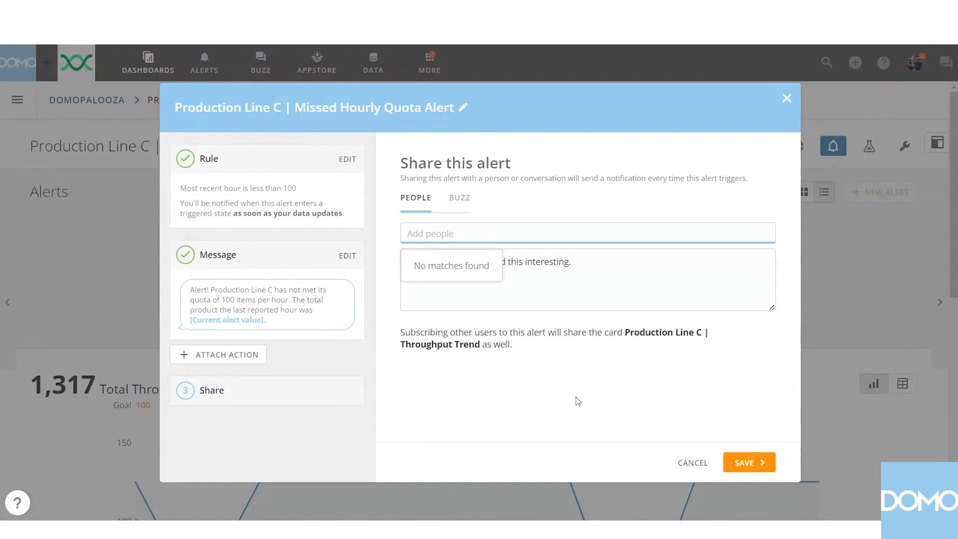
click(577, 399)
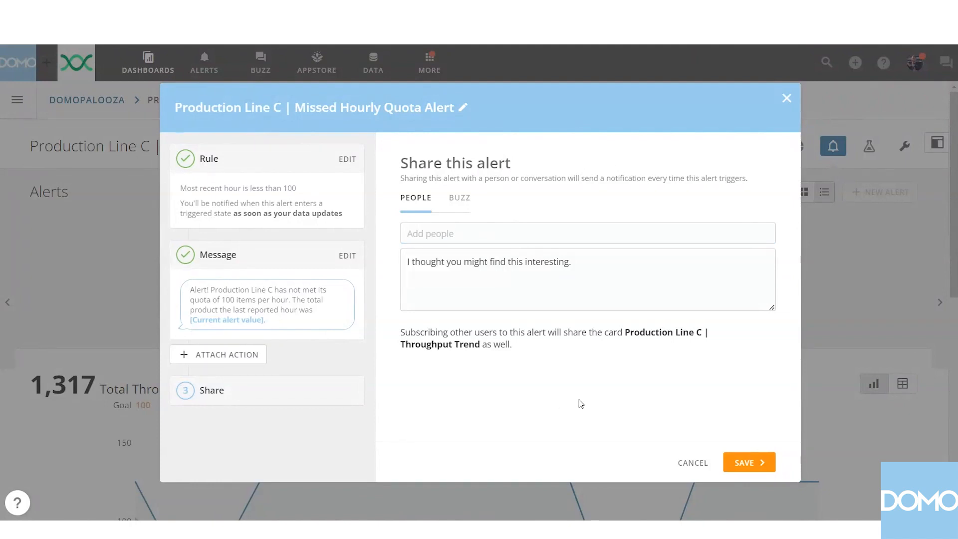
click(758, 468)
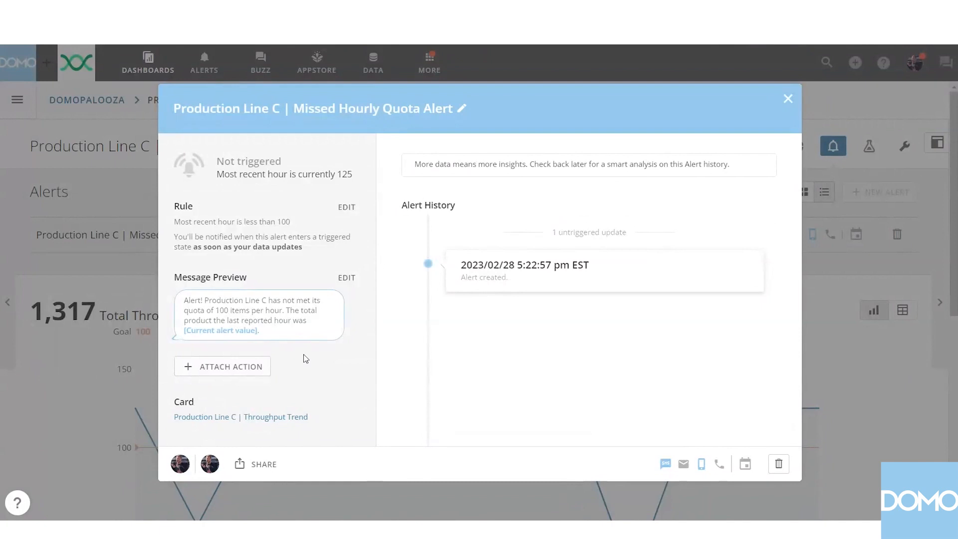
click(786, 100)
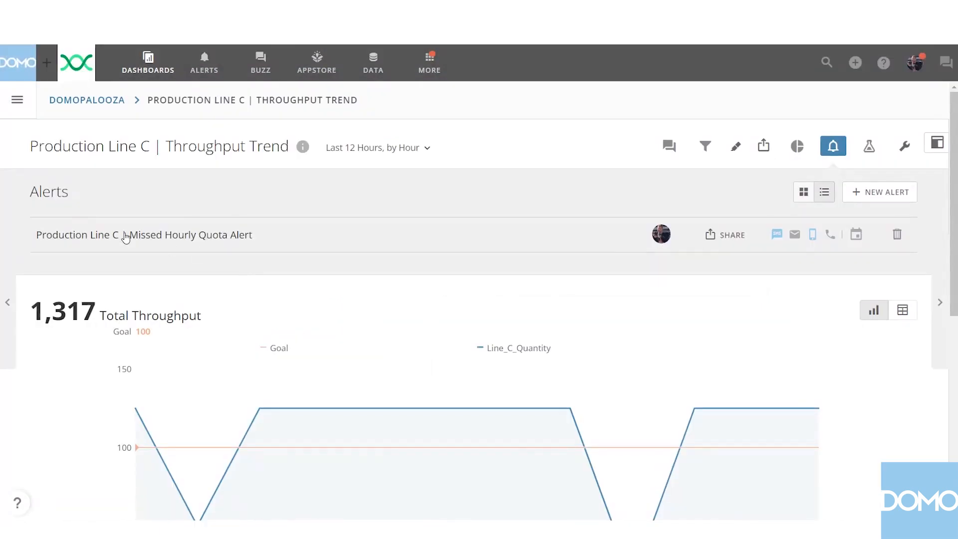
Examine the Production Line C throughput chart against its goal line and check the data point for the most recent hour.
scroll(387, 242, down, 2)
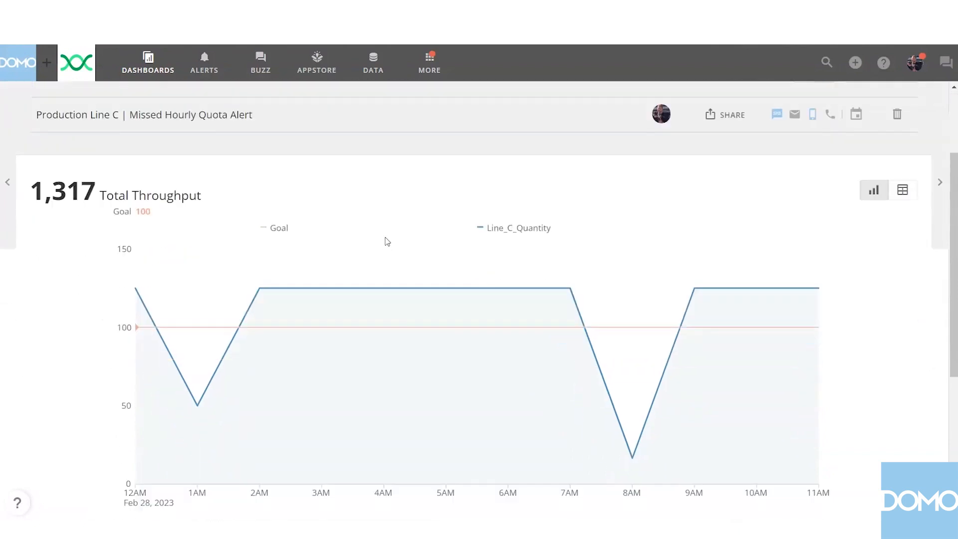
scroll(388, 242, down, 1)
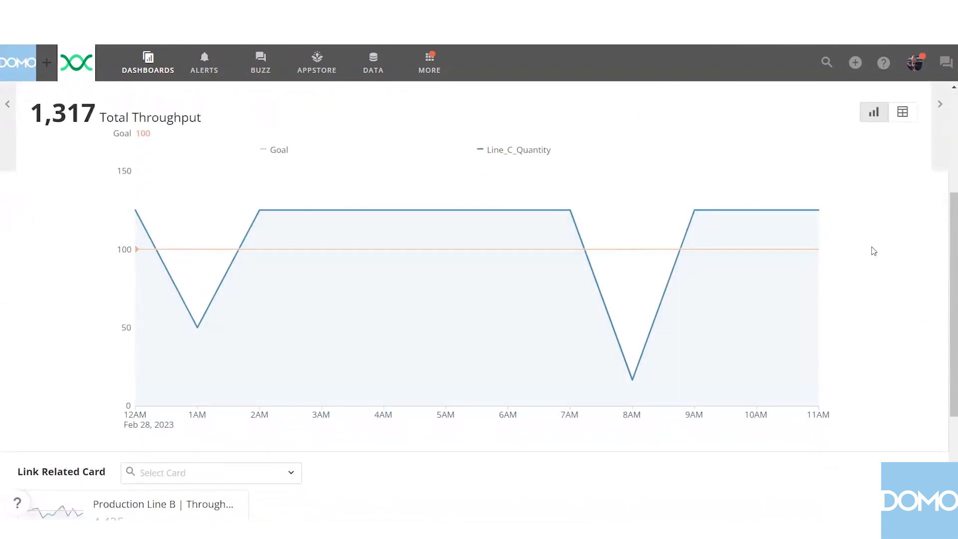
scroll(874, 251, up, 1)
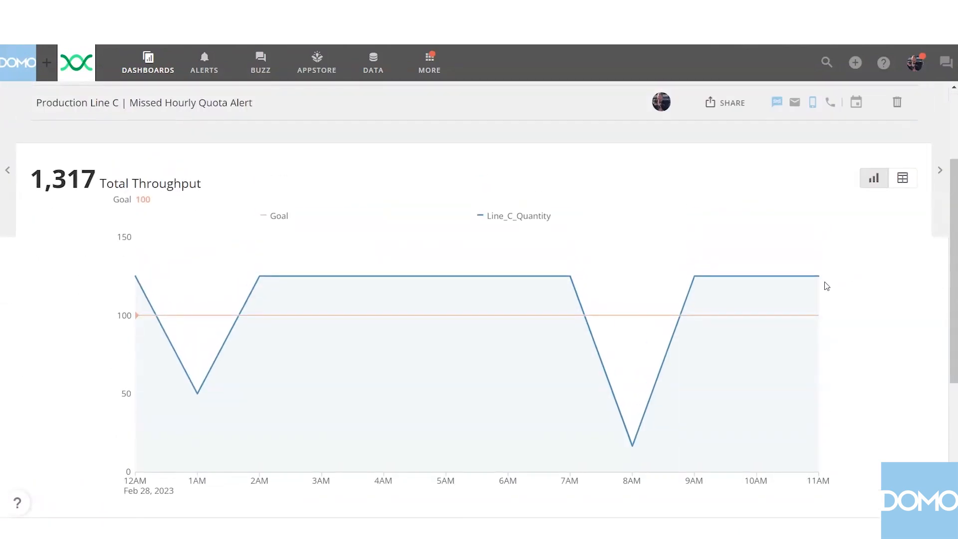
mouse_move(822, 283)
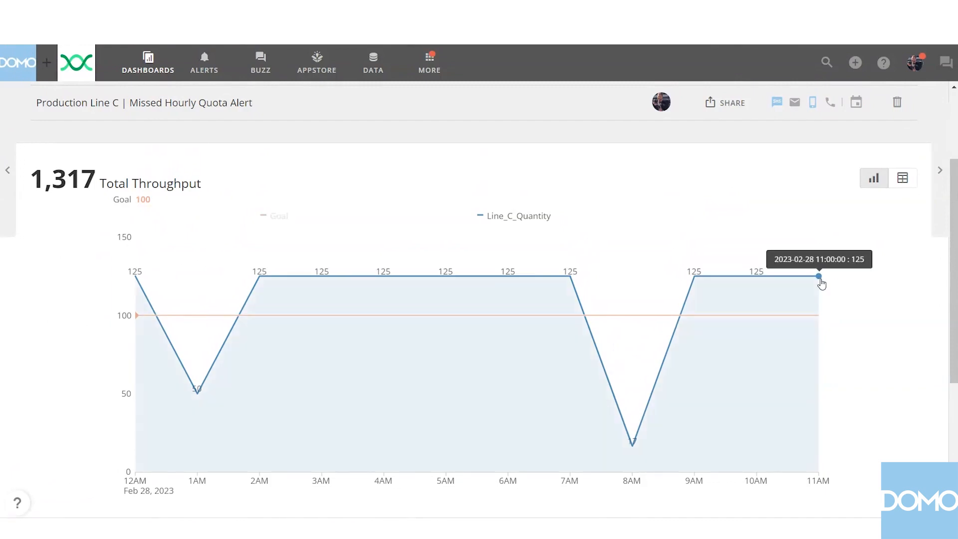
scroll(481, 220, up, 2)
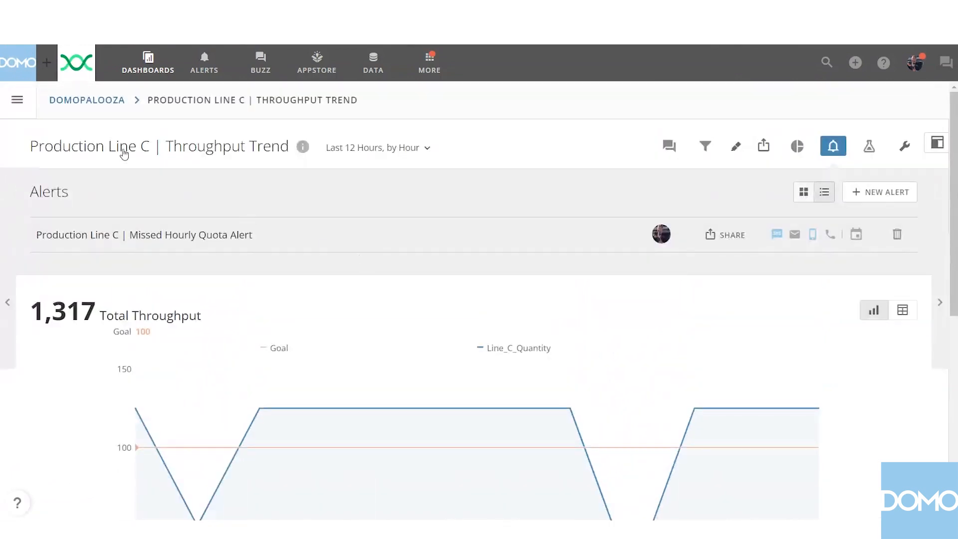
Return to the Domopalooza dashboard, open the ABC Company Production Lines | Throughput Trend card and show its alerts.
click(80, 100)
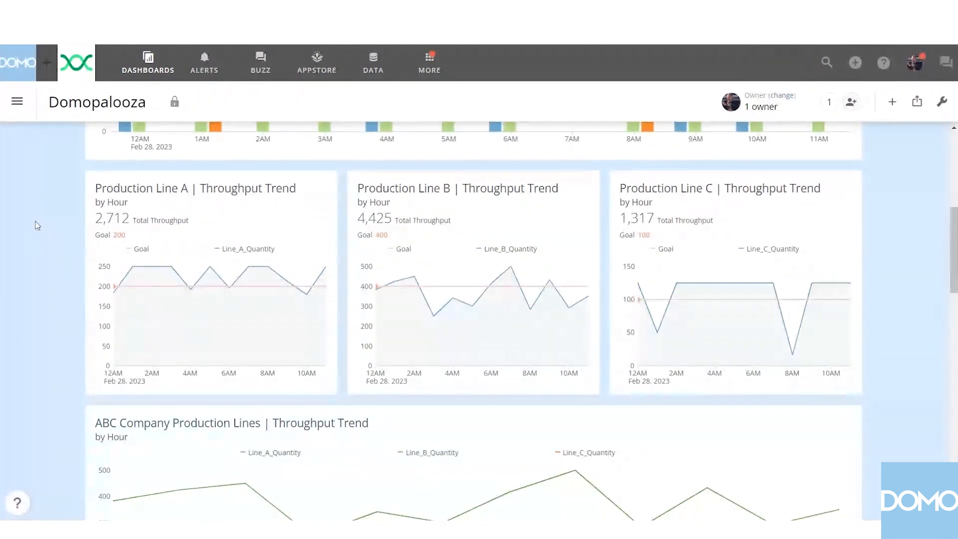
mouse_move(291, 231)
scroll(916, 246, down, 3)
scroll(916, 243, down, 2)
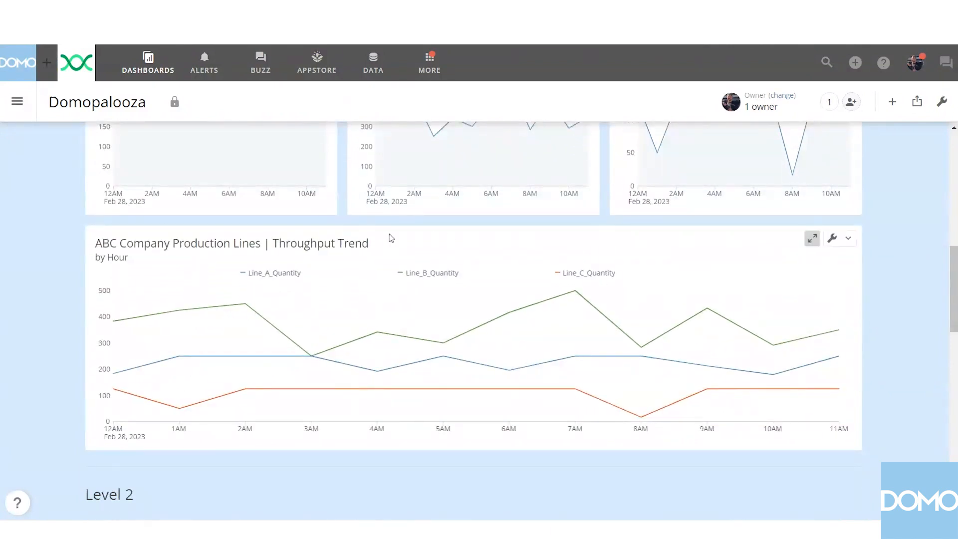
click(357, 247)
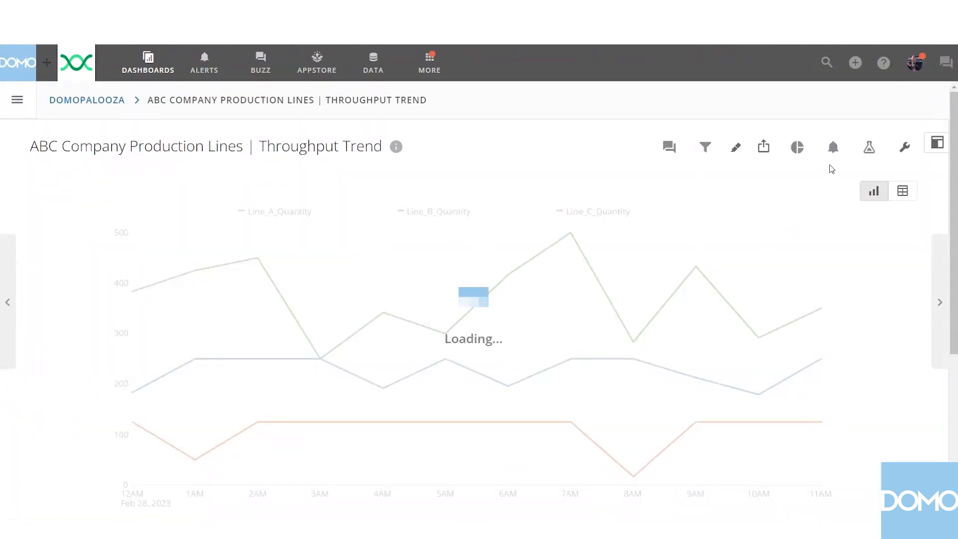
click(833, 147)
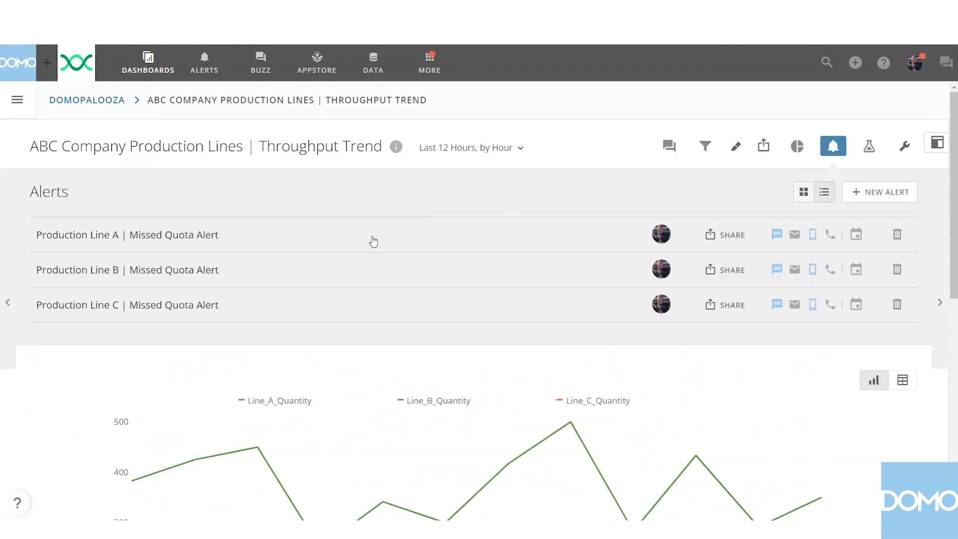
Review the missed quota alerts for Production Lines A, B and C alongside the card's combined hourly throughput chart.
scroll(373, 241, down, 4)
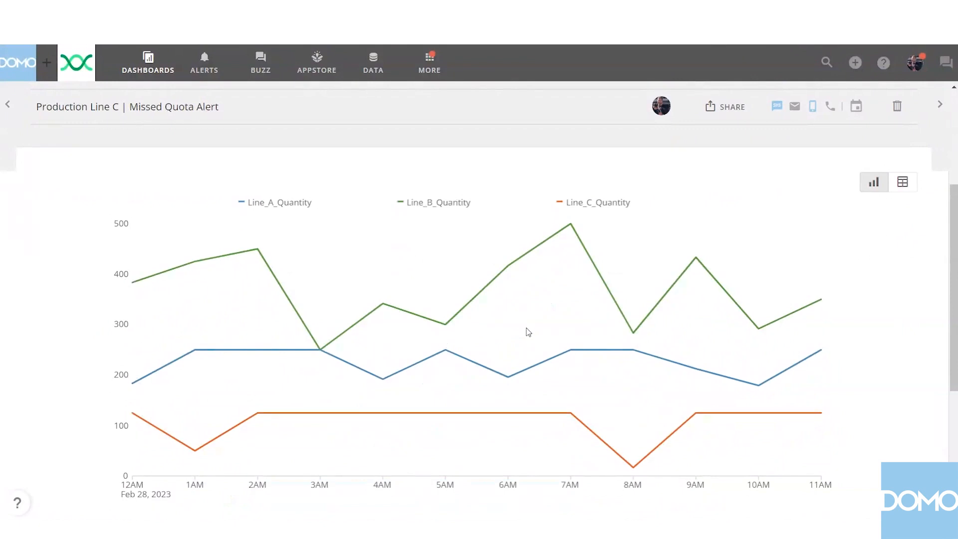
scroll(503, 282, up, 4)
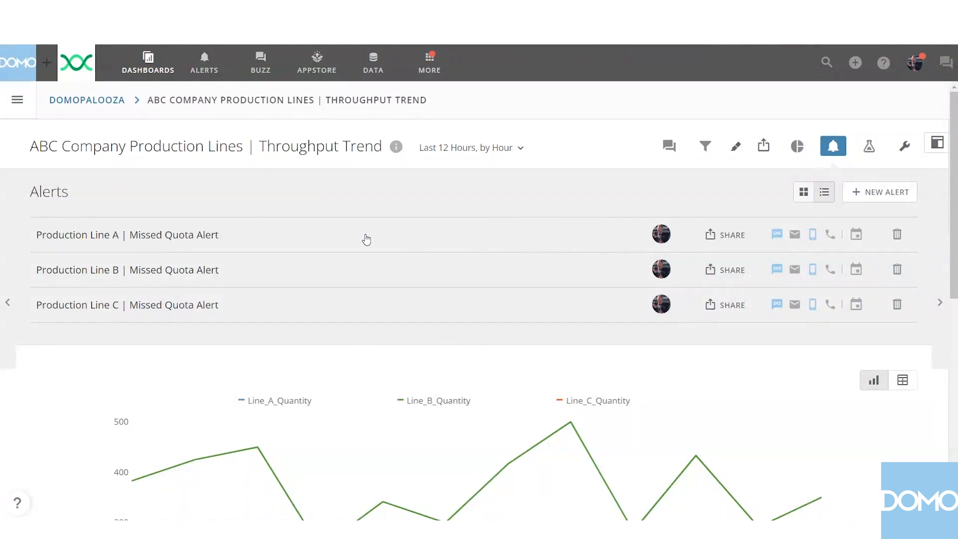
scroll(376, 241, down, 1)
scroll(373, 239, down, 2)
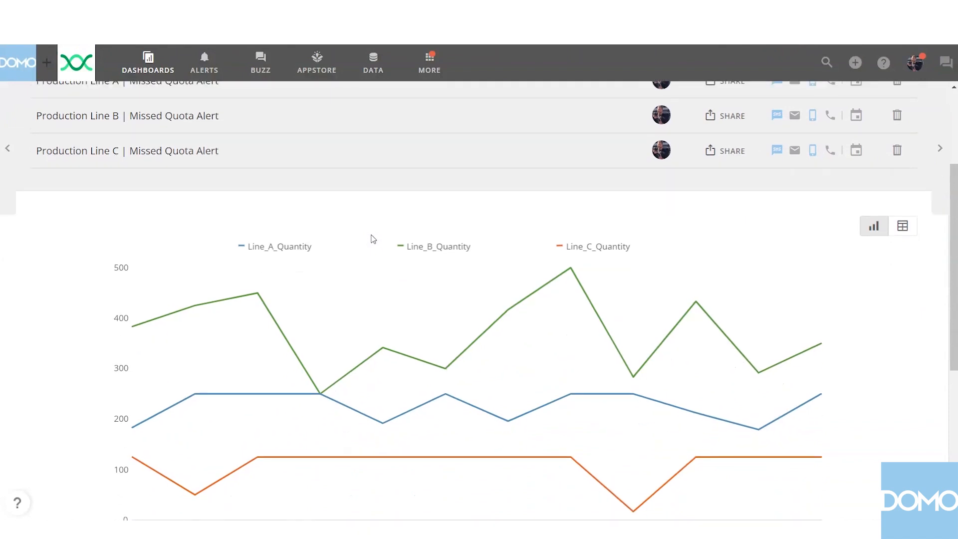
scroll(374, 239, down, 1)
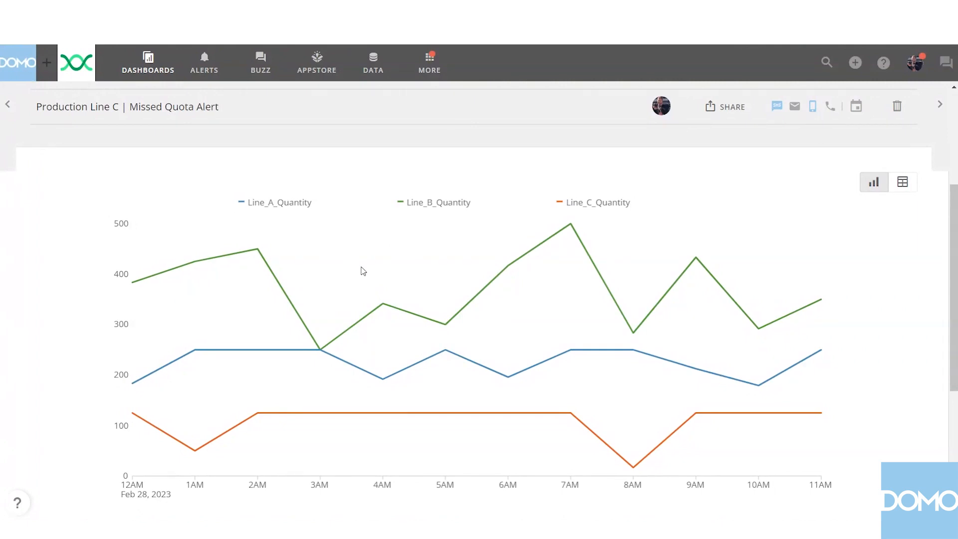
scroll(363, 271, up, 5)
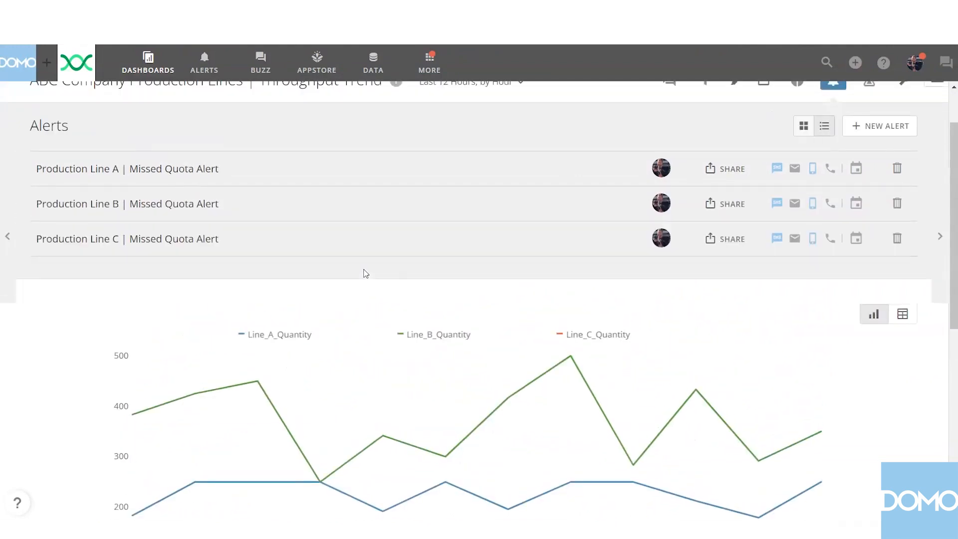
scroll(367, 275, up, 2)
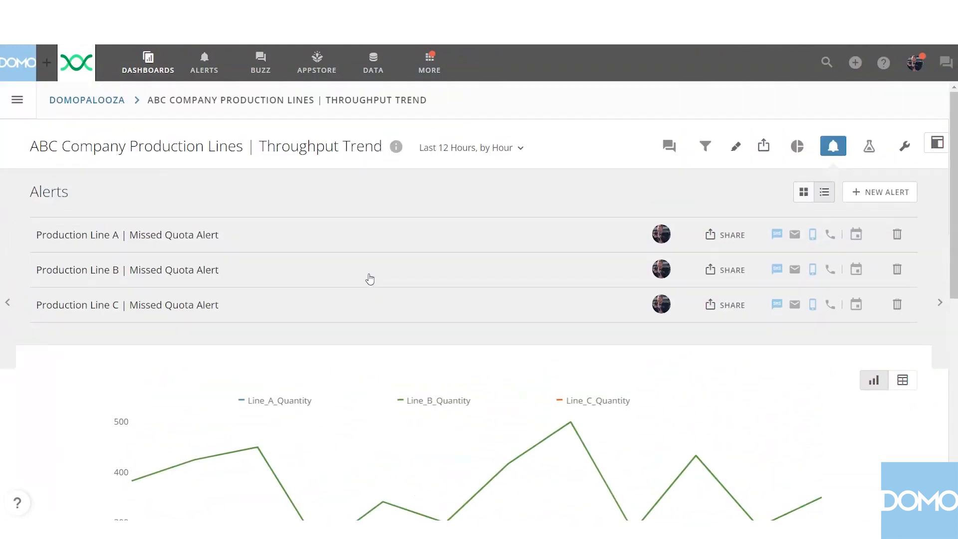
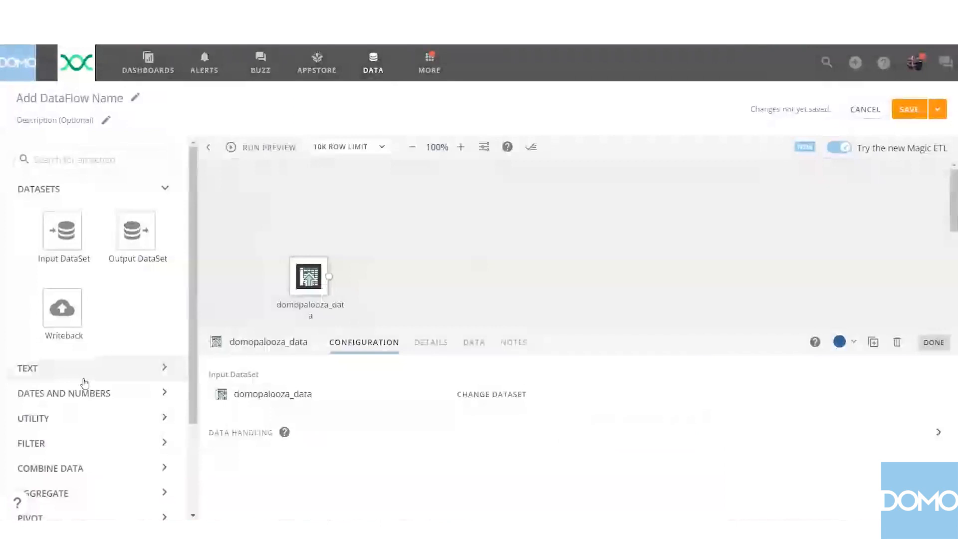
Add an Add Formula tile after the domopalooza_data input and name its output column Line_A_Production_Trigger.
click(92, 418)
scroll(105, 396, down, 2)
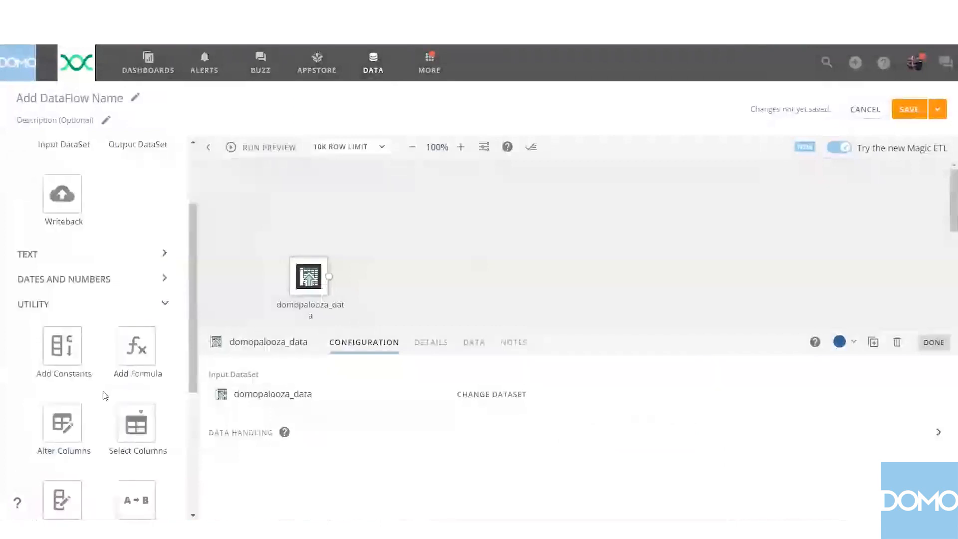
drag(137, 345, 403, 278)
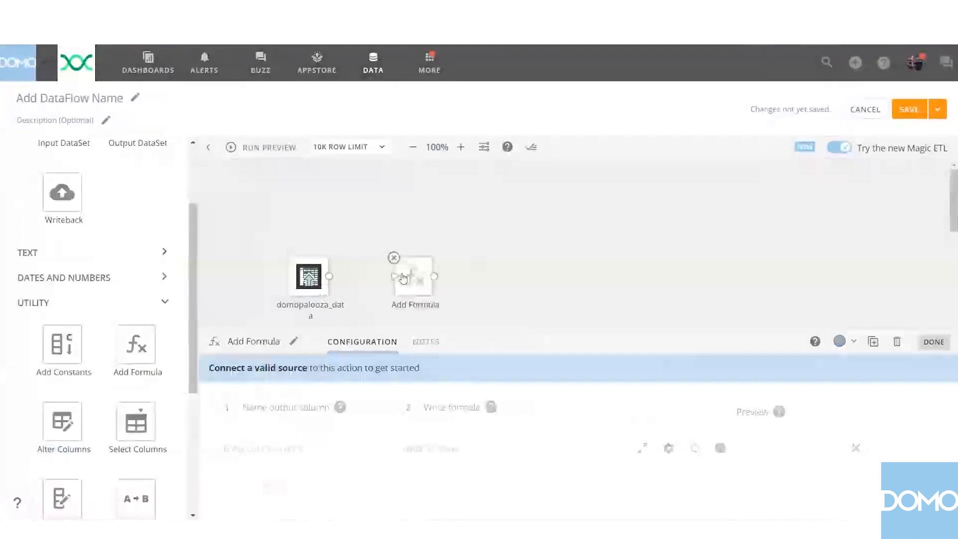
text(Line)
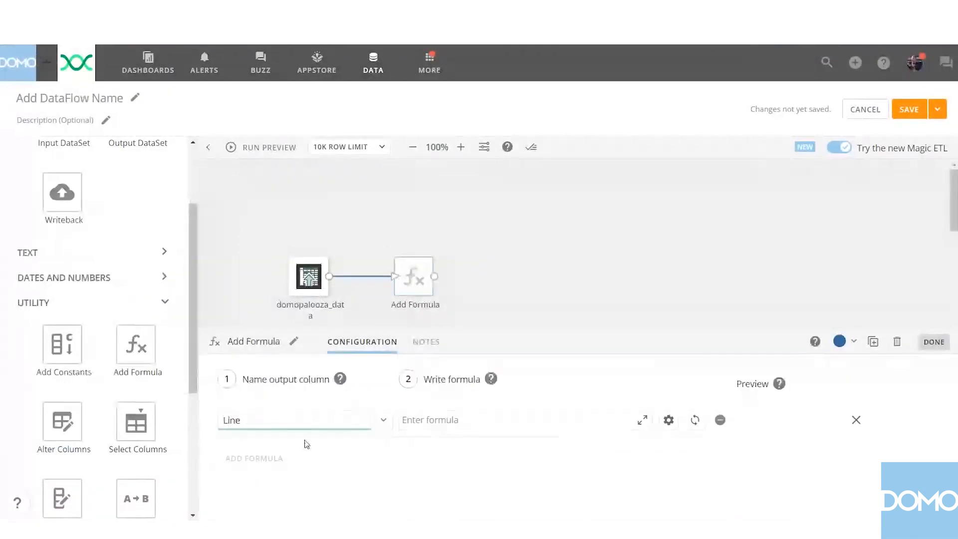
text(_A_Production_)
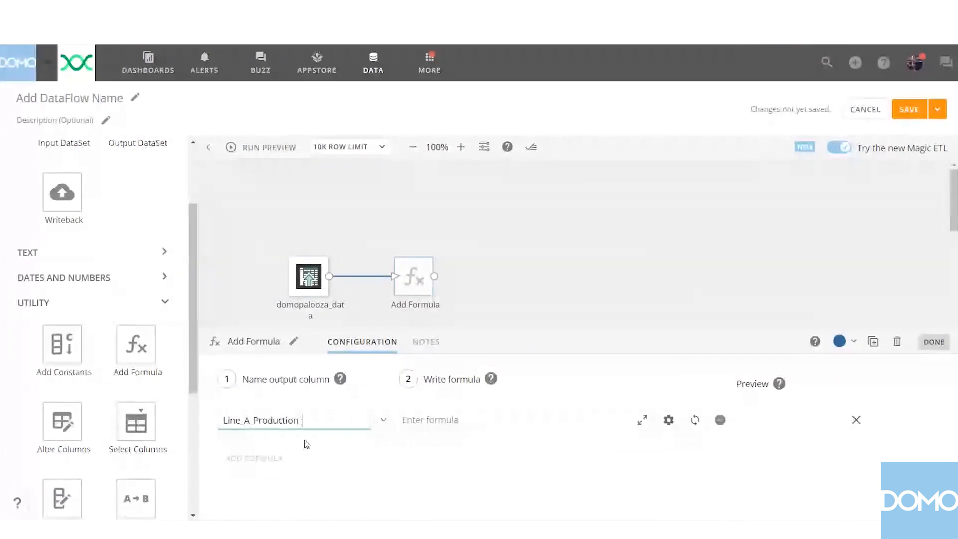
text(Trigger)
Begin the Line A trigger formula with the condition CASE WHEN `Line_A_Quantity` < `Line_A_Quota`.
click(480, 424)
text(CASE WHEN)
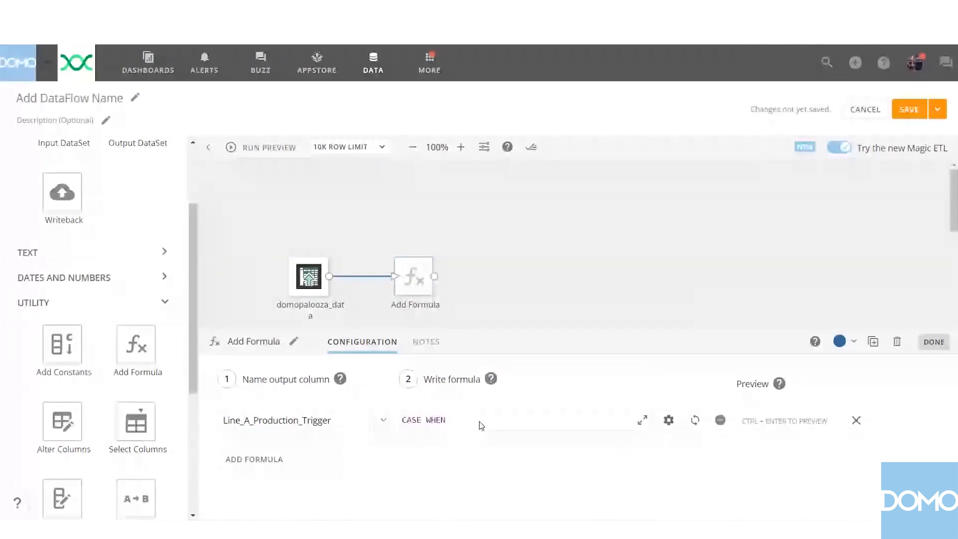
text( li)
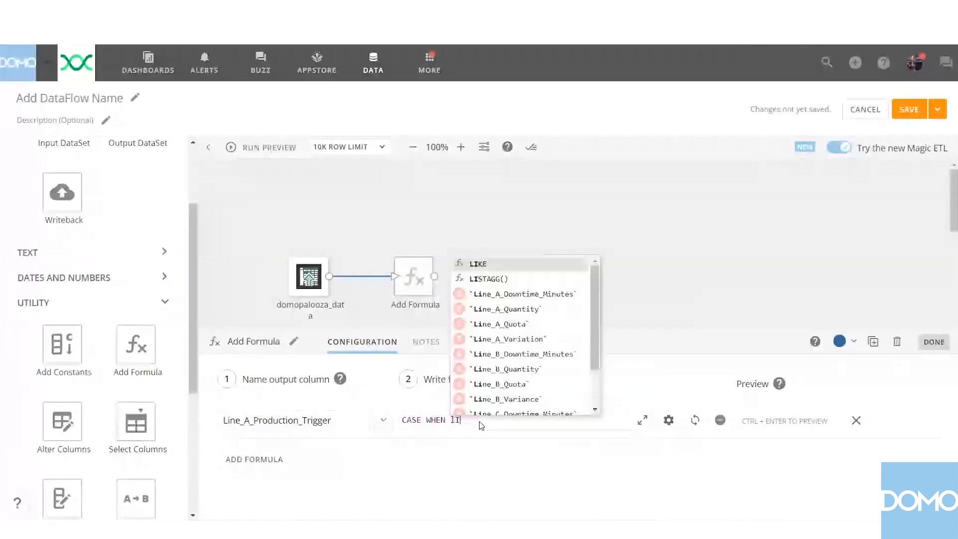
text(n)
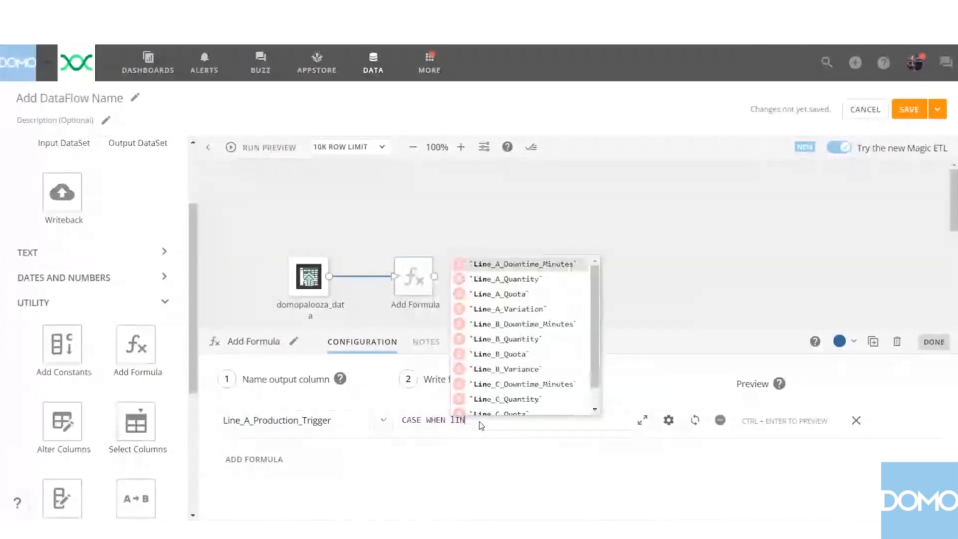
click(519, 280)
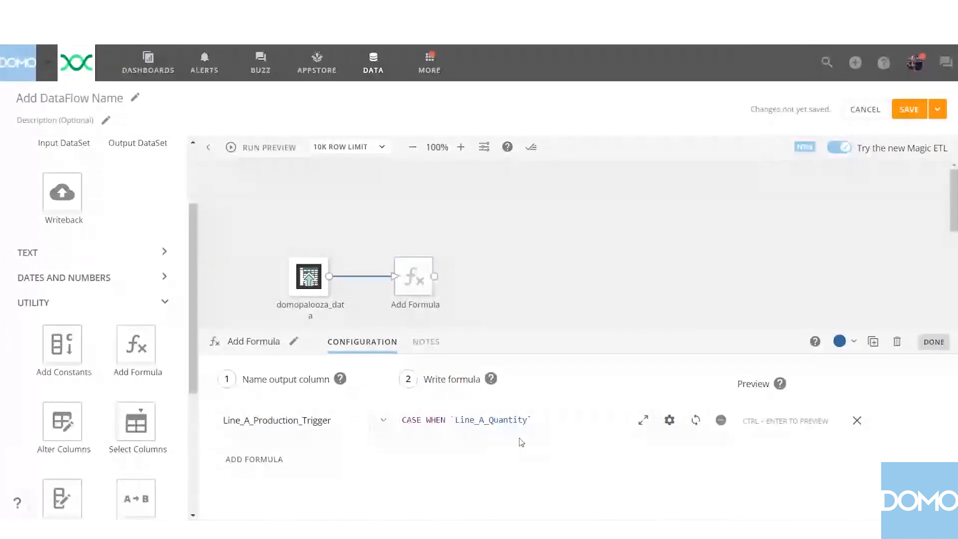
text(<)
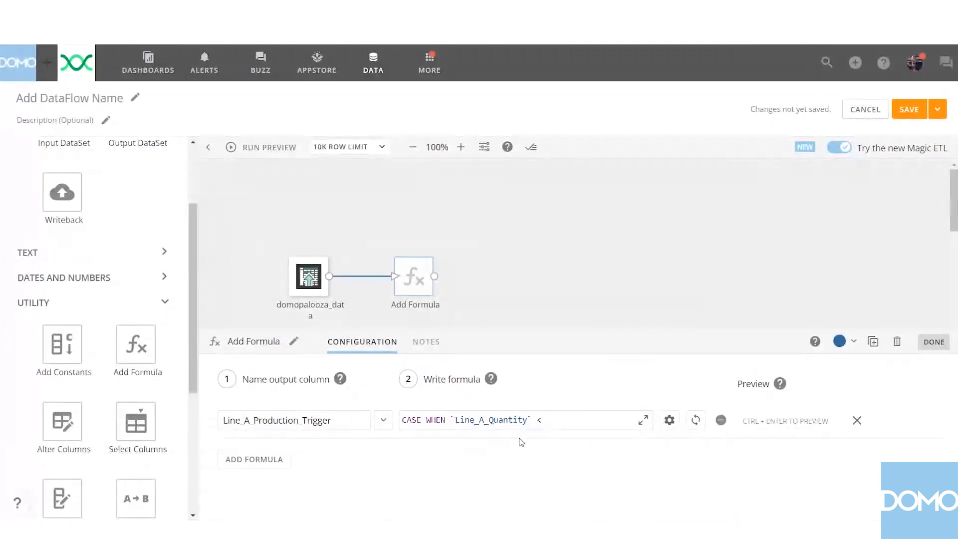
text( lIN)
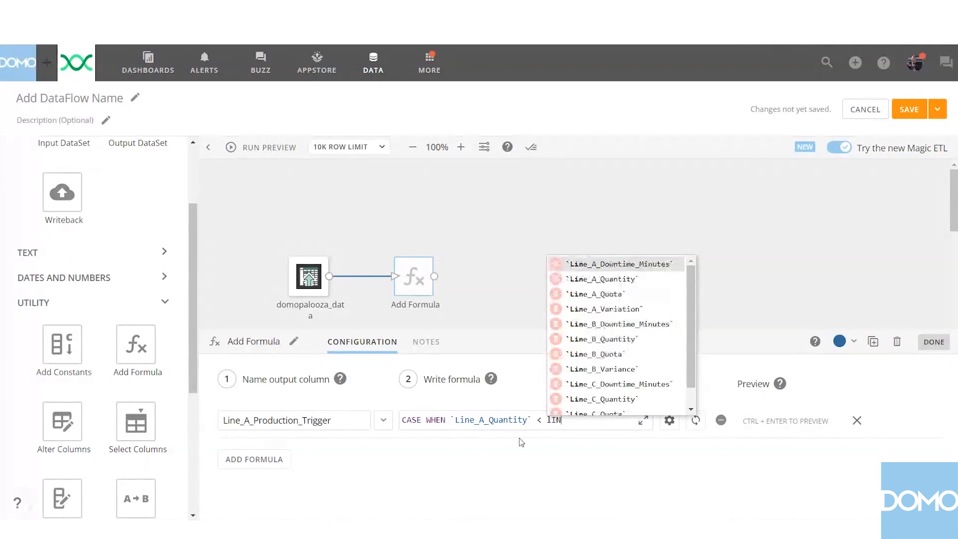
text(E_A)
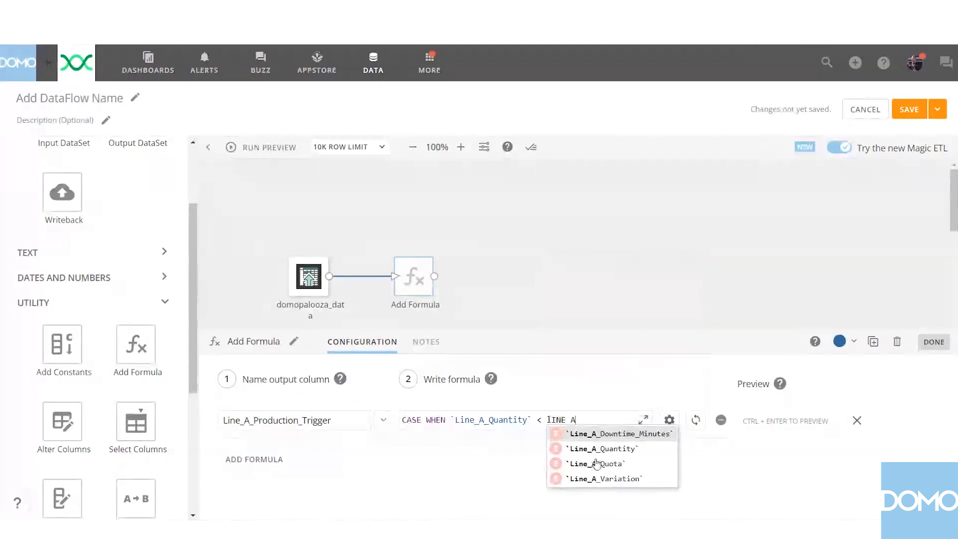
click(597, 465)
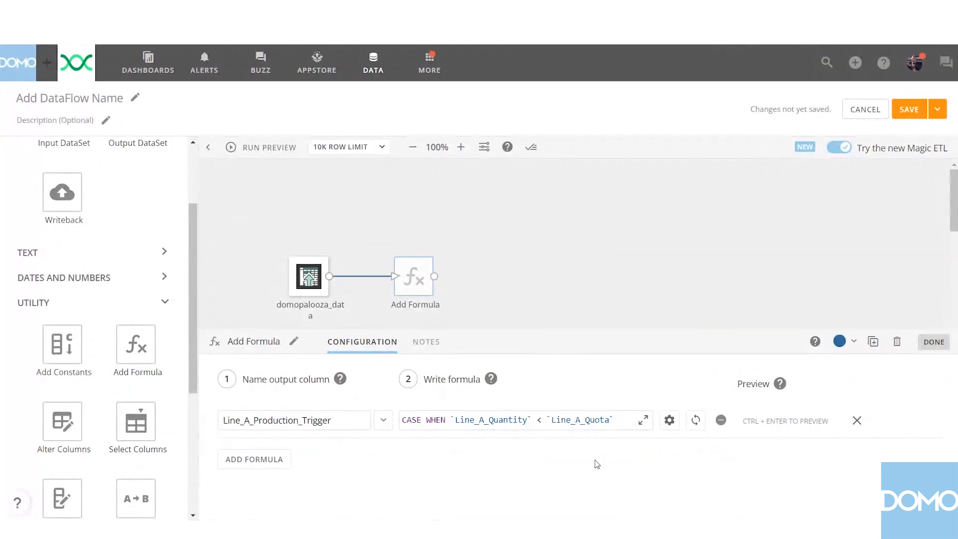
Complete the Line A trigger formula with THEN 1, ELSE 0 and END on separate lines.
text(THEN 1)
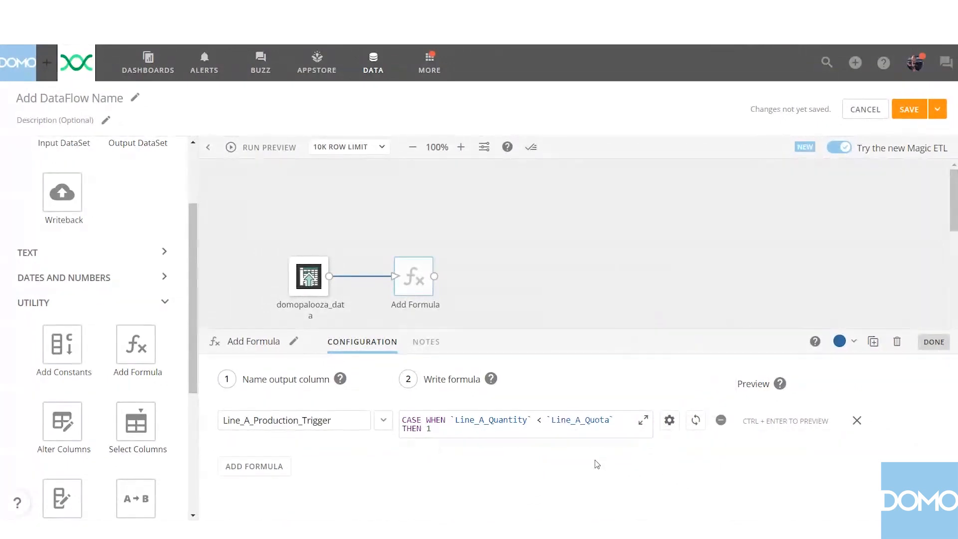
key(Return)
text(ELSE )
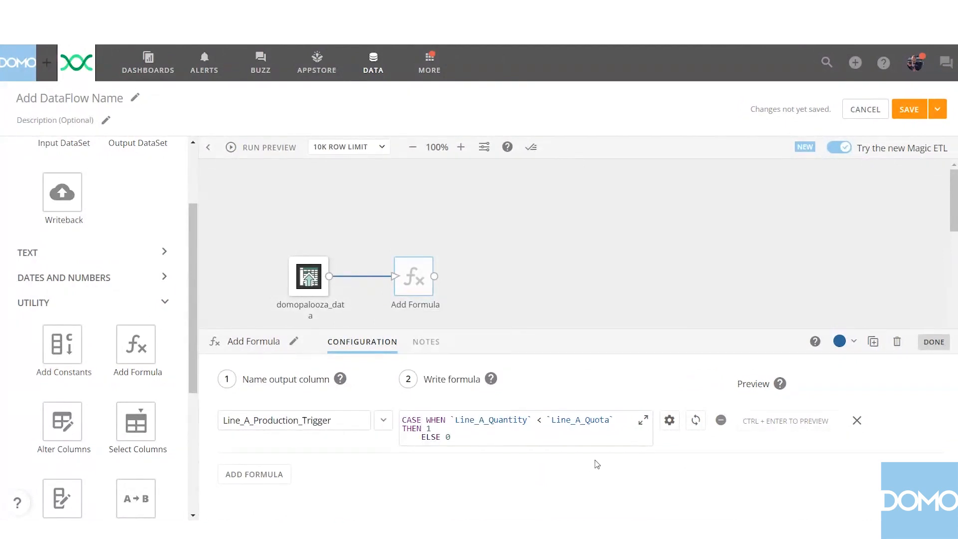
text(0)
key(Return)
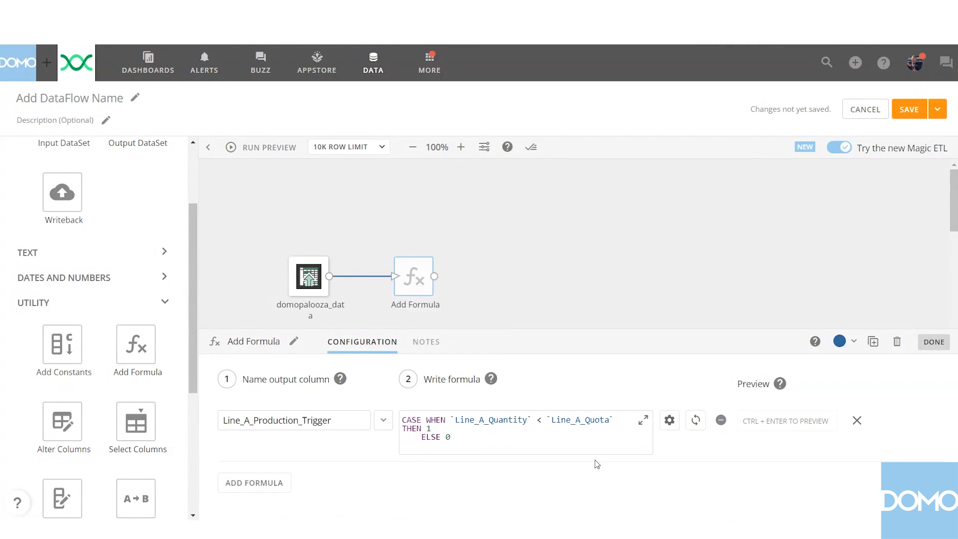
key(BackSpace)
key(BackSpace)
text(END)
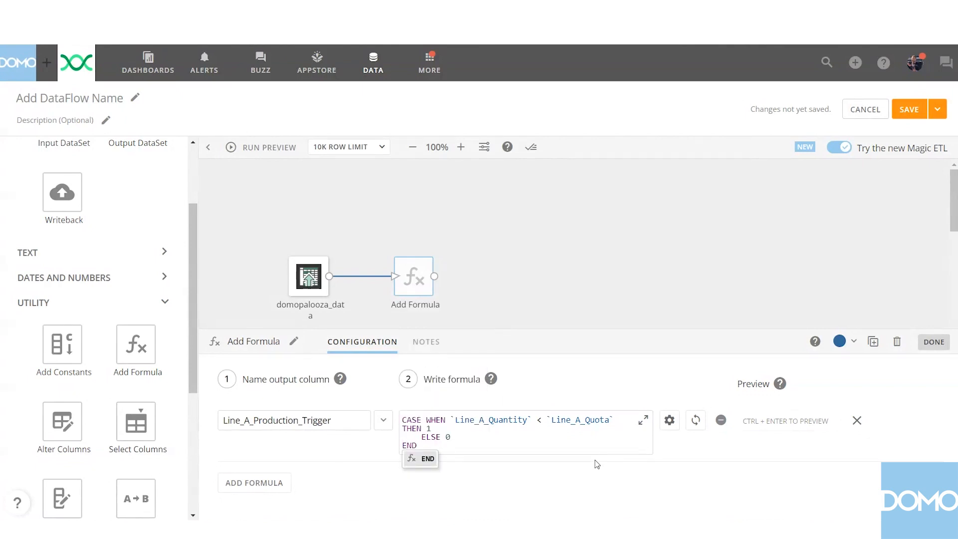
click(563, 485)
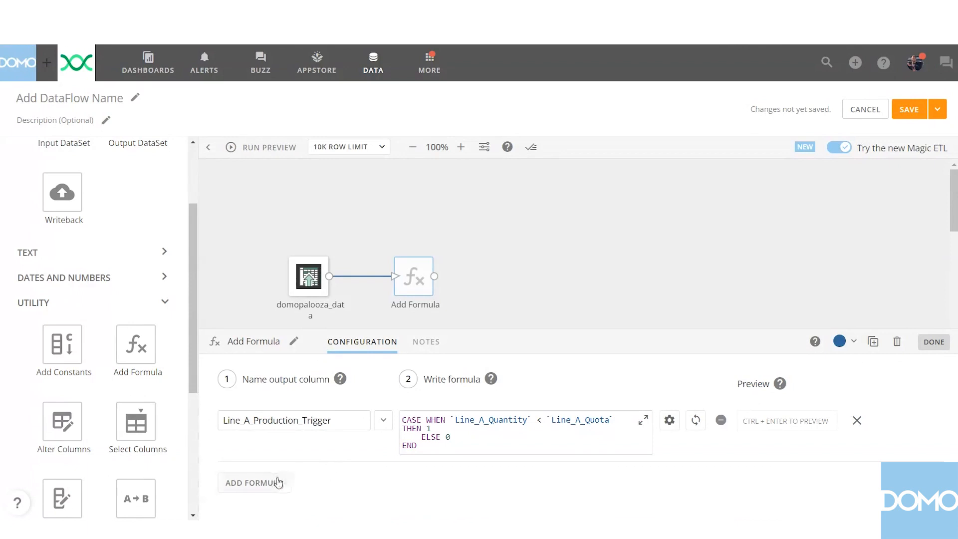
Add a second formula to the tile and name its output column Line_B_Production_Trigger.
click(278, 483)
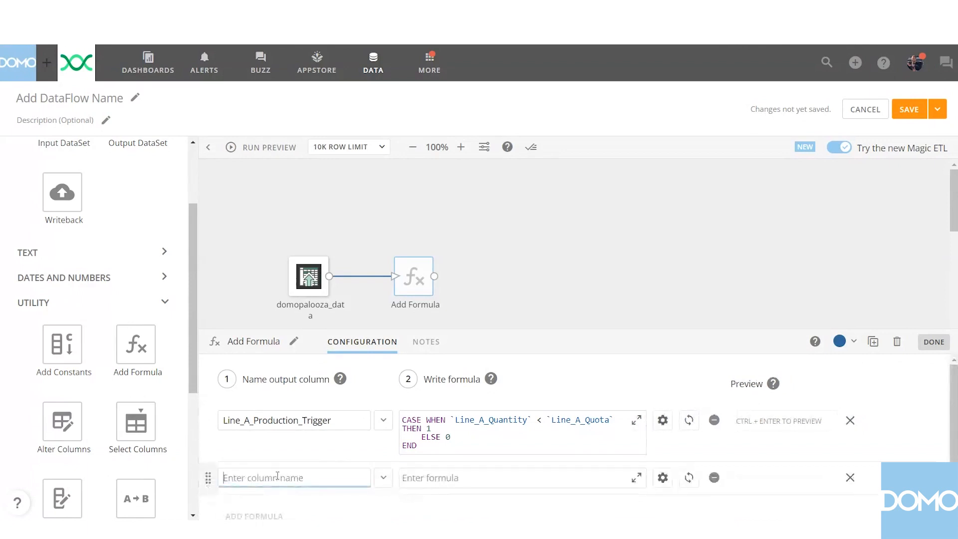
text(l)
key(BackSpace)
text(Line_B_Production_Trigger)
Write the Line B trigger formula as CASE WHEN `Line_B_Quantity` < `Line_B_Quota` THEN 1 ELSE 0 END.
click(423, 483)
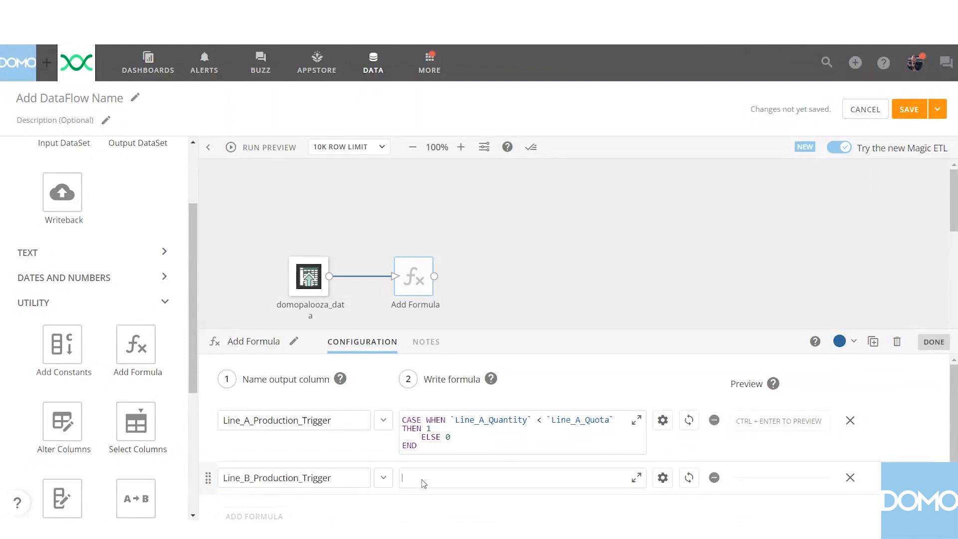
text(CASE WHEN `Line_B_Quantity` <)
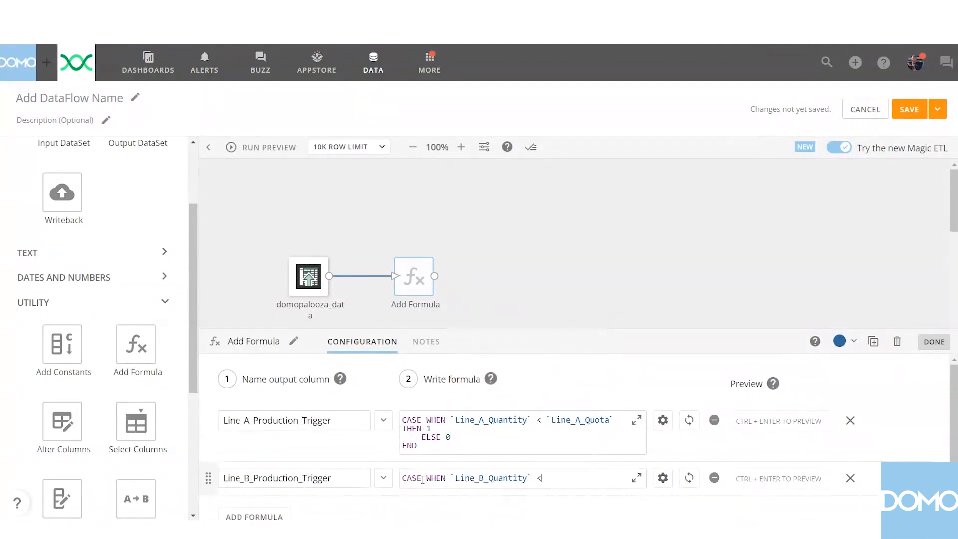
text( `Line_B_Quota`)
key(Return)
text(THEN 1)
key(Return)
text(ELSE 0)
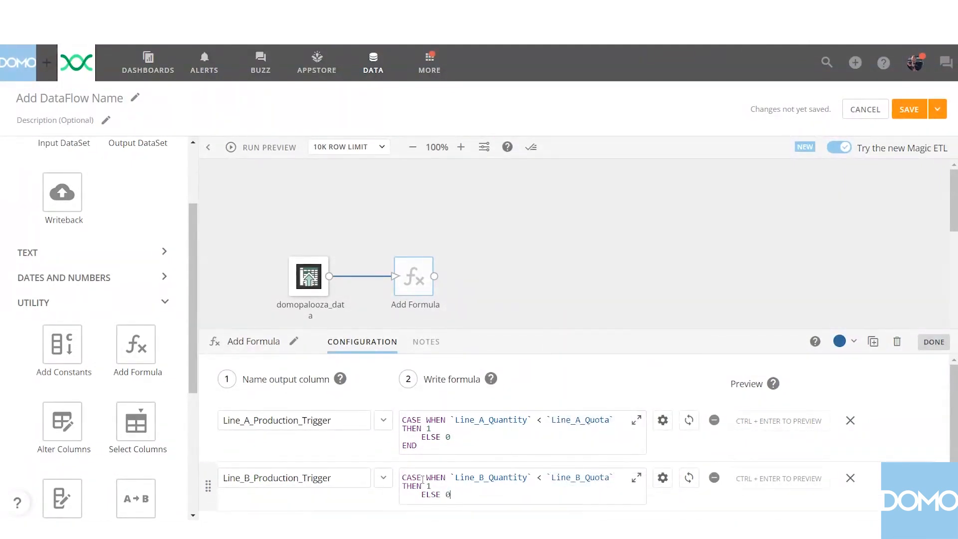
key(Return)
text(END)
Add a third formula to the tile and name its output column Line_C_Production_Trigger.
scroll(350, 494, down, 1)
click(280, 500)
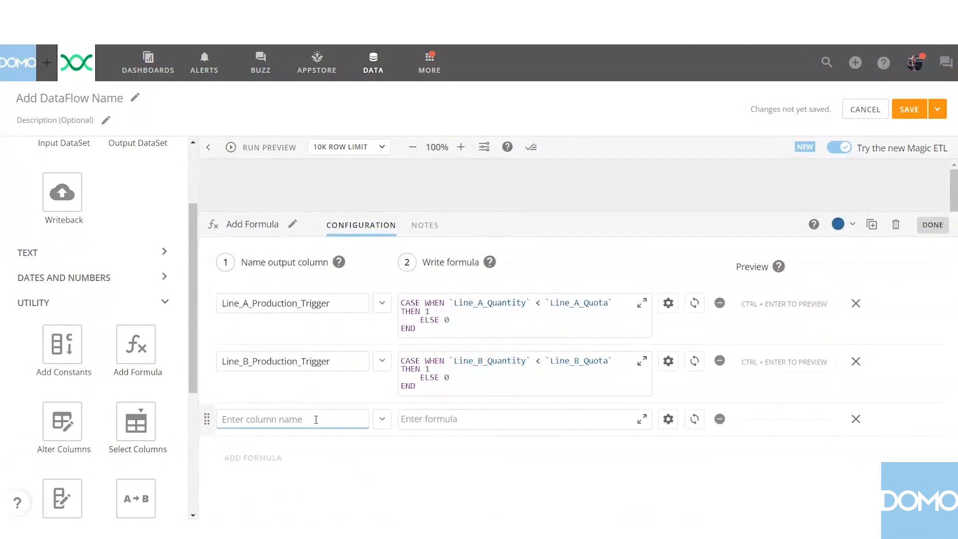
text(Line_C_Production_Trigger)
Write the Line C trigger formula as CASE WHEN `Line_C_Quantity` < `Line_C_Quota` THEN 1 ELSE 0 END.
click(414, 425)
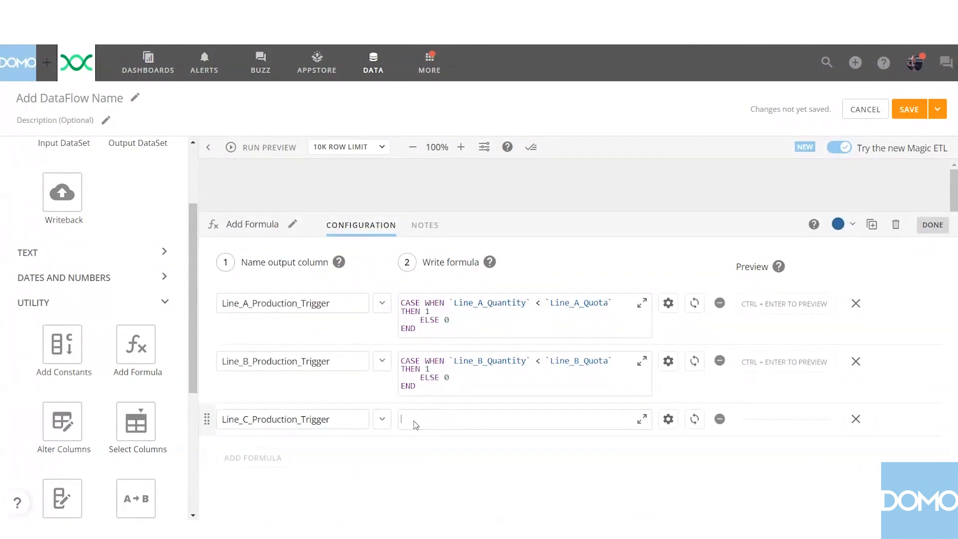
text(CASE WHEN `Line_C_Quantity` < LINE_C)
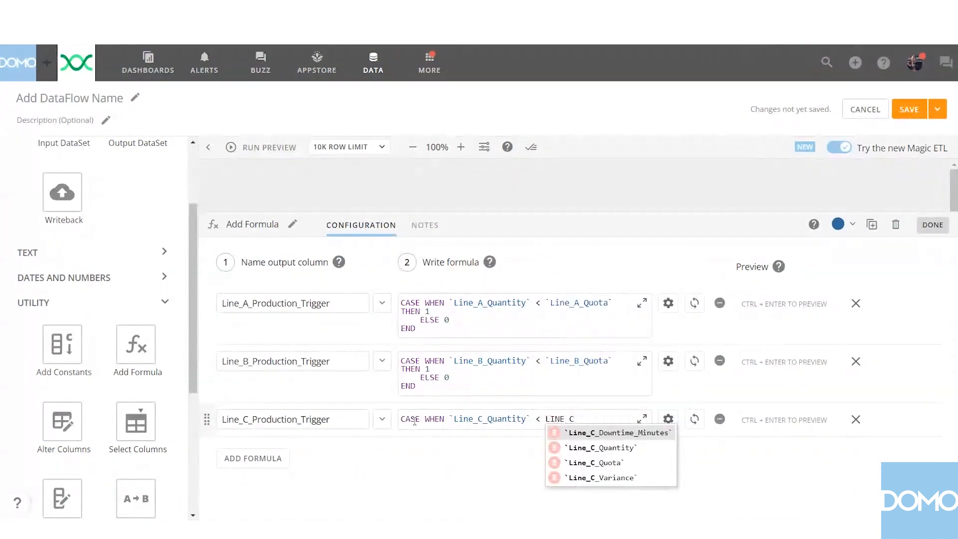
key(Down)
key(Down)
key(Return)
key(Return)
text(THEN 1)
key(Return)
text(ELSE 0)
key(Return)
text(END)
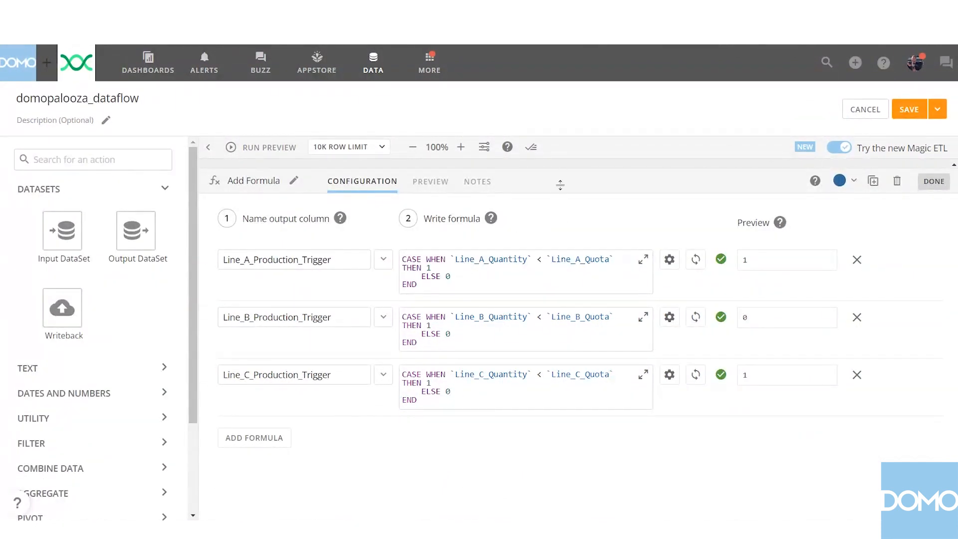
Examine the complete domopalooza_dataflow canvas and check the configuration of its first Unpivot and Select Columns tiles.
drag(560, 185, 559, 241)
click(482, 216)
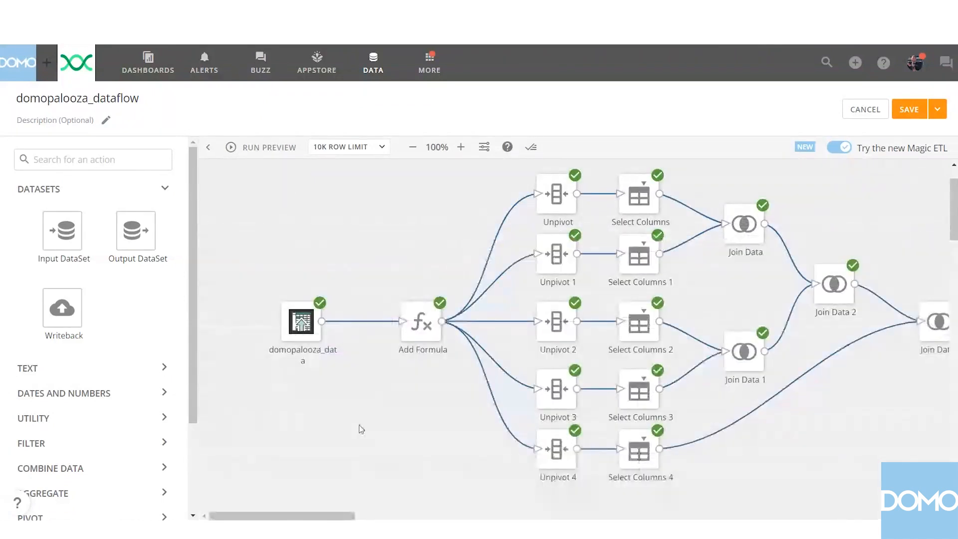
drag(320, 516, 358, 517)
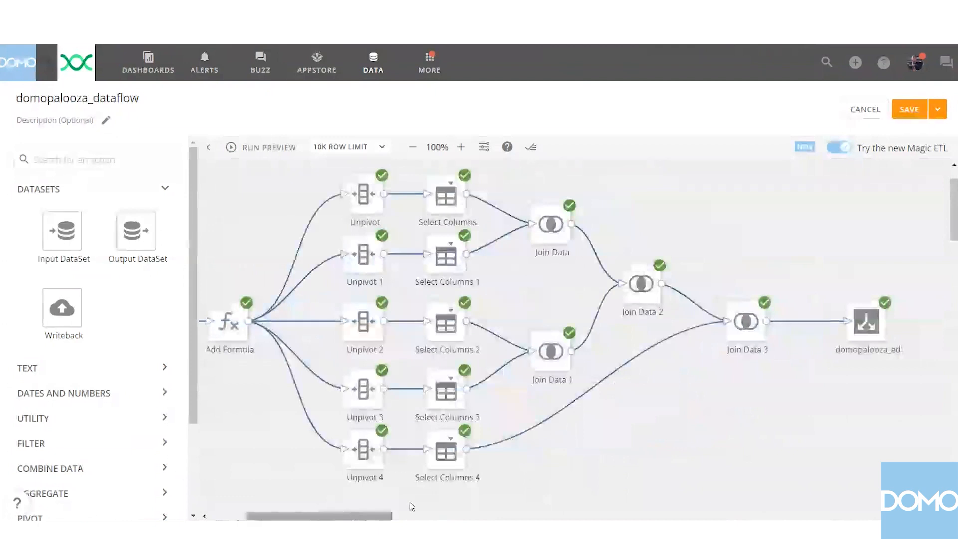
click(358, 211)
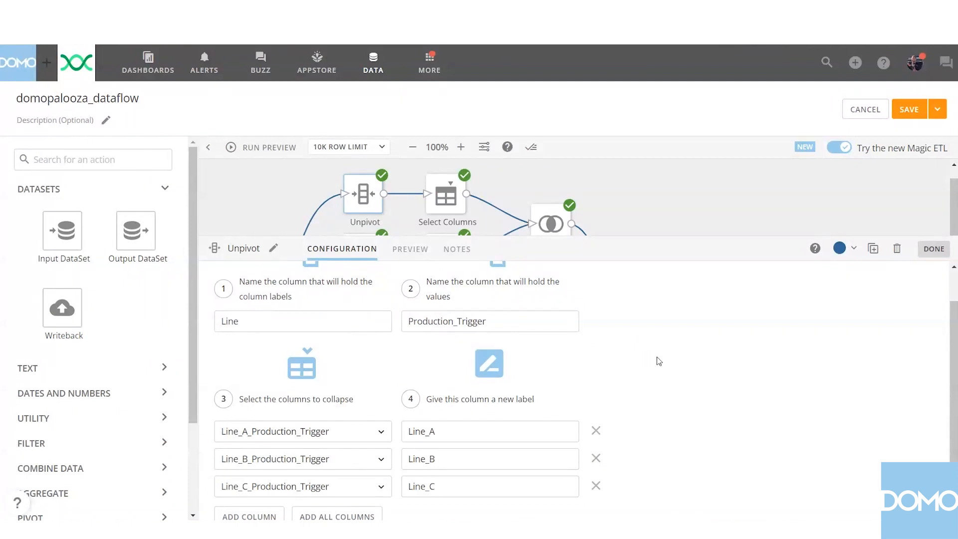
scroll(668, 360, down, 1)
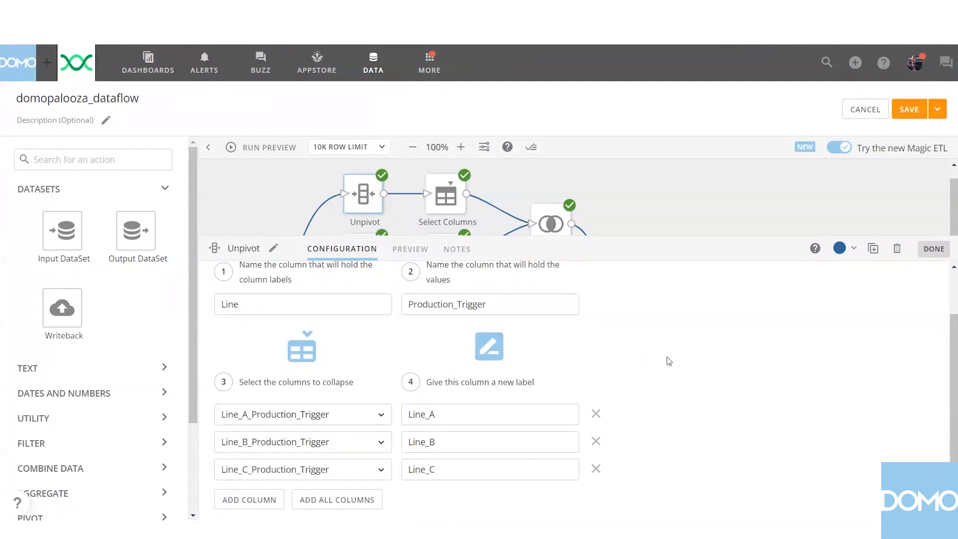
click(445, 210)
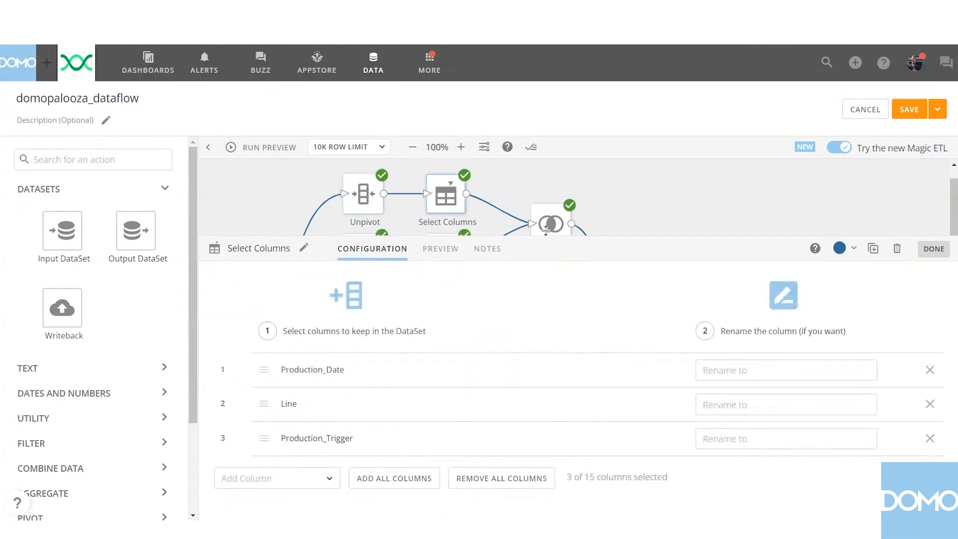
click(685, 203)
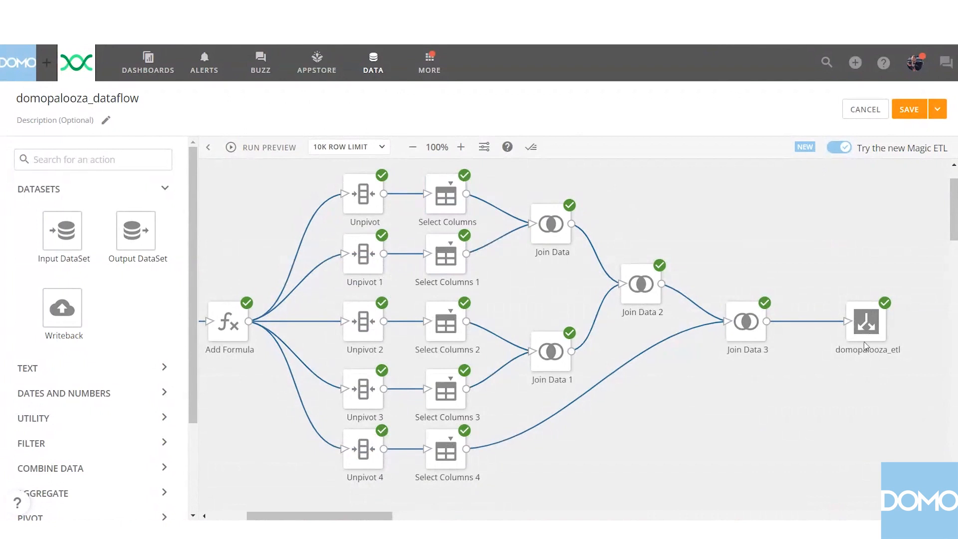
Preview the domopalooza_etl output dataset in an enlarged pane and check its columns, including Production_Trigger.
click(866, 324)
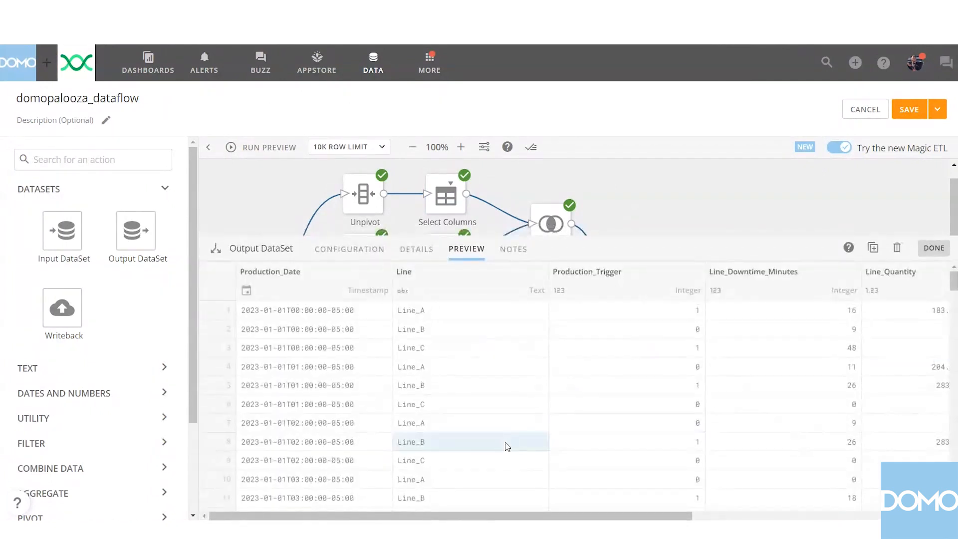
drag(631, 233, 634, 155)
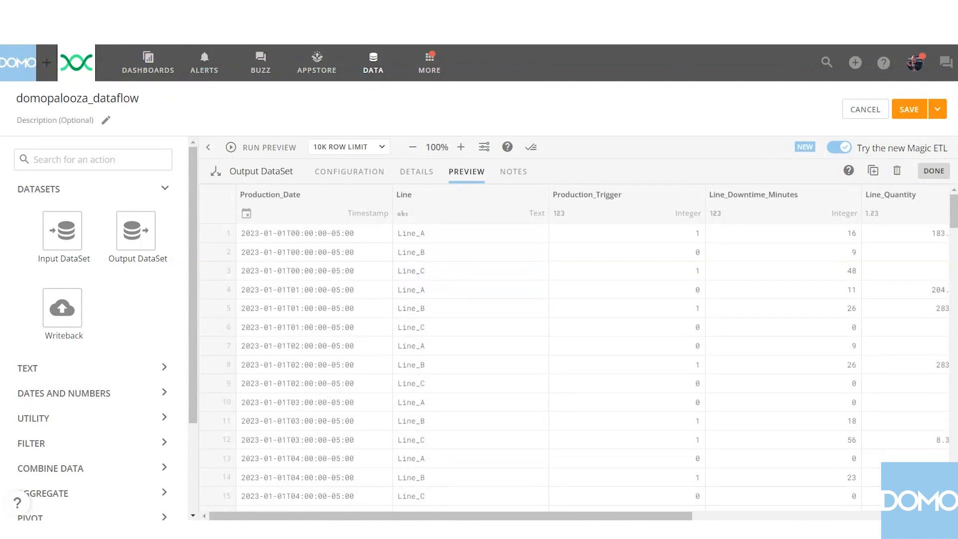
drag(474, 517, 721, 519)
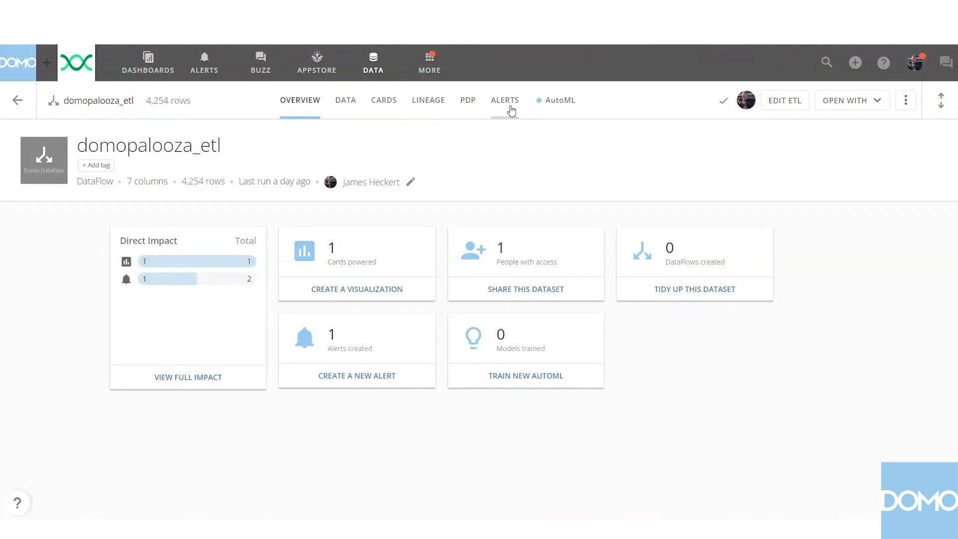
Open the Production Line Missed Target Alert of the domopalooza_etl dataset and bring up its trigger rule configuration.
click(505, 102)
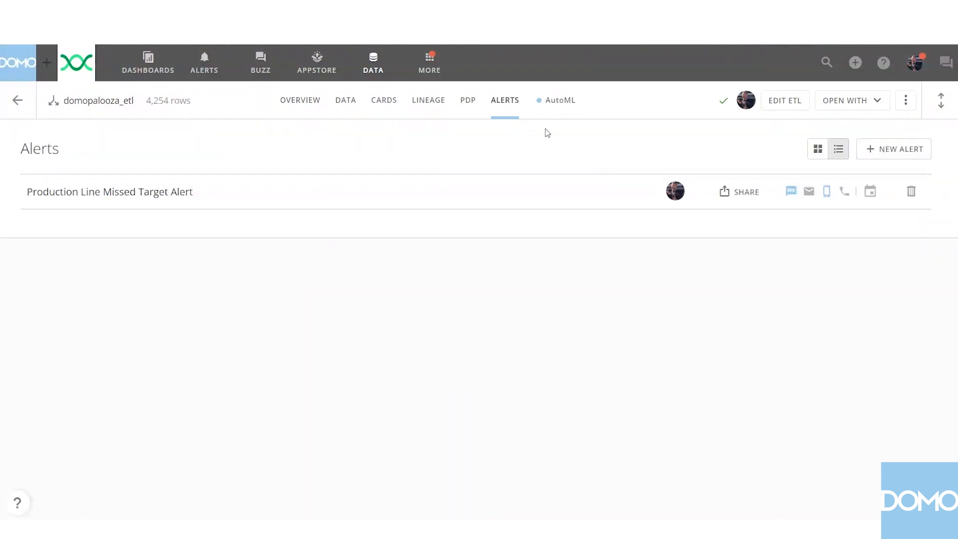
click(188, 198)
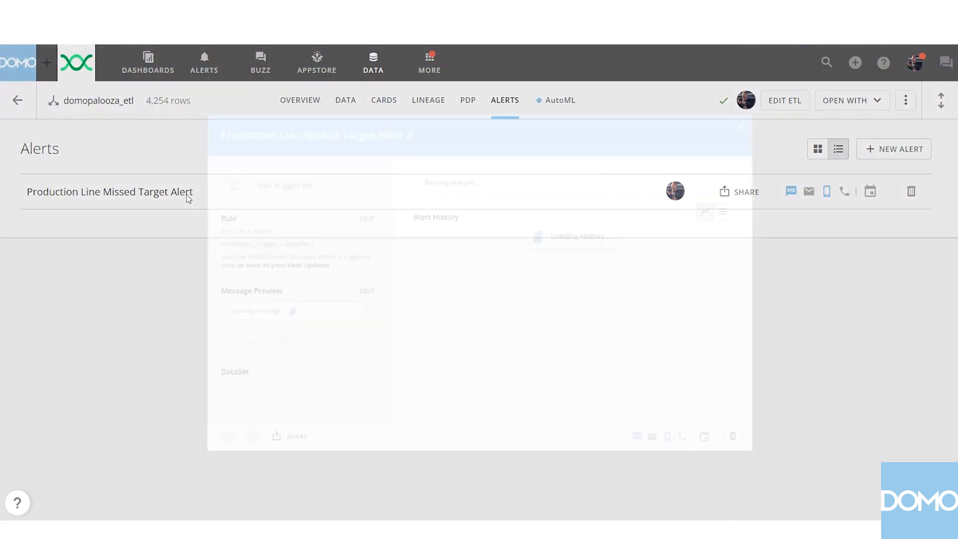
click(335, 206)
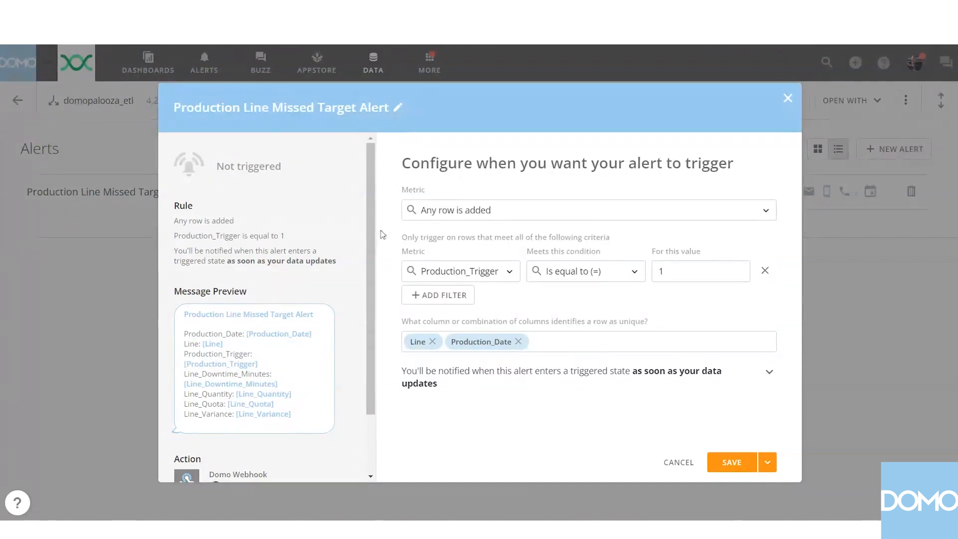
Examine the alert rule's metric choices, its Production_Trigger filter and the columns that identify a row as unique.
click(766, 210)
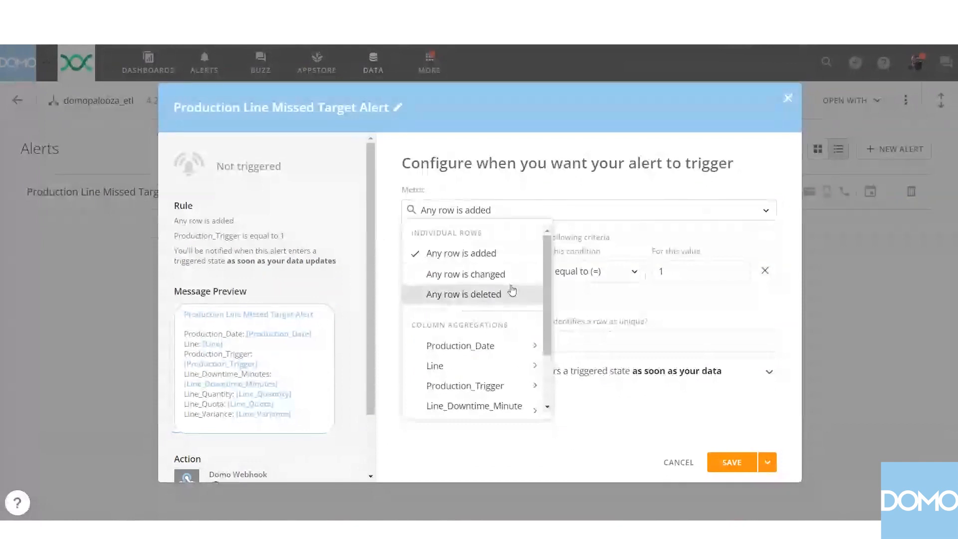
click(745, 233)
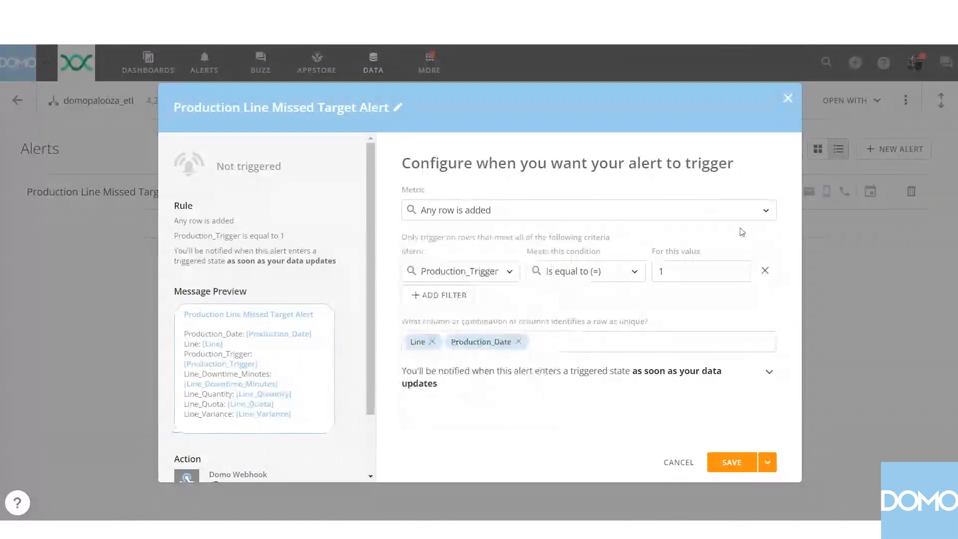
click(509, 280)
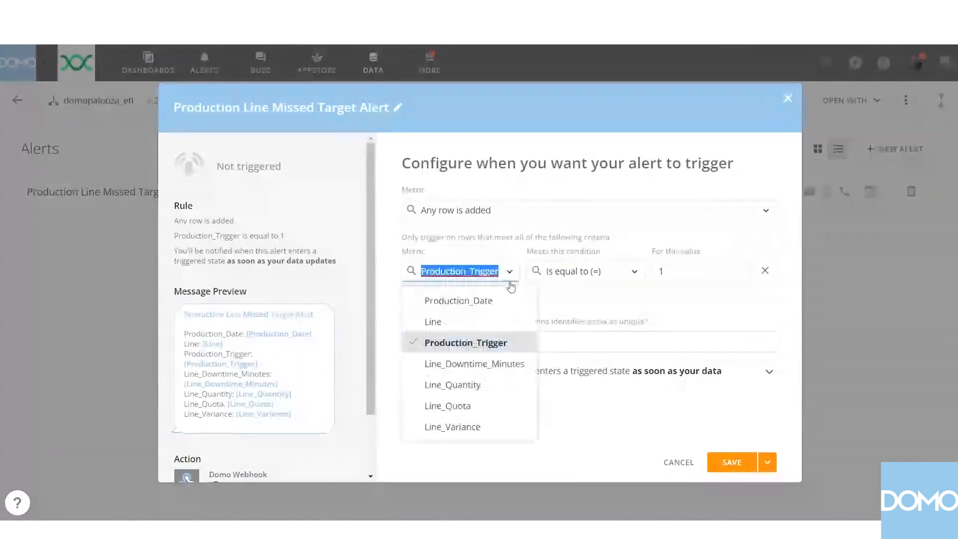
click(534, 346)
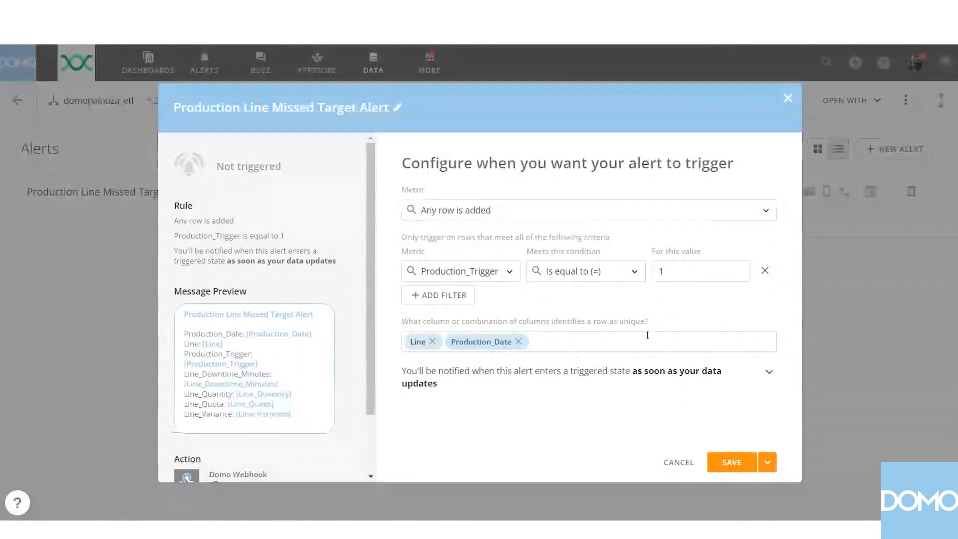
click(570, 341)
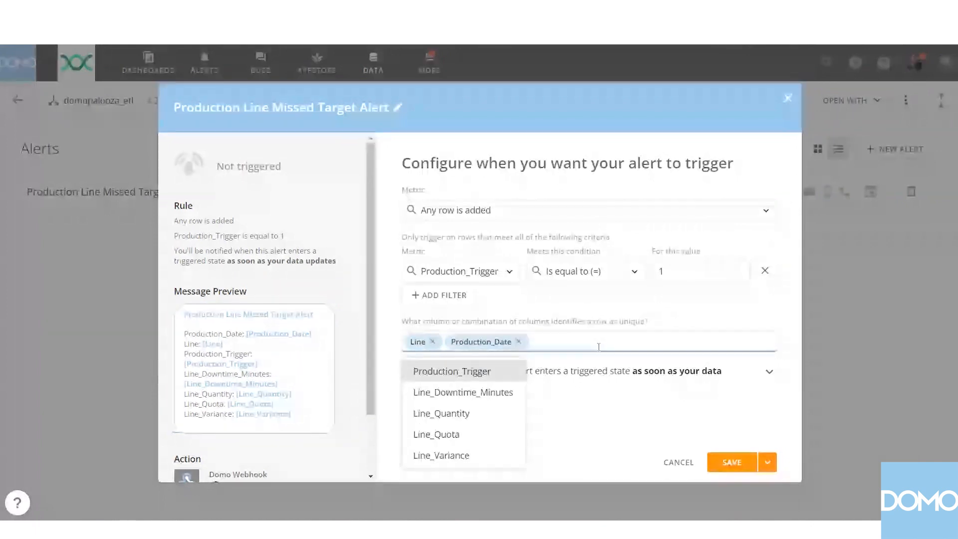
click(396, 322)
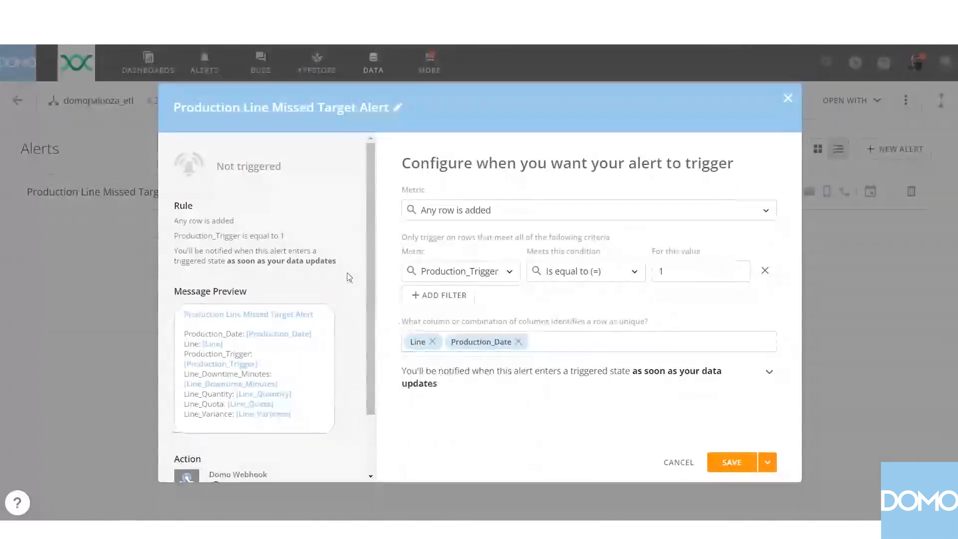
scroll(349, 278, down, 1)
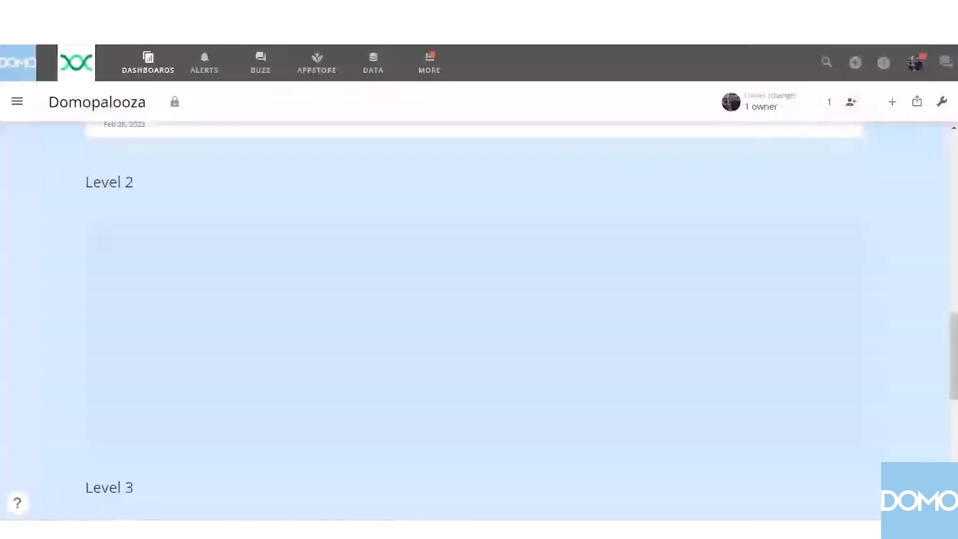
Edit the Domopalooza dashboard and create a new visualization card in the Level 2 section from the domopalooza_etl dataset.
click(942, 101)
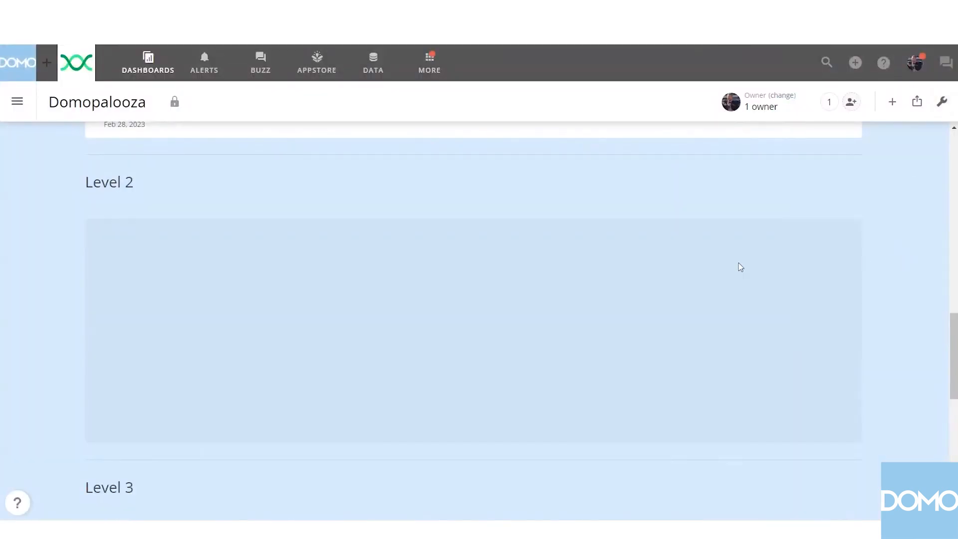
click(464, 359)
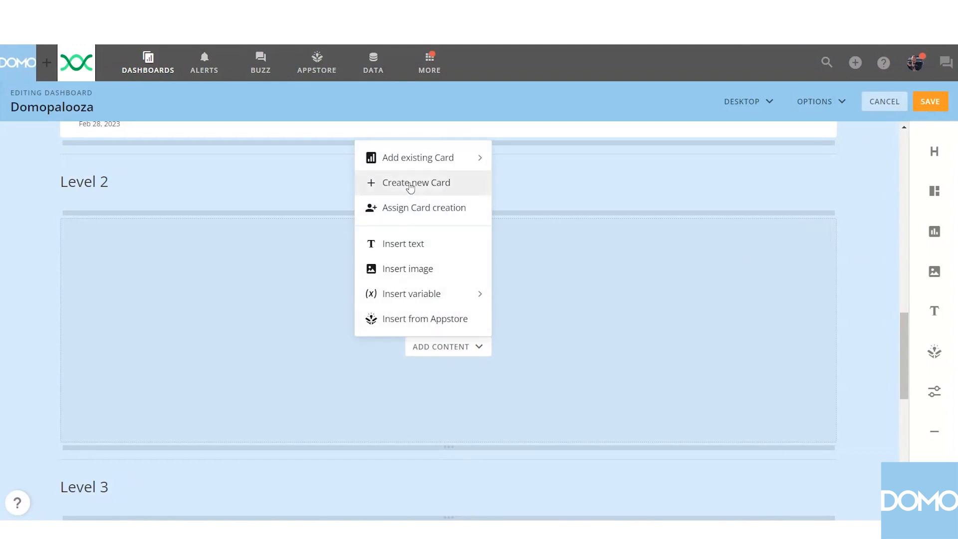
click(409, 183)
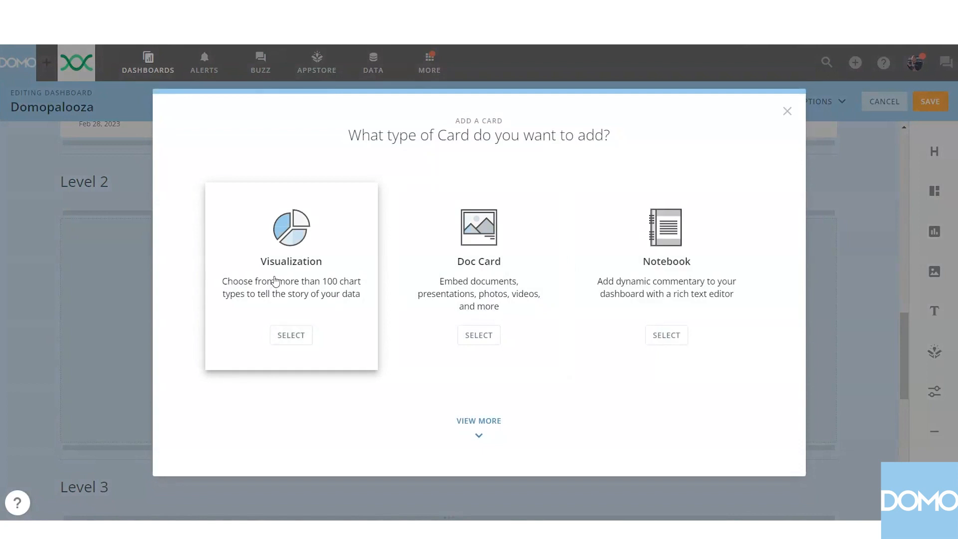
click(275, 285)
click(255, 291)
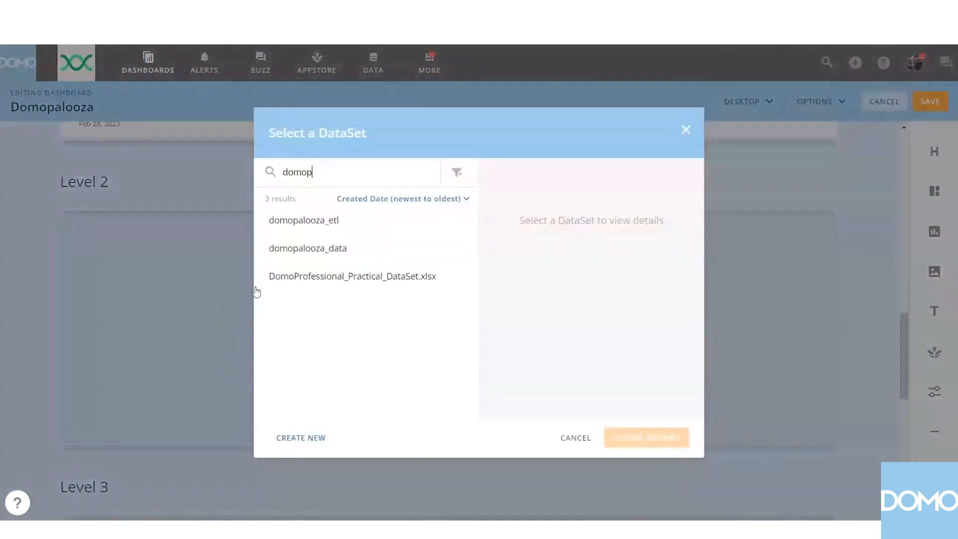
click(334, 222)
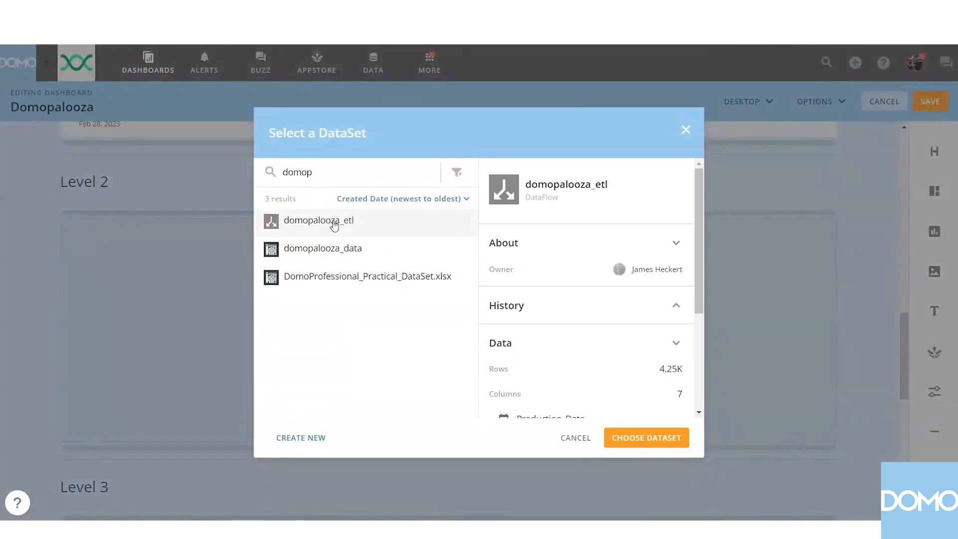
click(644, 448)
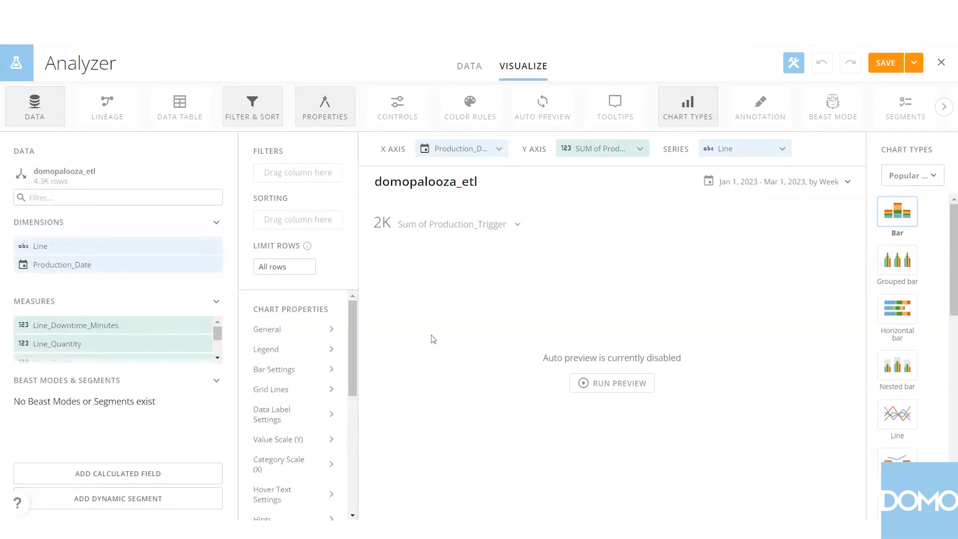
Set the card to No Summary Number and title it Production Line Alert | Hourly Quota.
click(495, 230)
click(458, 302)
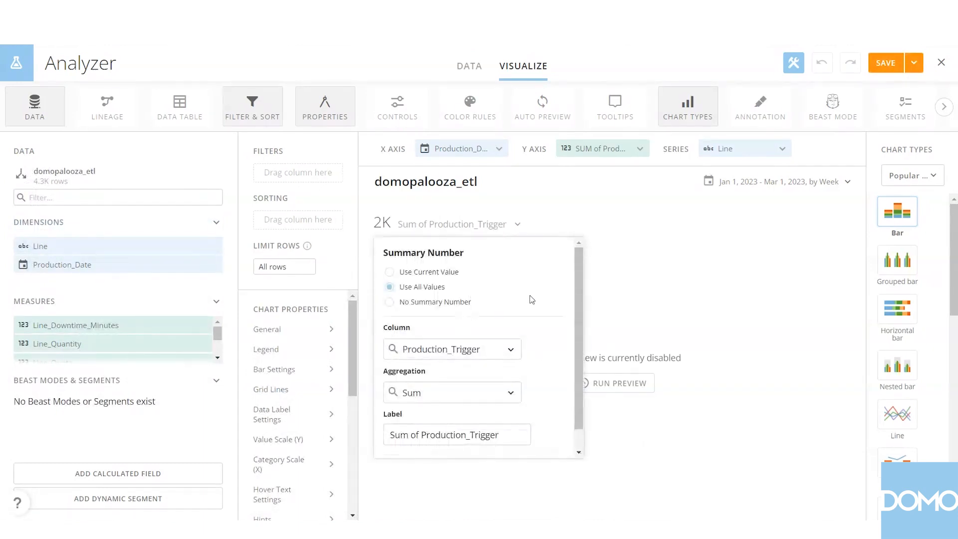
click(469, 182)
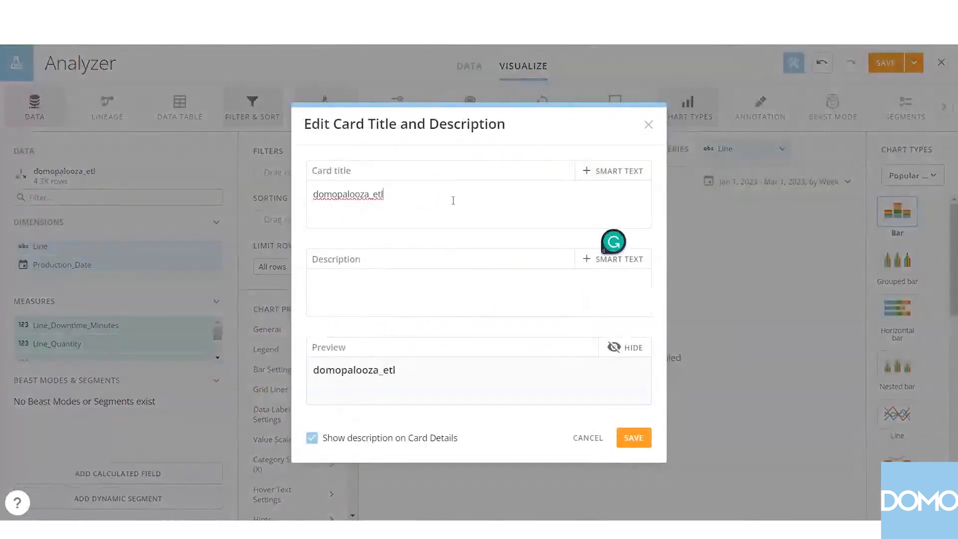
key(ctrl+a)
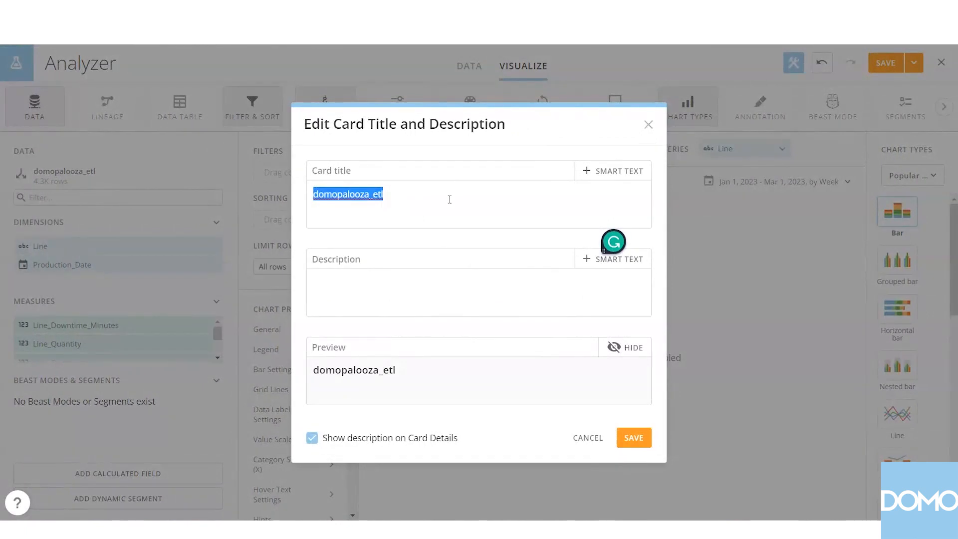
text(pRO)
key(BackSpace)
key(BackSpace)
key(BackSpace)
text(P)
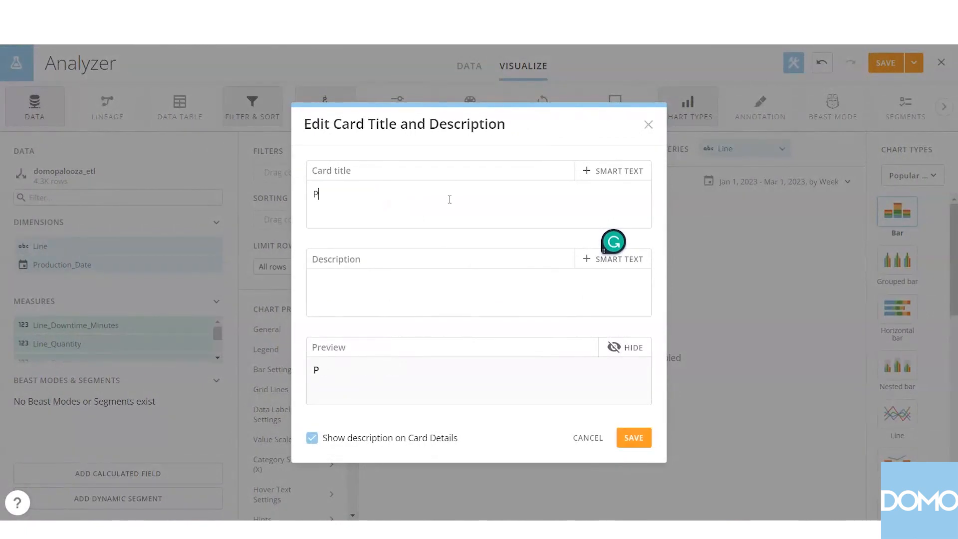
text(roduction L)
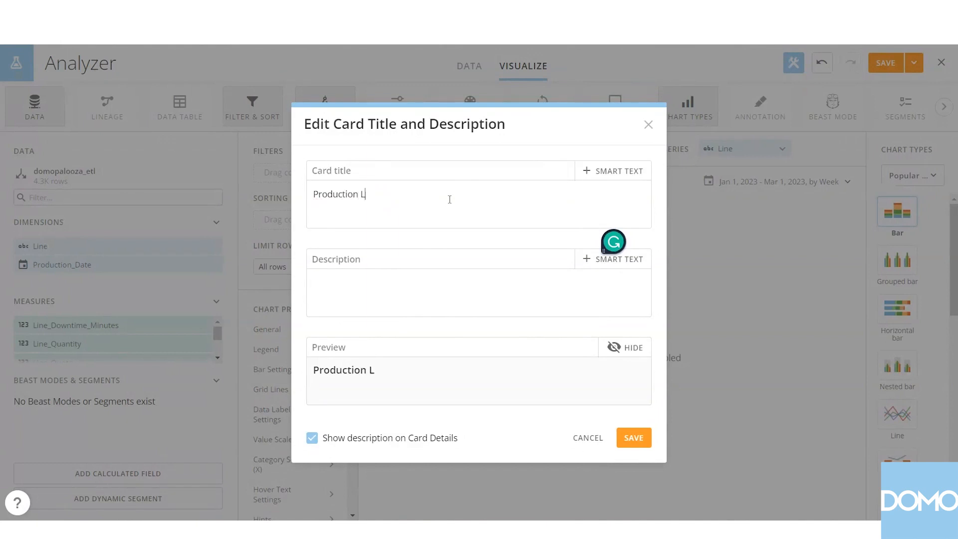
text(ine Alert | Hou)
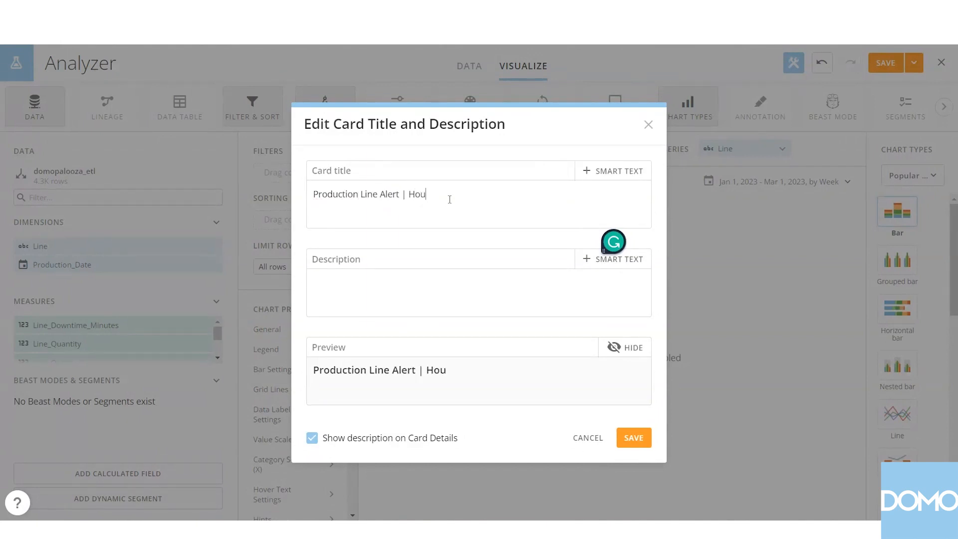
text(rly Quota)
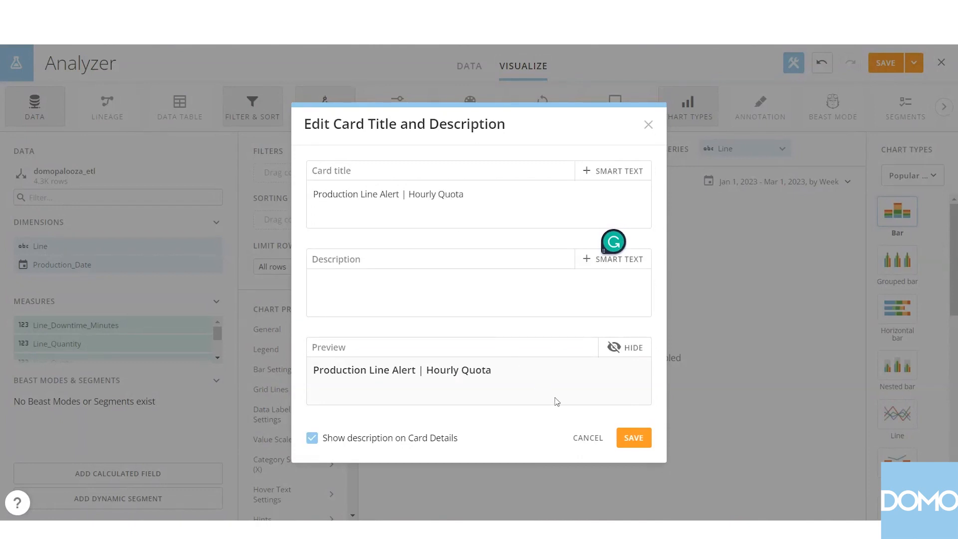
click(630, 439)
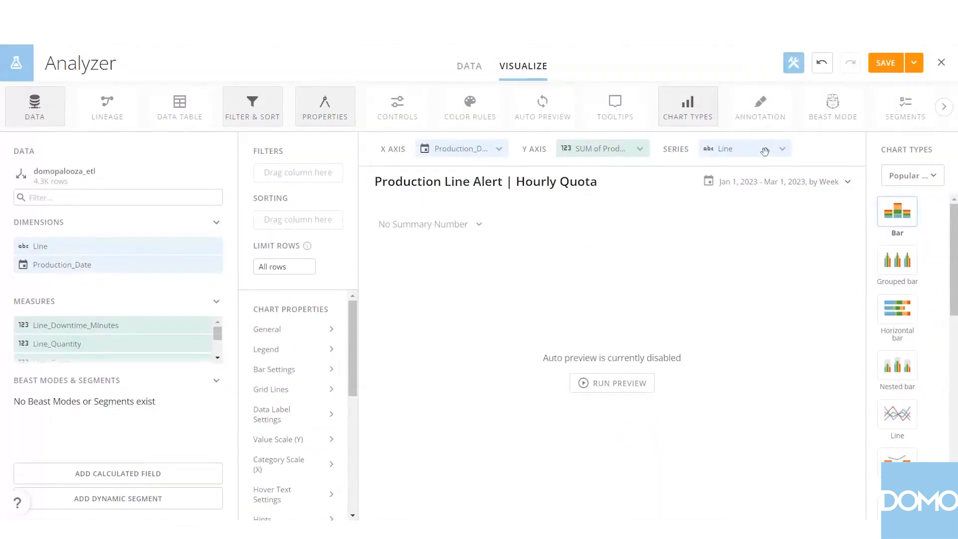
Clear the card's series, Y axis and X axis fields and change the chart type to Symbol + stacked bar.
click(782, 149)
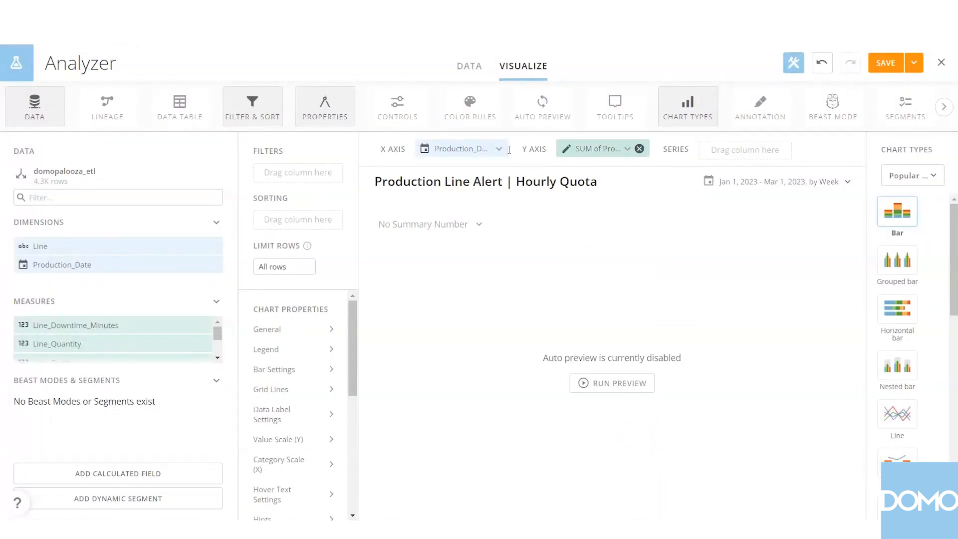
click(639, 149)
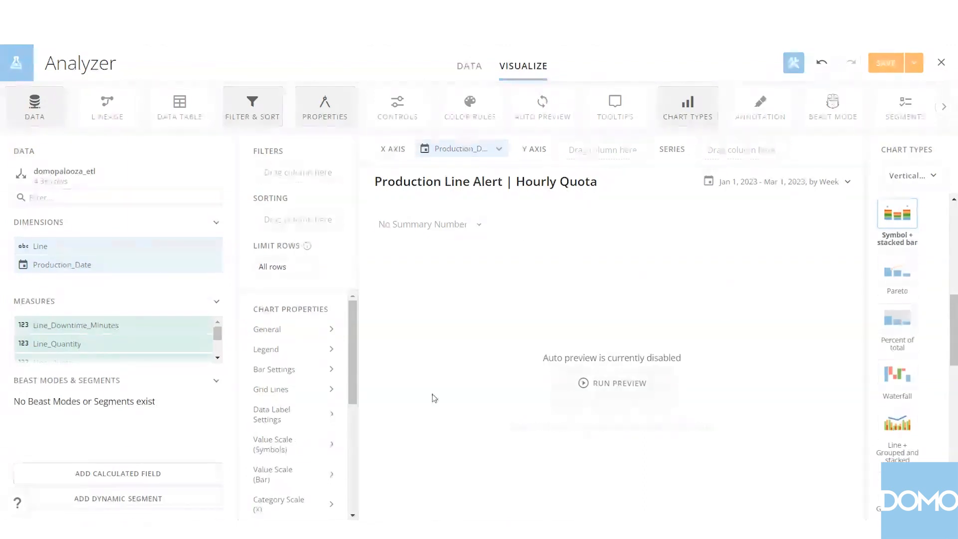
click(498, 148)
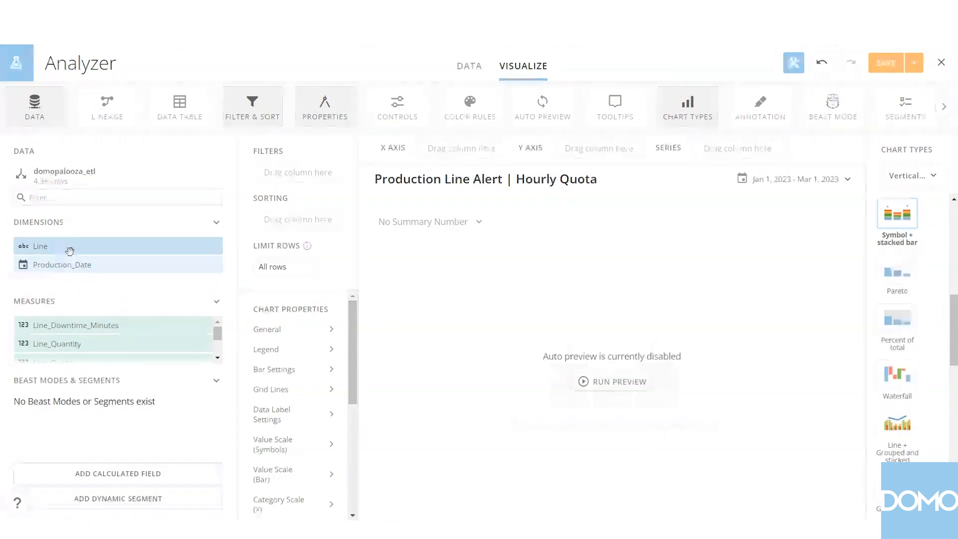
Assign Line to the X axis, Production_Trigger to the Y axis and Line_Variance to the series, with auto preview enabled.
drag(69, 251, 440, 149)
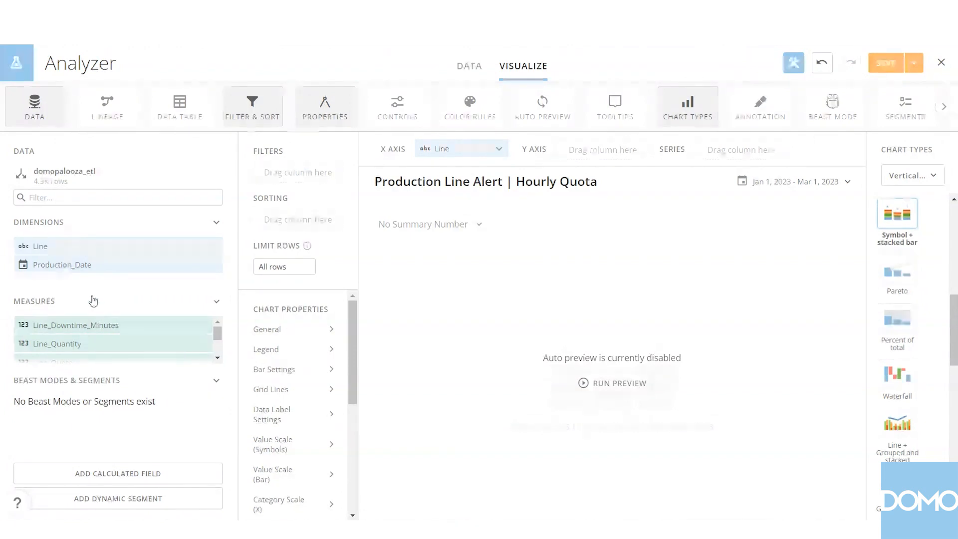
scroll(102, 330, down, 2)
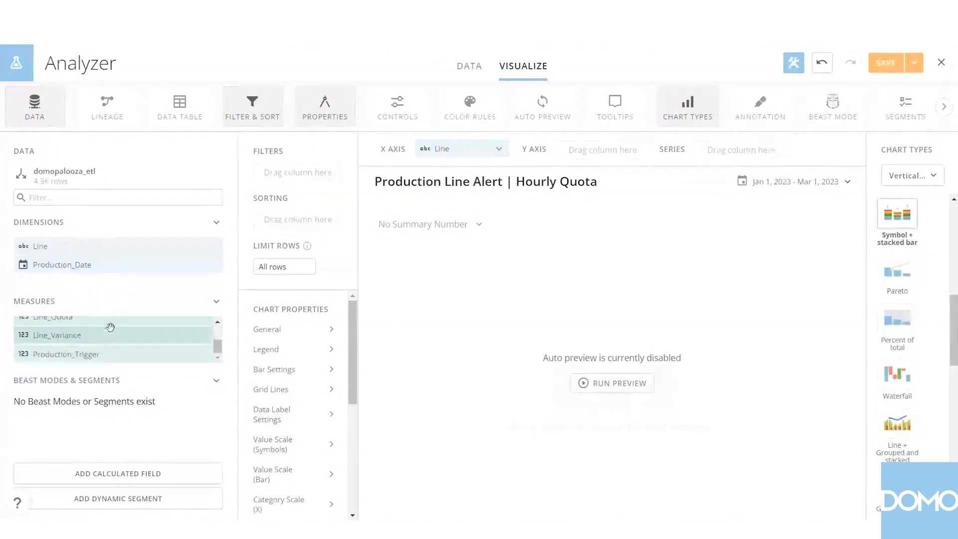
drag(96, 352, 595, 155)
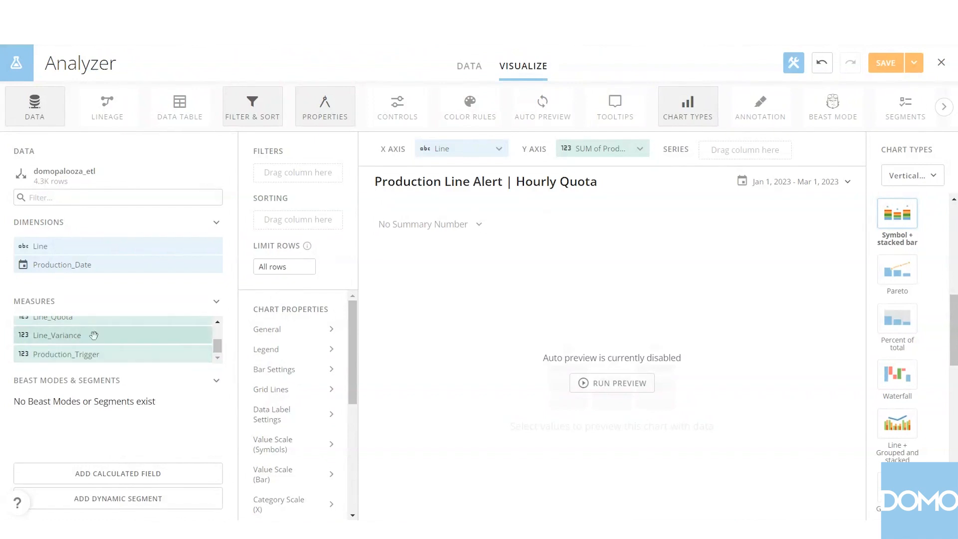
drag(94, 335, 745, 149)
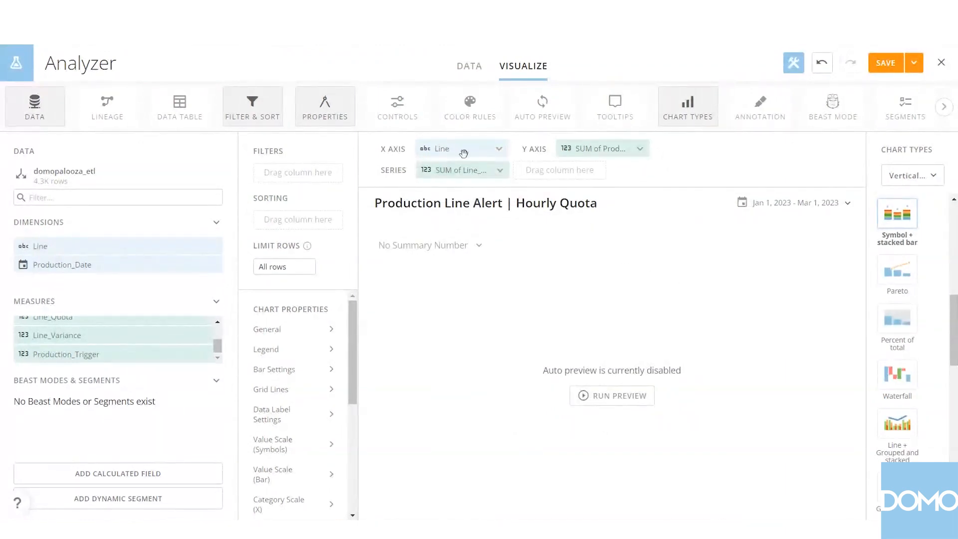
click(537, 113)
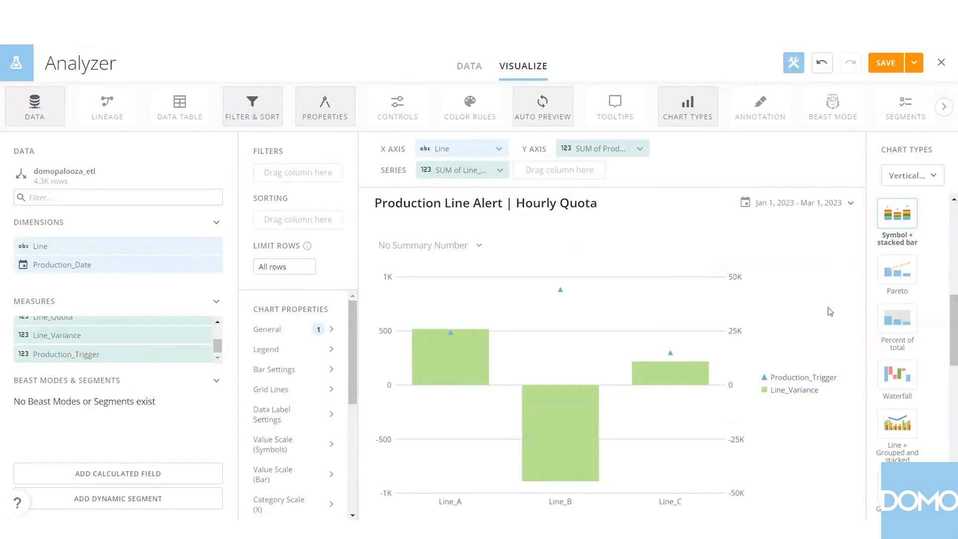
Set the card's date range to the last 1 hour.
click(804, 203)
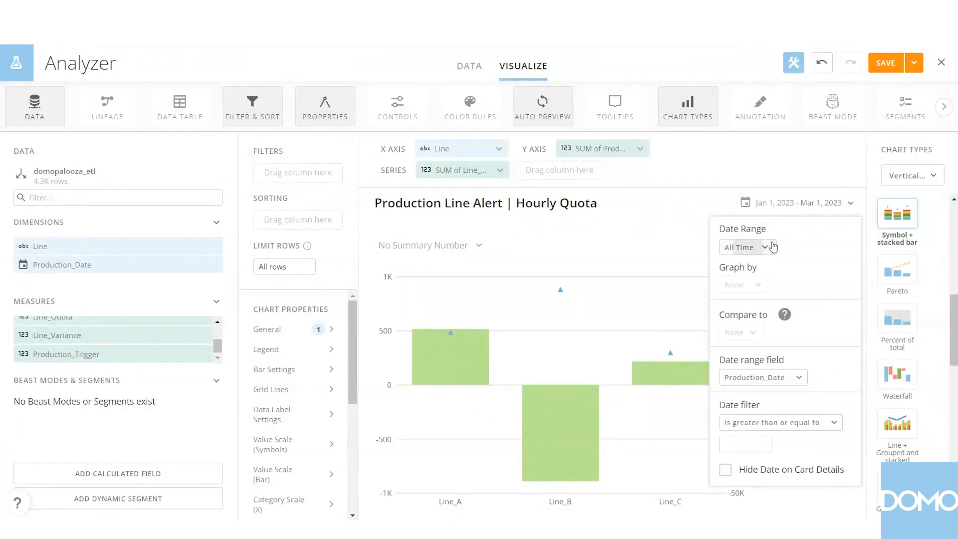
click(773, 247)
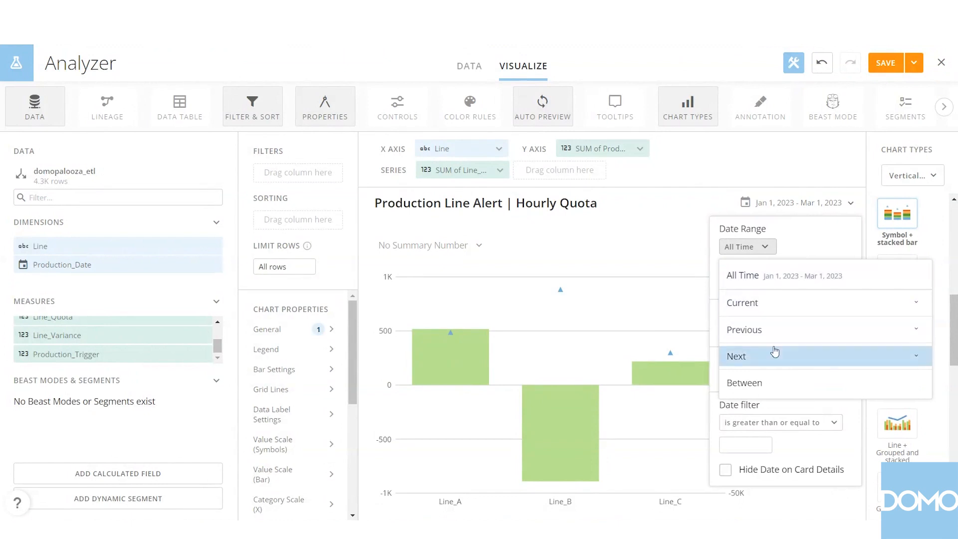
click(772, 328)
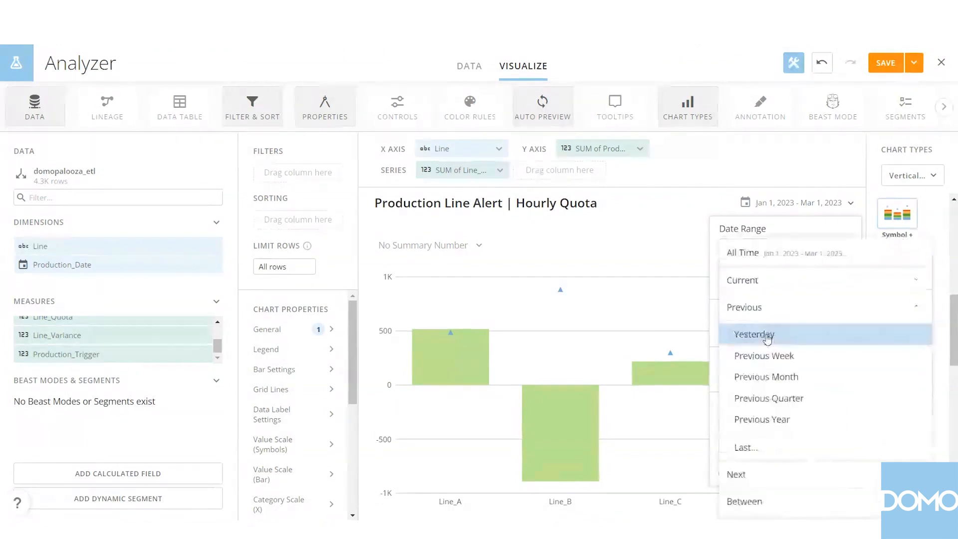
click(768, 445)
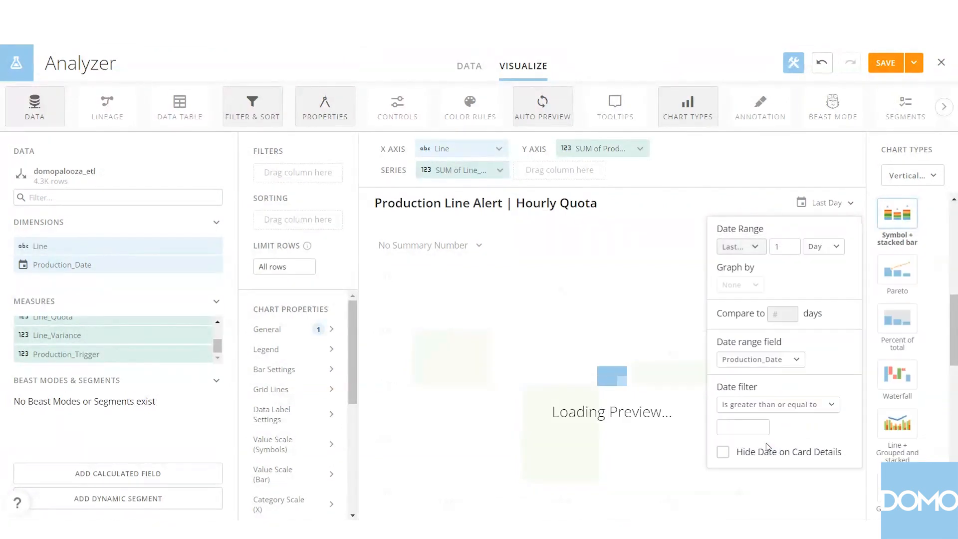
click(824, 248)
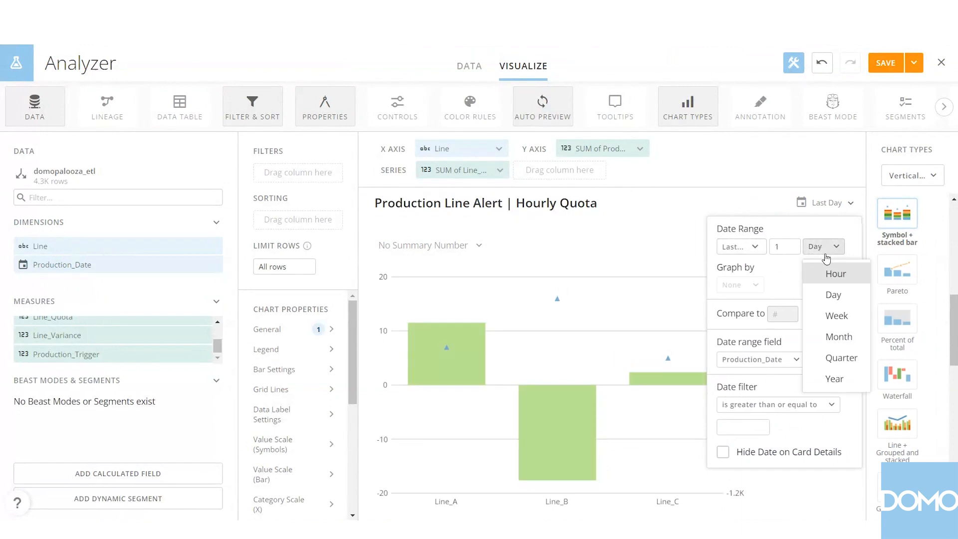
click(832, 274)
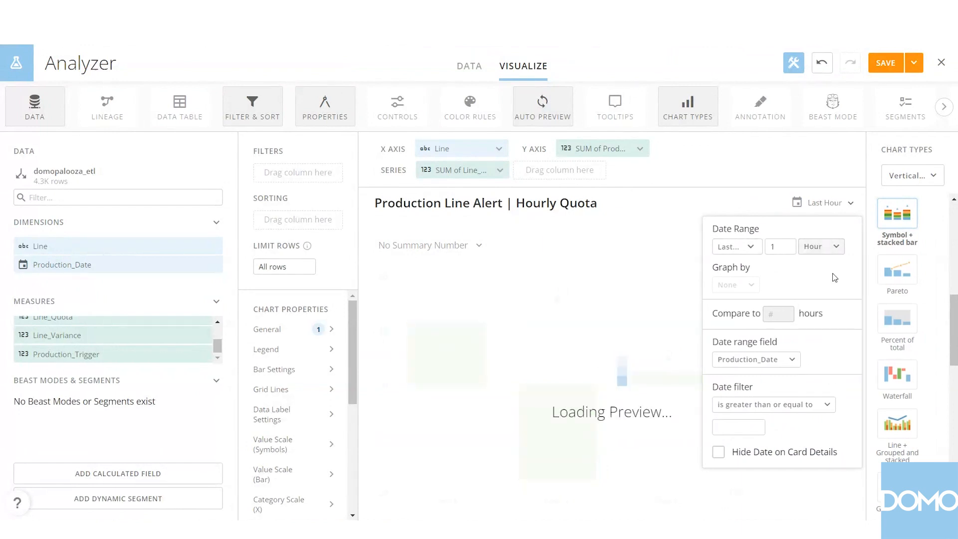
click(820, 173)
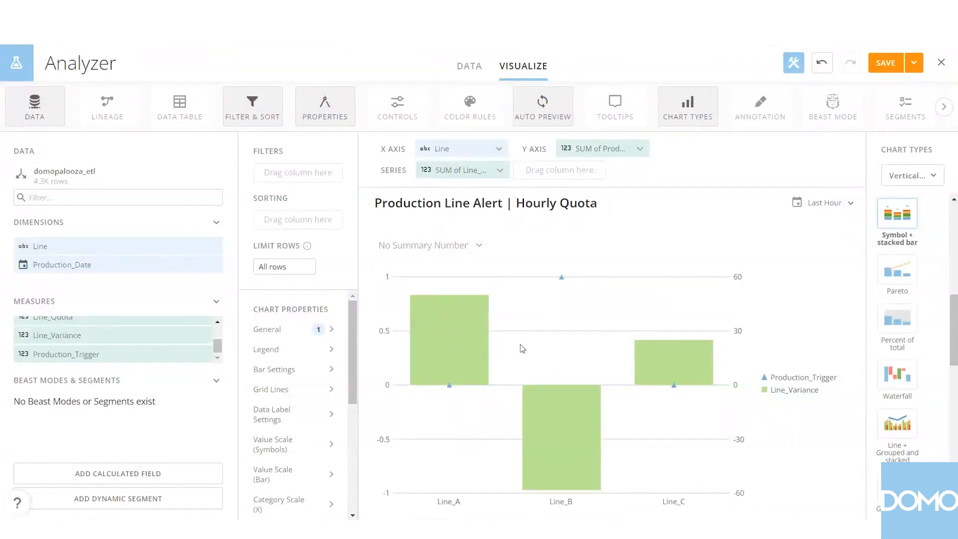
Save the Production Line Alert | Hourly Quota card and close the editor.
mouse_move(479, 341)
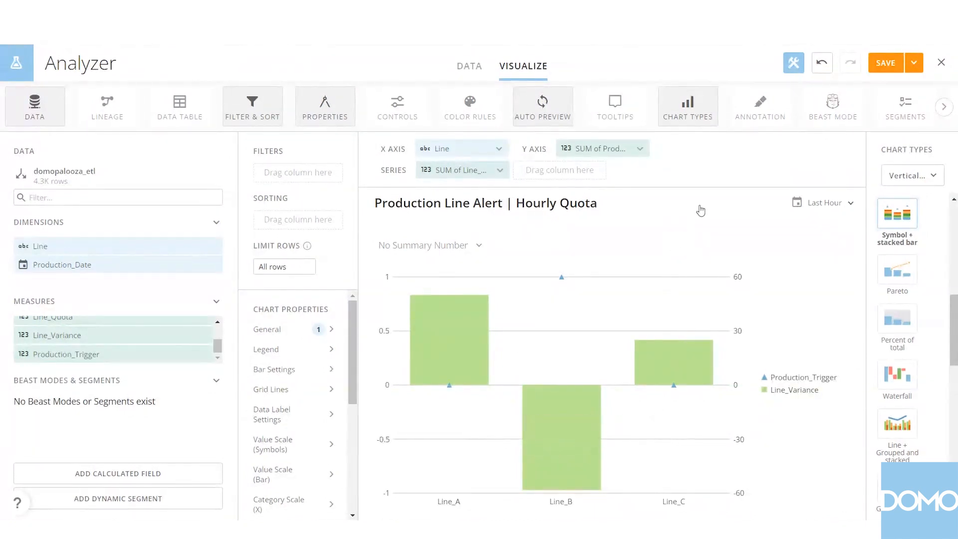
click(915, 72)
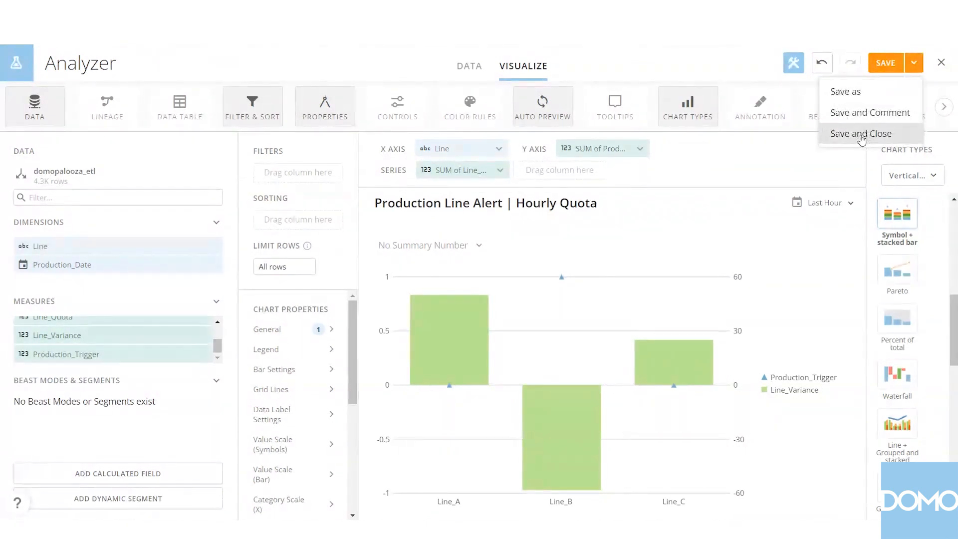
click(861, 135)
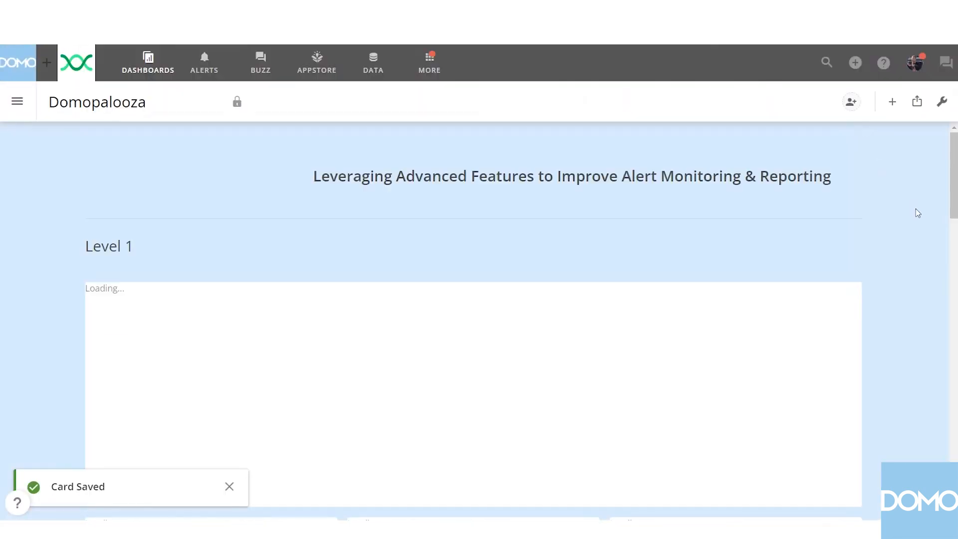
Open the Production Line Alert | Hourly Quota card from the Level 2 section and start a new alert on it.
scroll(916, 213, down, 10)
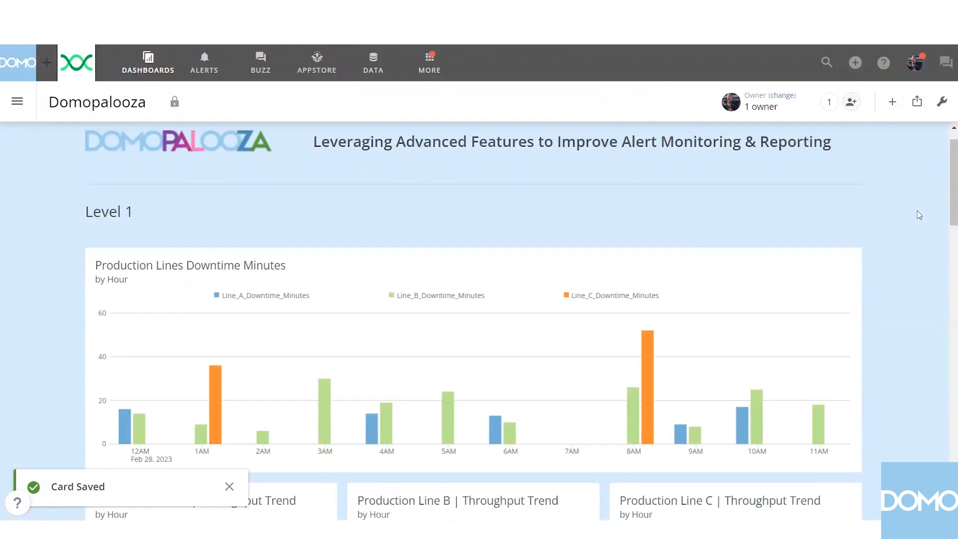
scroll(921, 214, down, 6)
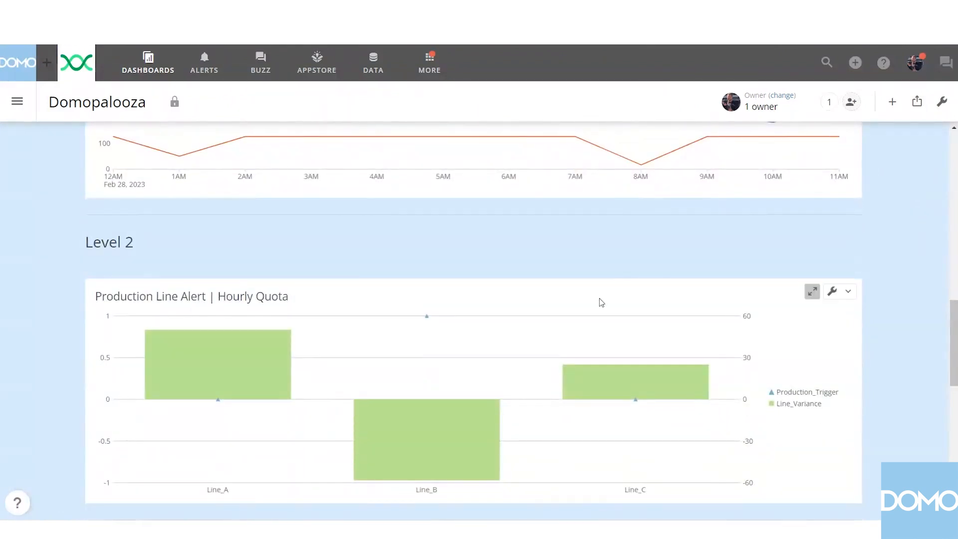
click(266, 298)
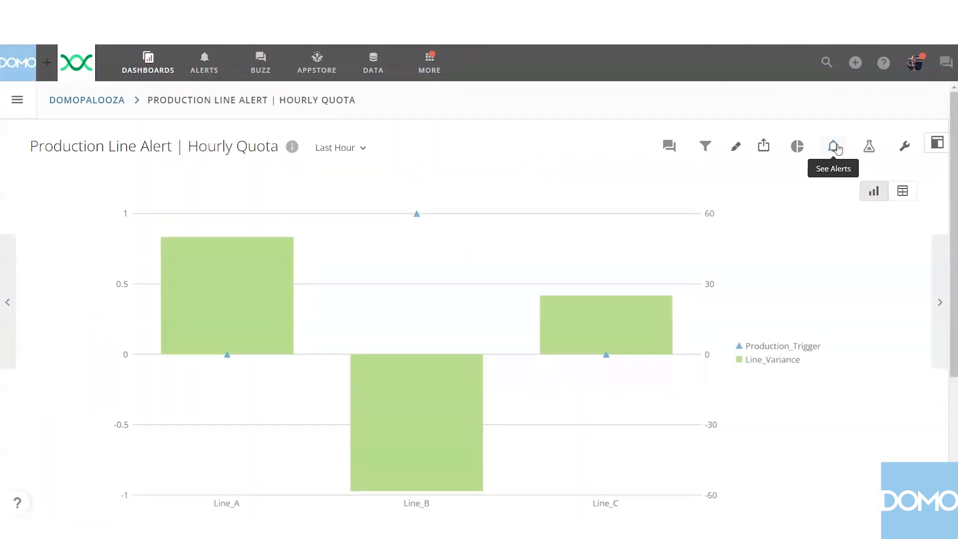
click(837, 148)
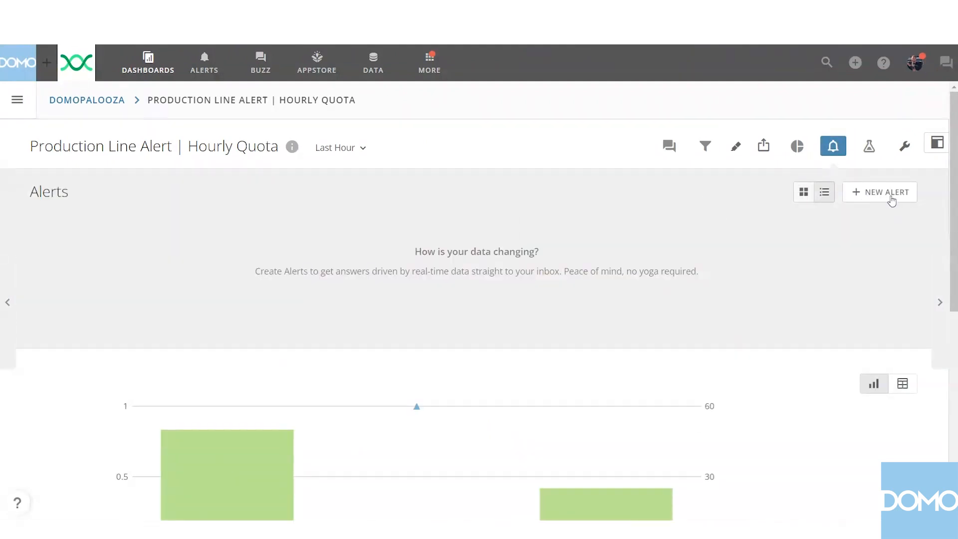
click(890, 194)
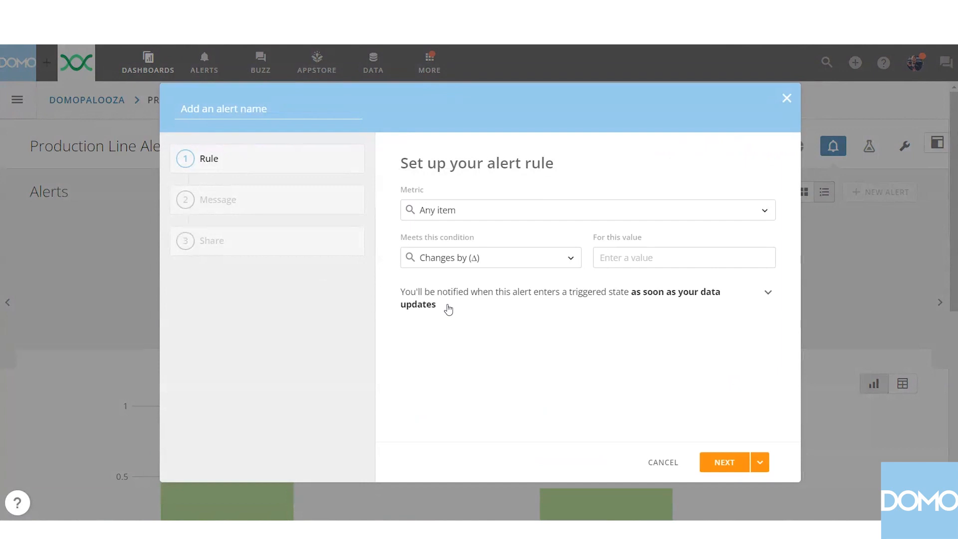
Name the alert Production Line(s) Missed Target Alert.
click(263, 104)
text(Production Line(s) Missed Target Ale)
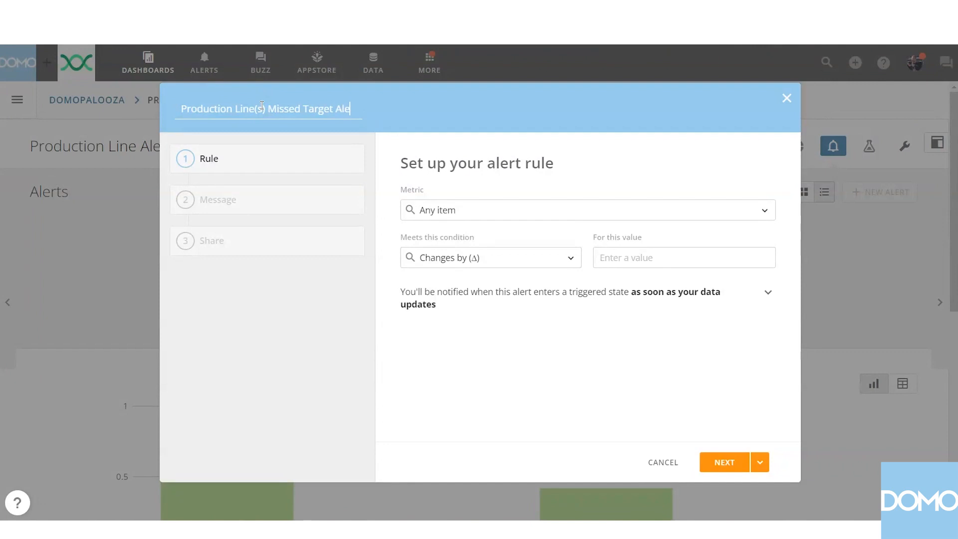
text(rt)
key(Return)
Set the alert rule to trigger when any item is equal to 1 and continue to the notification message.
click(564, 252)
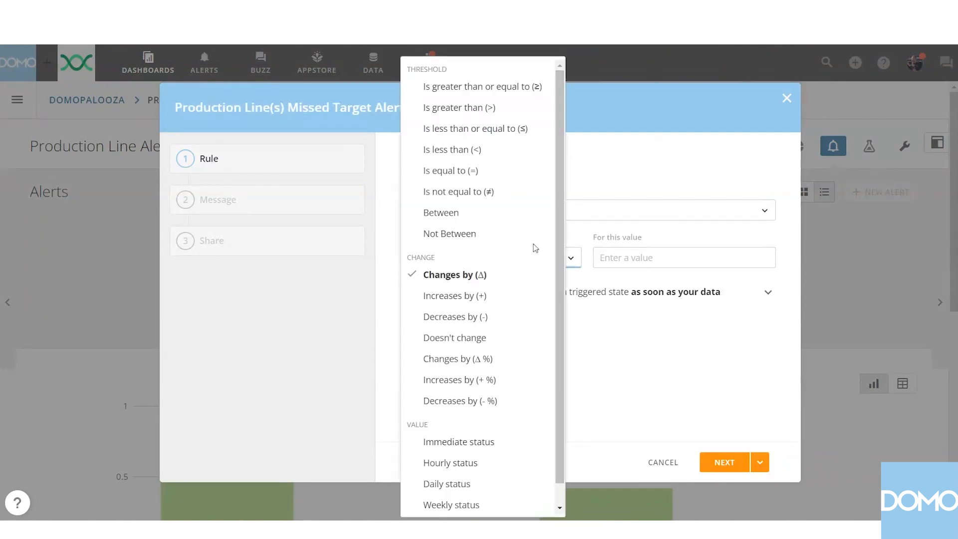
click(470, 172)
click(642, 255)
text(1)
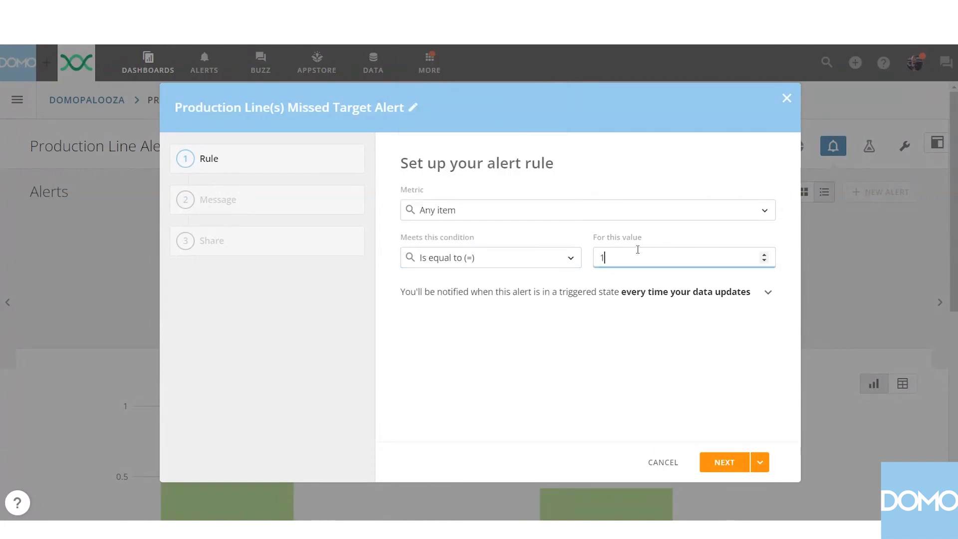
click(508, 386)
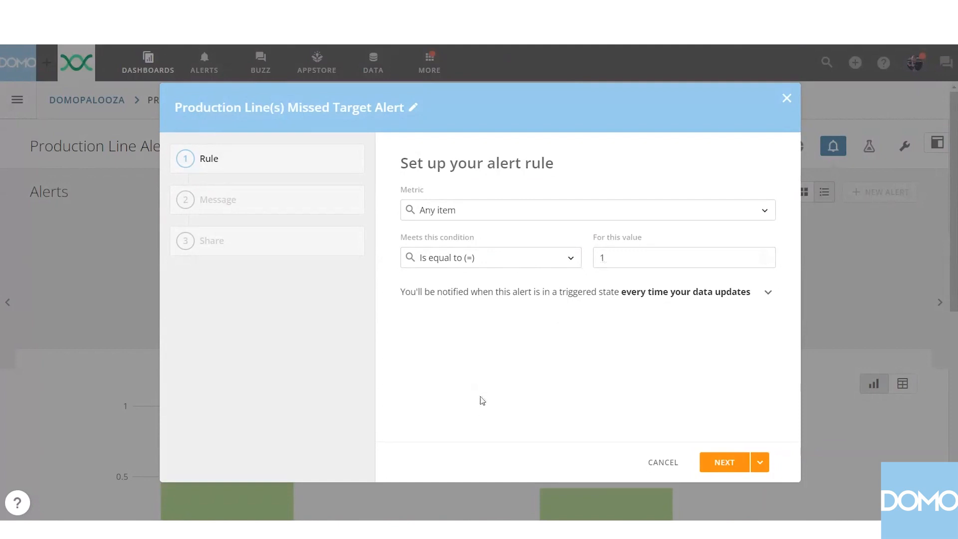
click(737, 465)
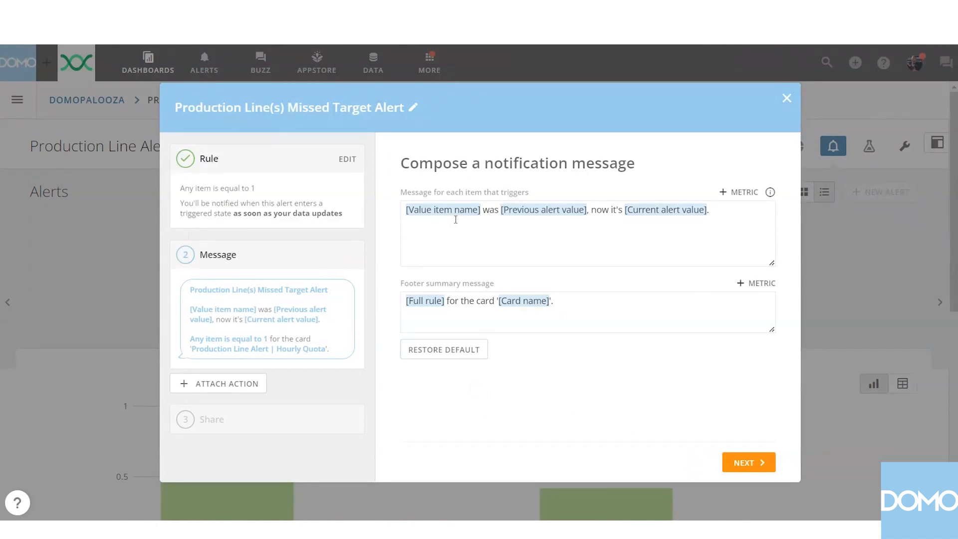
Review the available message metrics and clear the default message for each item that triggers.
click(751, 191)
scroll(805, 315, down, 3)
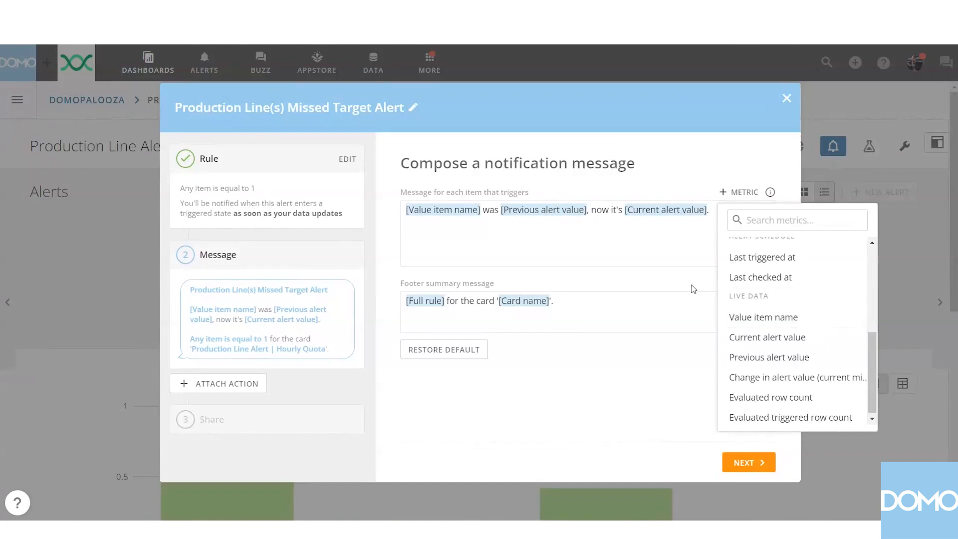
click(680, 259)
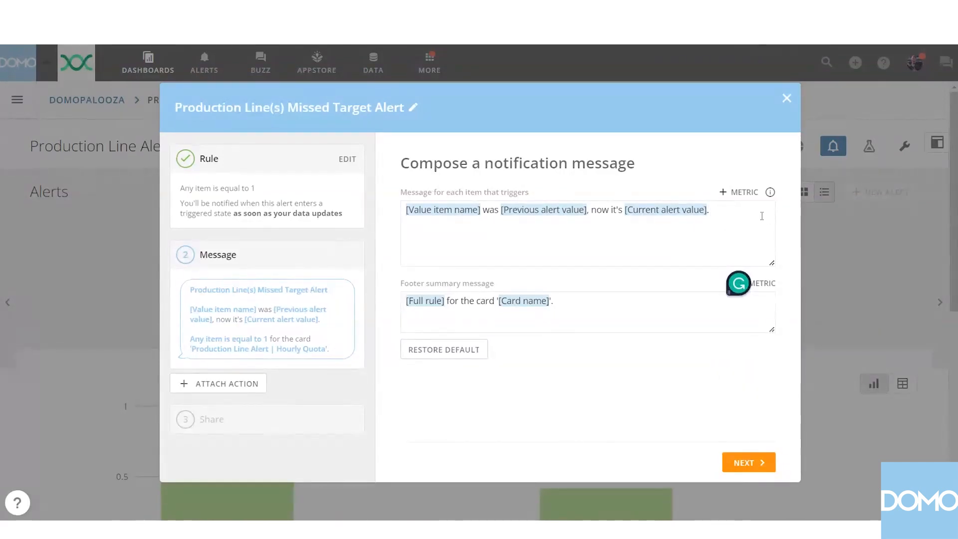
key(BackSpace)
key(BackSpace)
key(BackSpace)
key(BackSpace)
key(BackSpace)
key(BackSpace)
key(BackSpace)
key(BackSpace)
key(BackSpace)
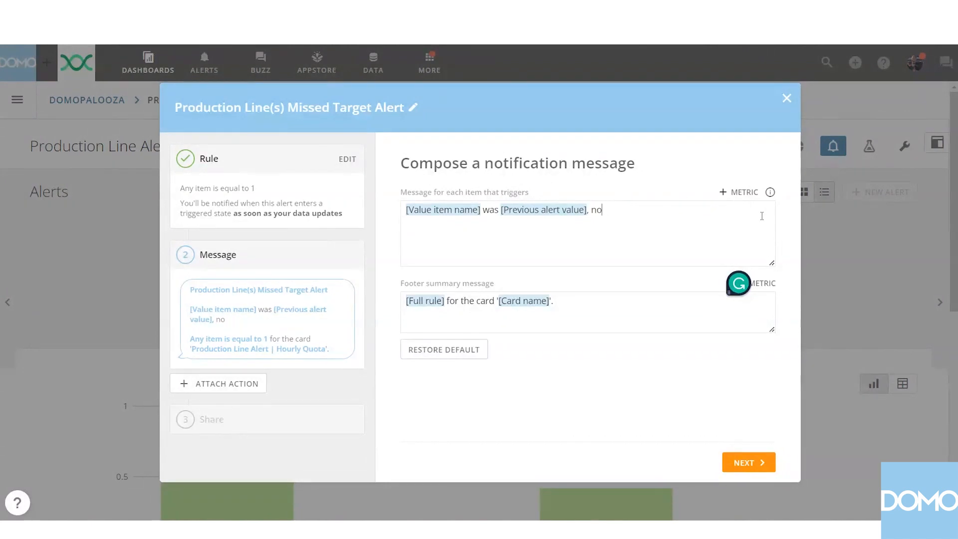
key(BackSpace)
key(BackSpace)
key(BackSpace)
key(BackSpace)
key(BackSpace)
key(BackSpace)
key(BackSpace)
key(BackSpace)
key(BackSpace)
key(BackSpace)
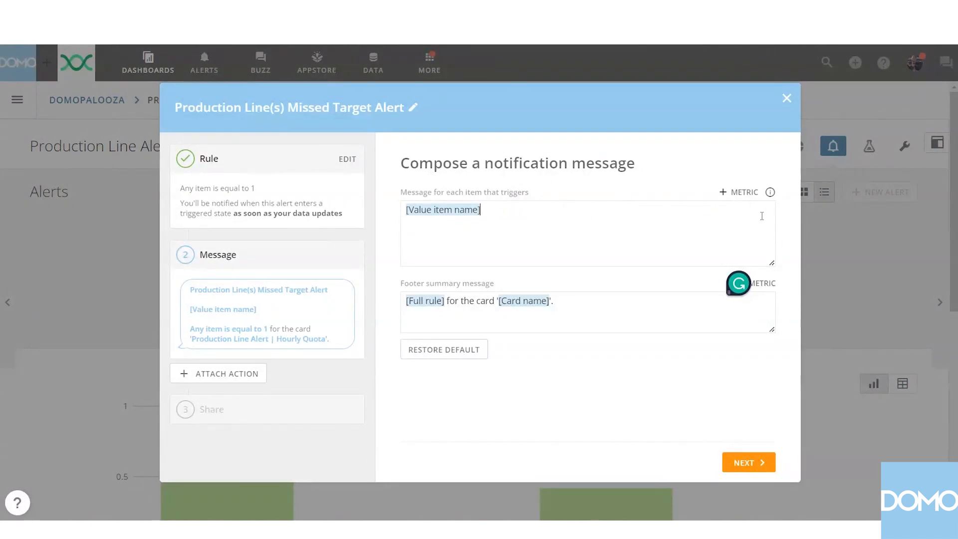
key(BackSpace)
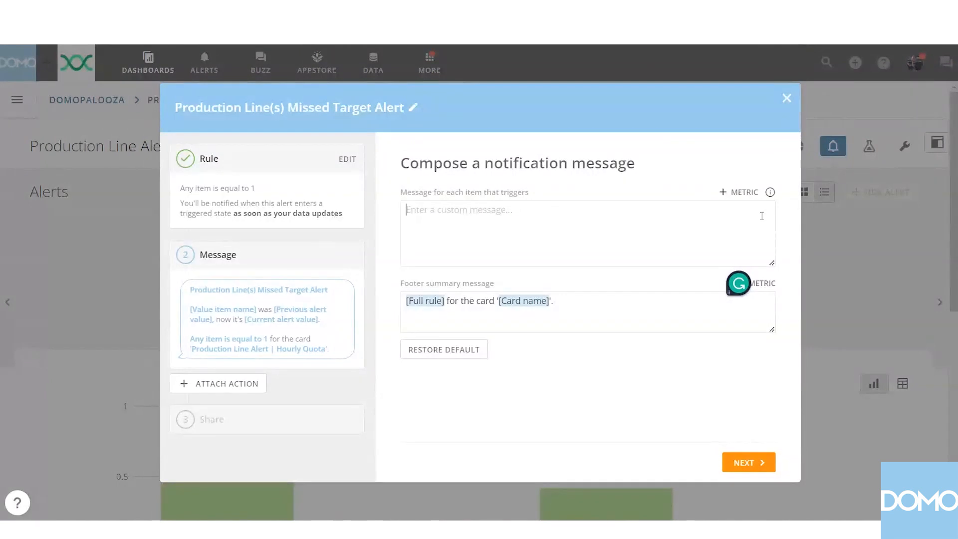
Write the item message as "Alert! [Value item name] did not meet its quota during the last production hour.", inserting Value item name as a metric.
text(Alert!)
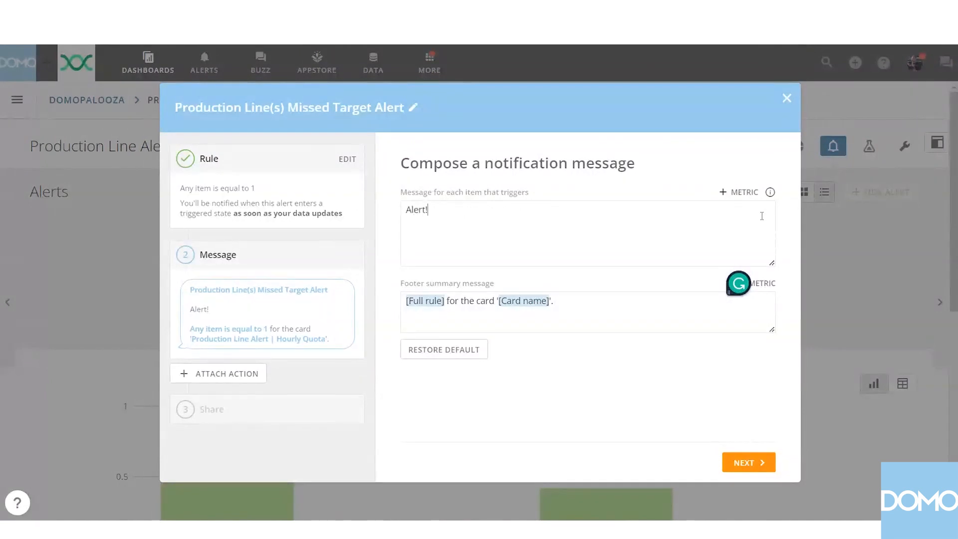
click(752, 197)
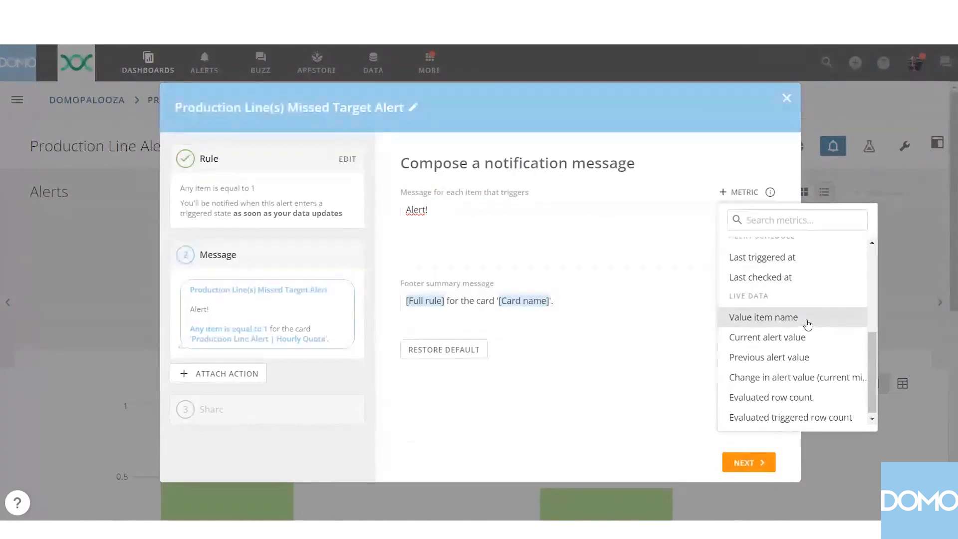
click(807, 320)
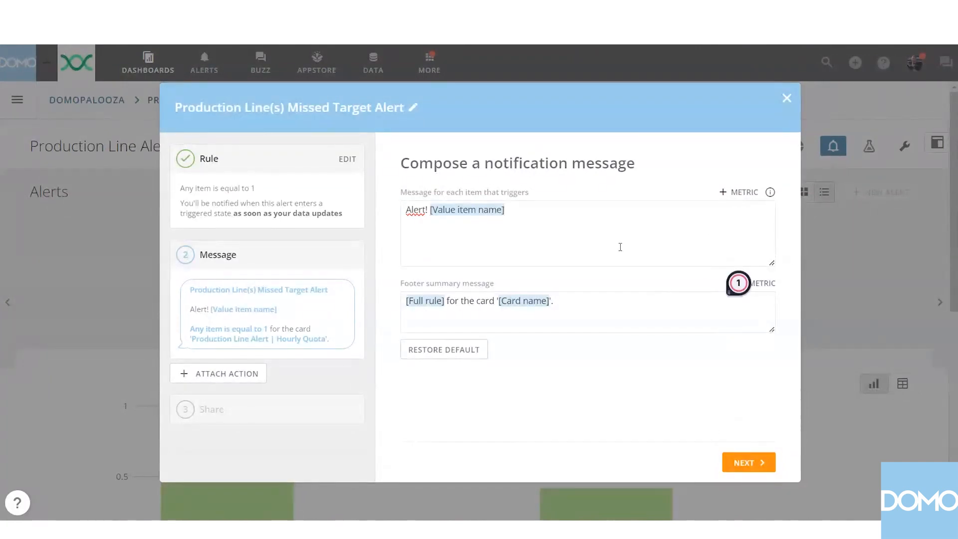
text(did not meett)
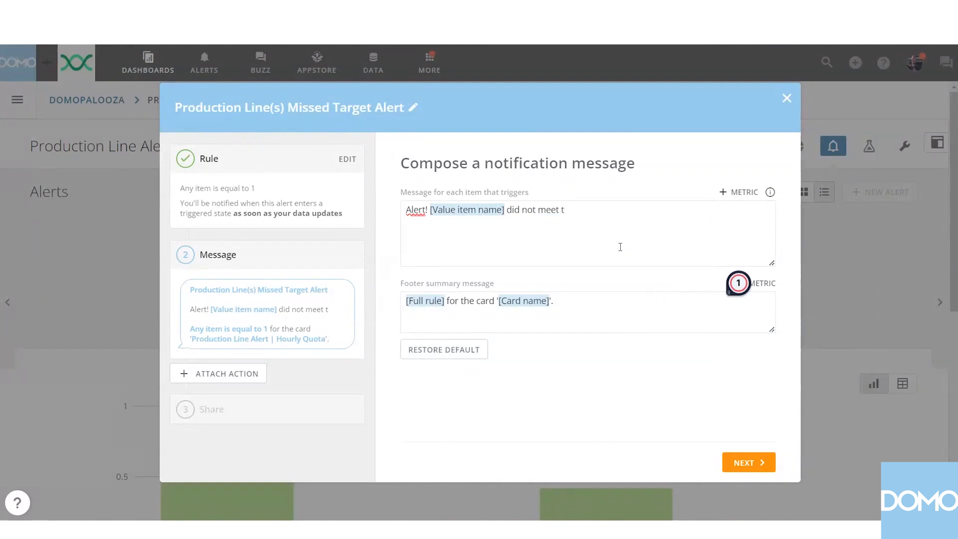
key(BackSpace)
text(its quota)
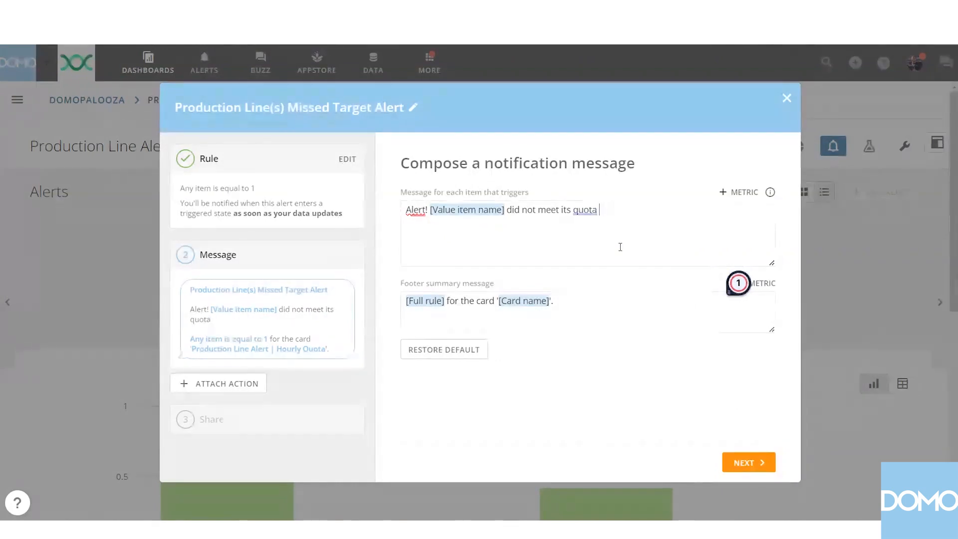
text( during the last)
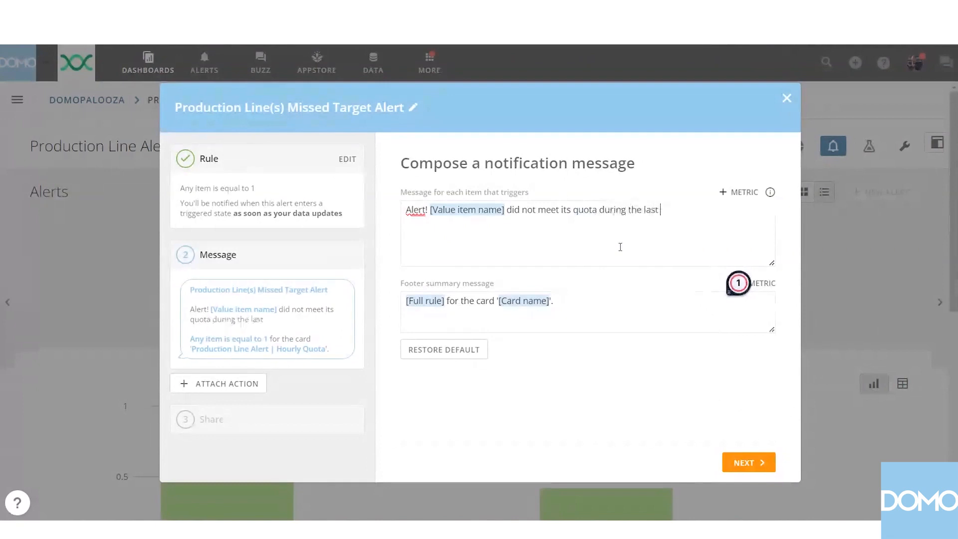
text( production hou)
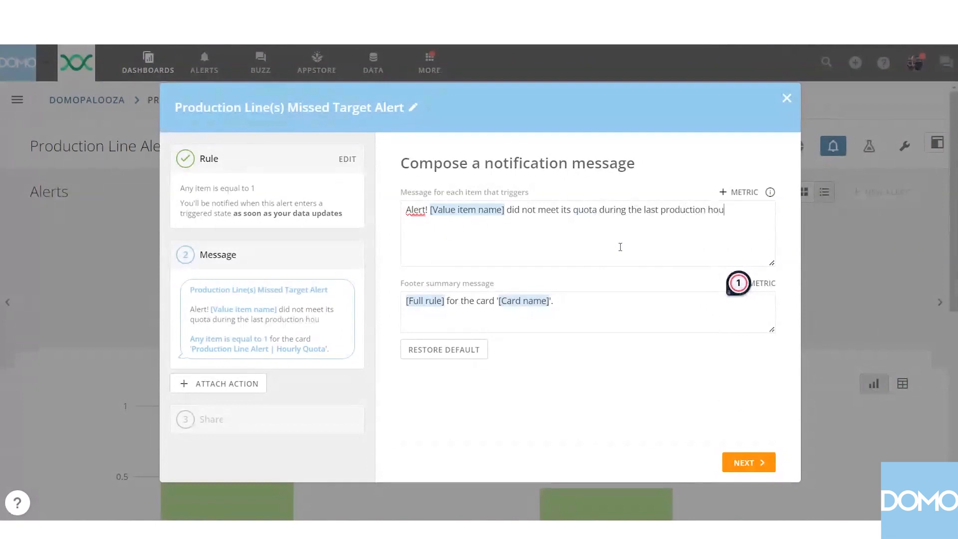
text(r.)
Add a new line to the item message reading "[Alert Legend] Production Line A Below 200".
key(Return)
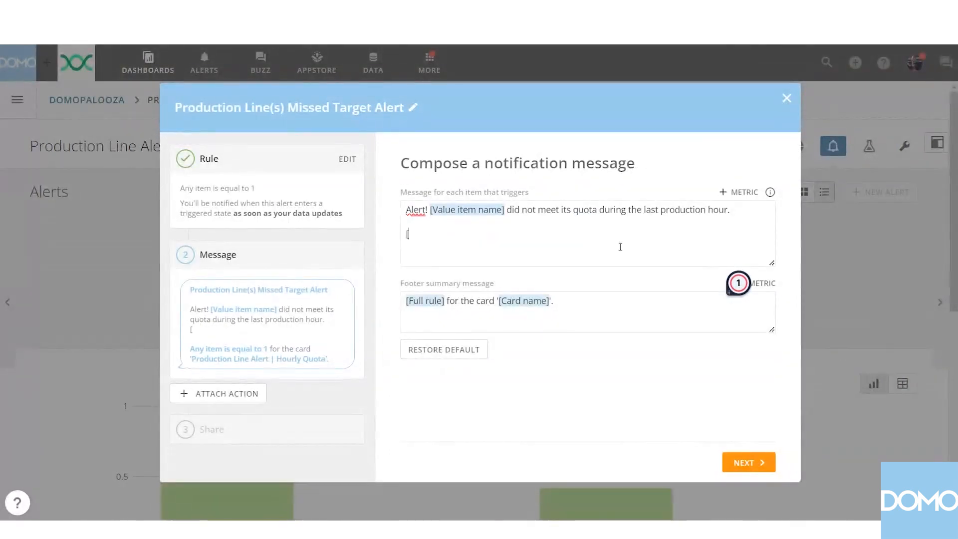
text([Alert Legend)
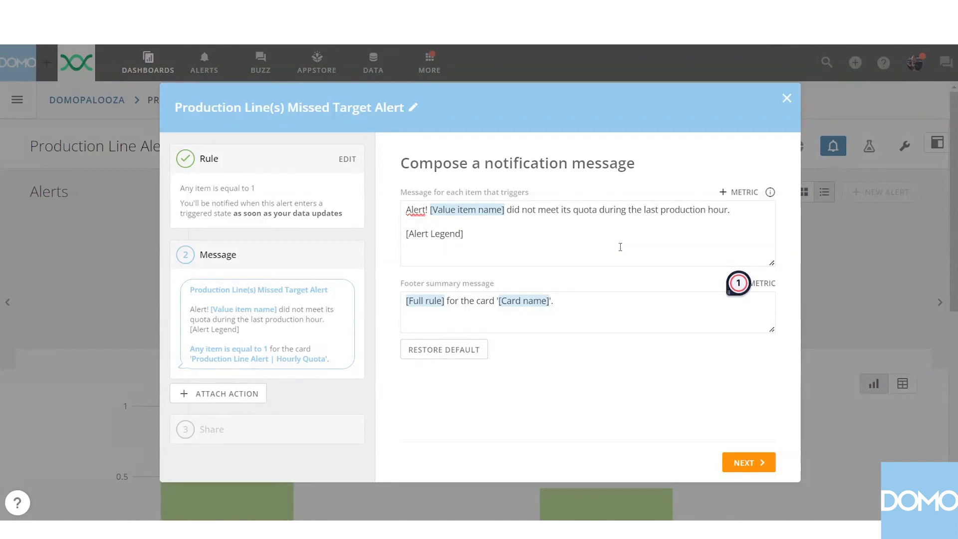
text(] Production Line A)
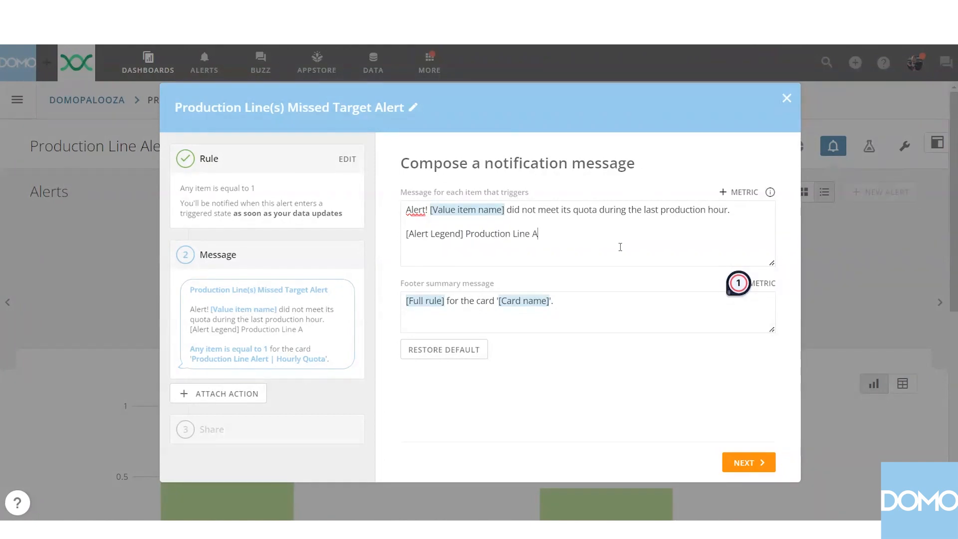
text( Below 200)
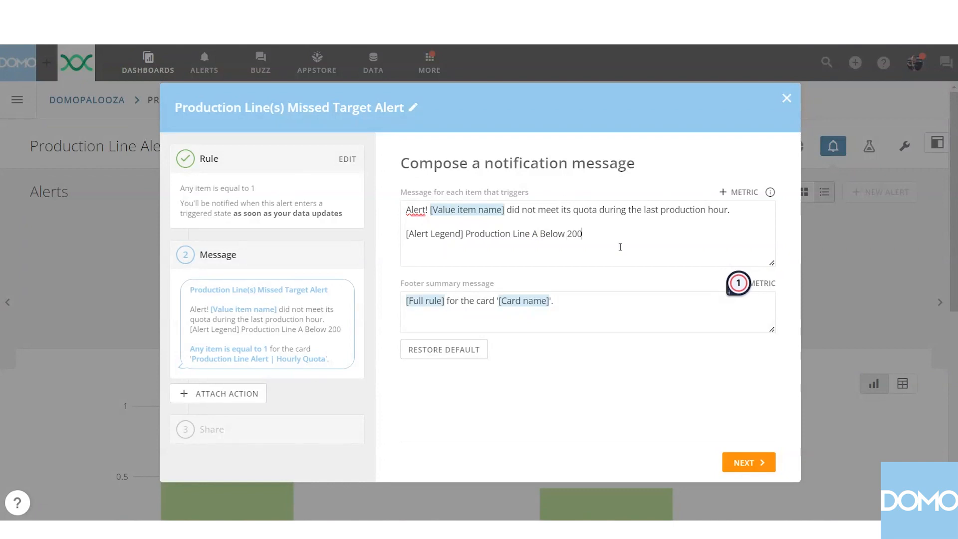
text(, Pro)
text(ductio)
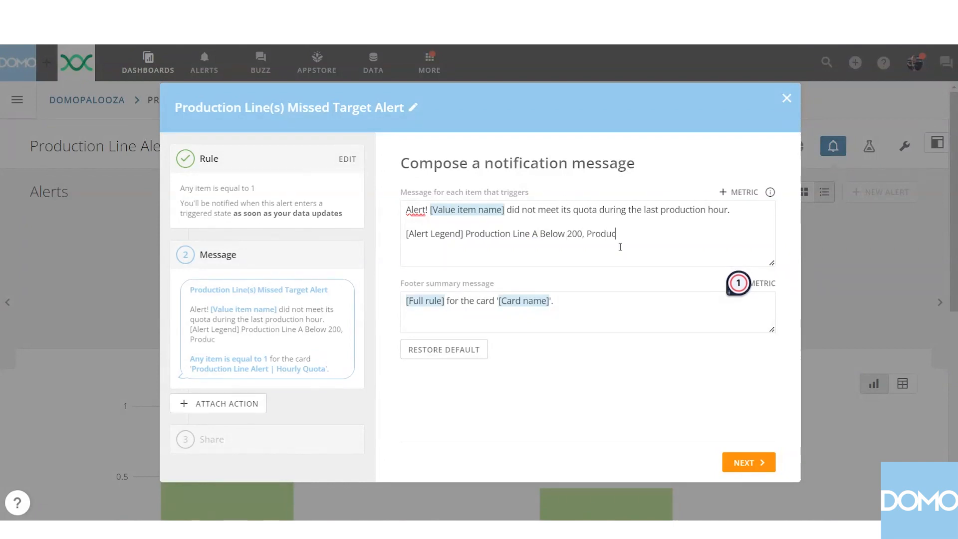
text(n Line B)
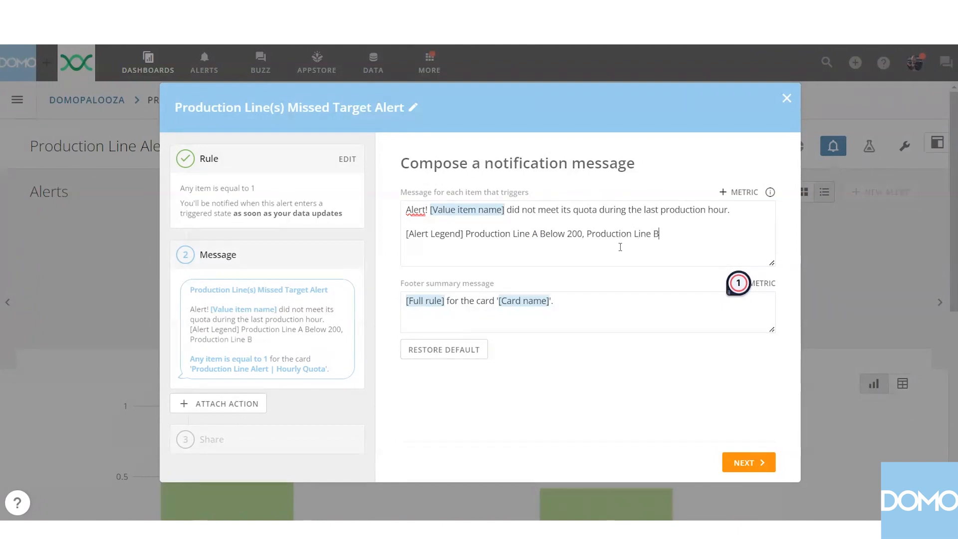
text( Below)
text( 400)
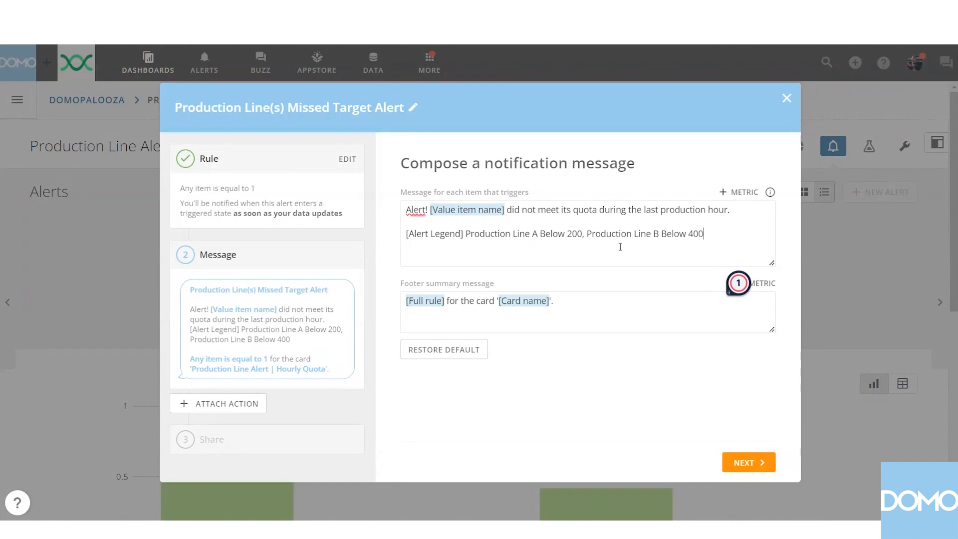
text(, Production)
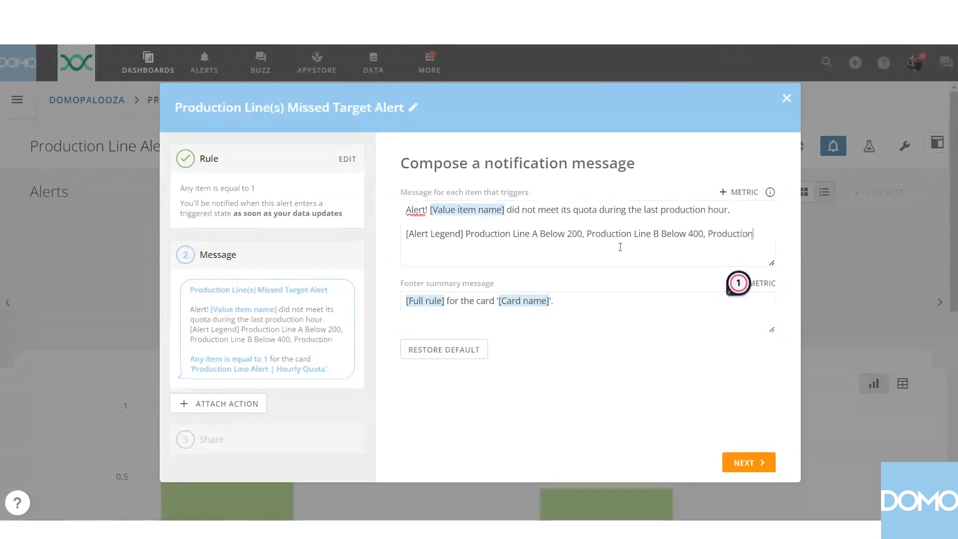
text( Line C)
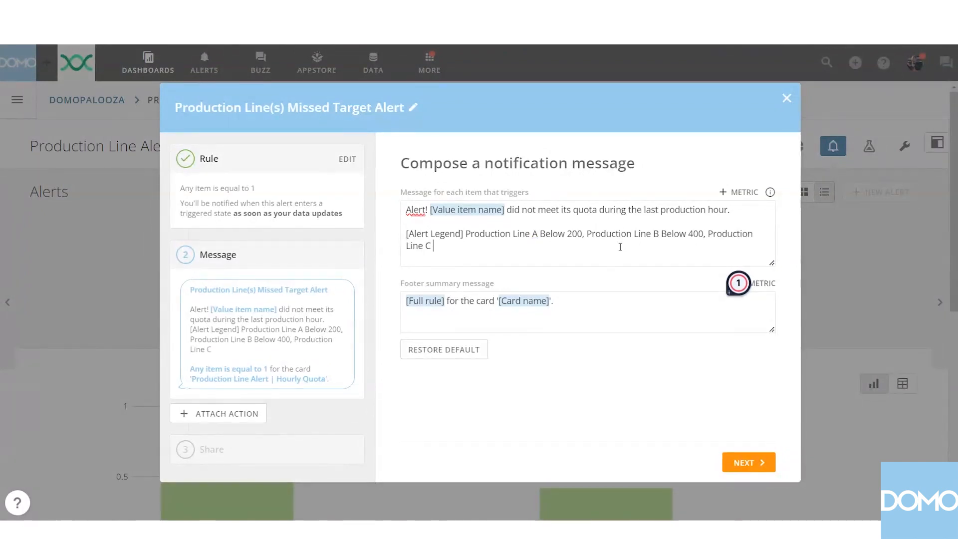
text( Below 100)
Replace the default footer summary message with only the Card name metric.
click(614, 310)
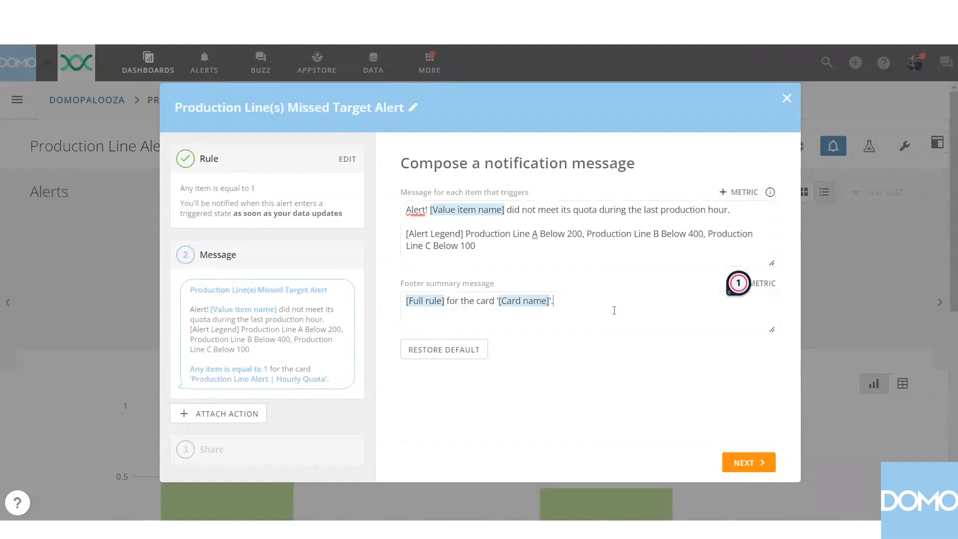
key(ctrl+a)
key(BackSpace)
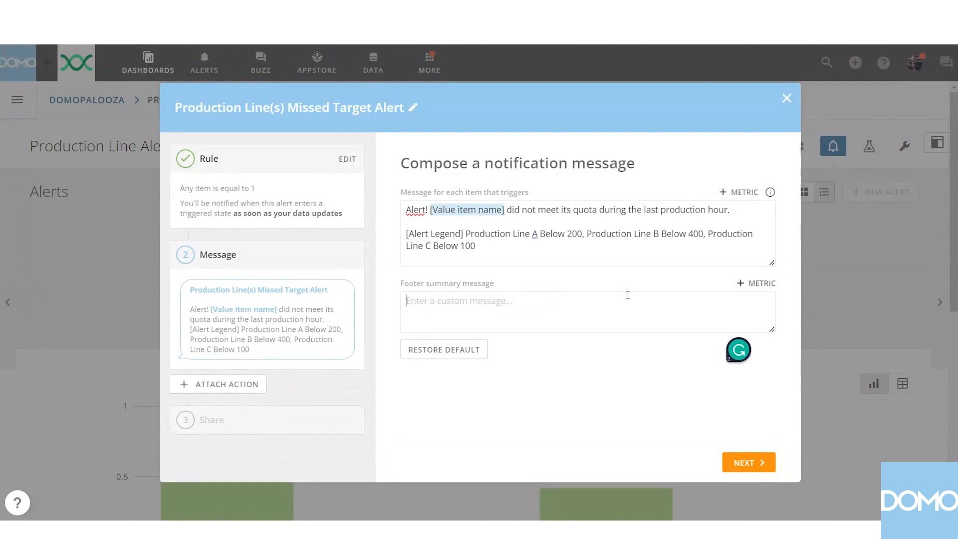
click(756, 283)
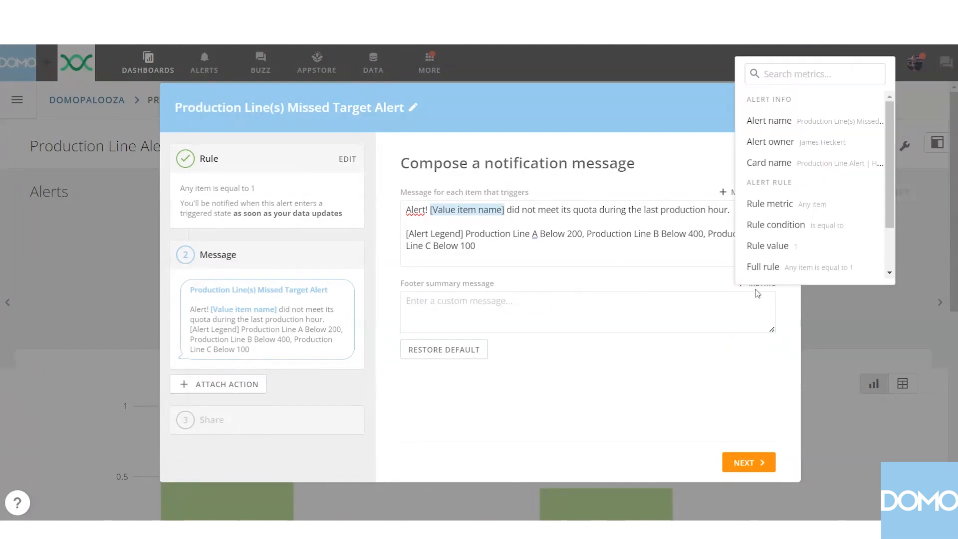
click(813, 163)
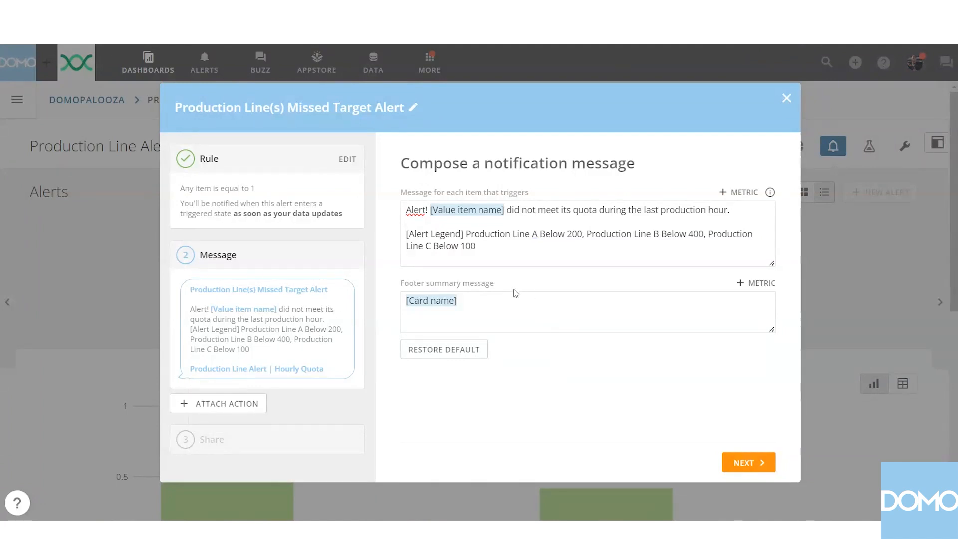
Save the alert without adding any people to share it with, and close its details to return to the card.
click(741, 464)
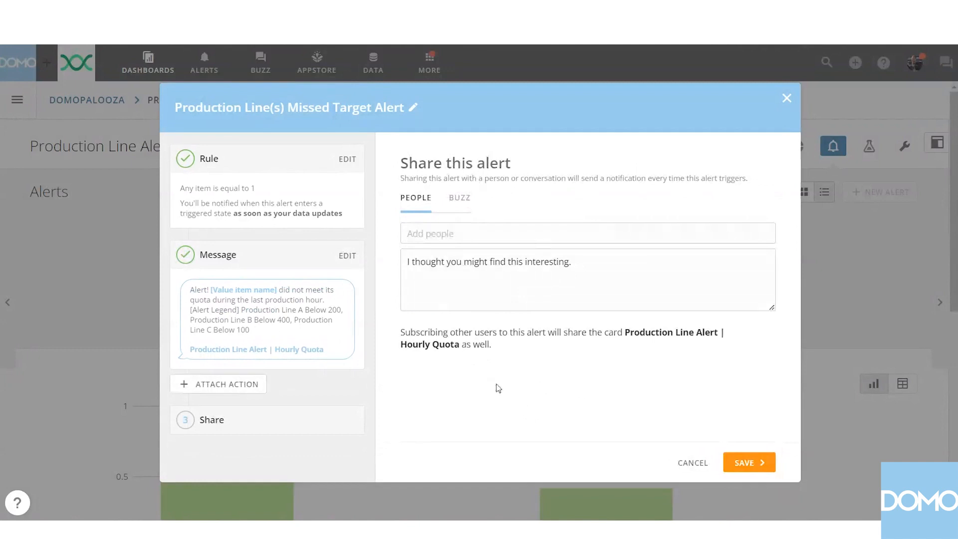
click(743, 460)
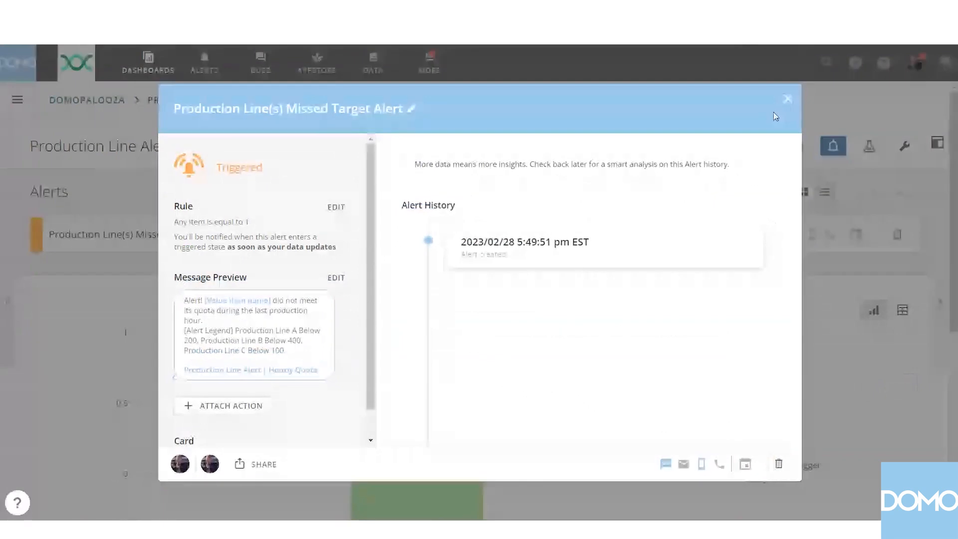
click(786, 98)
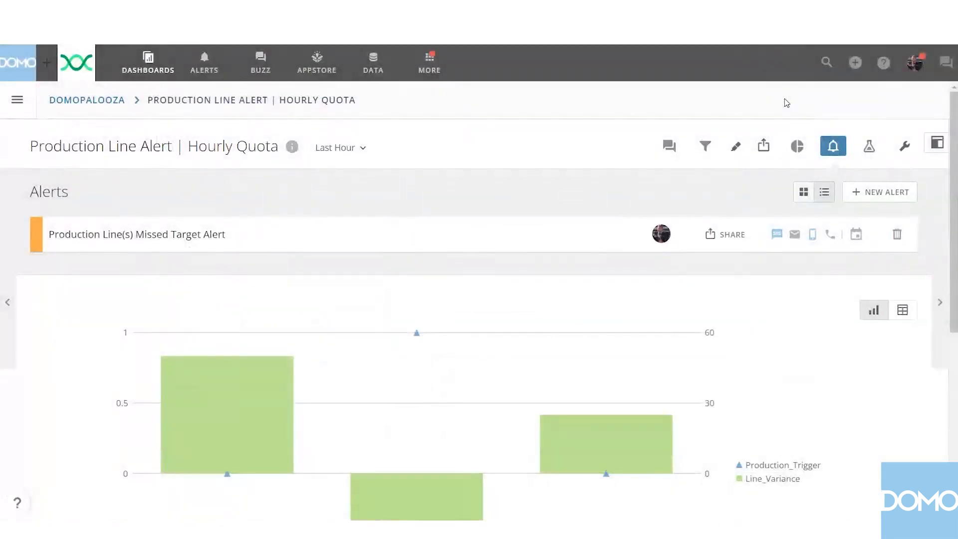
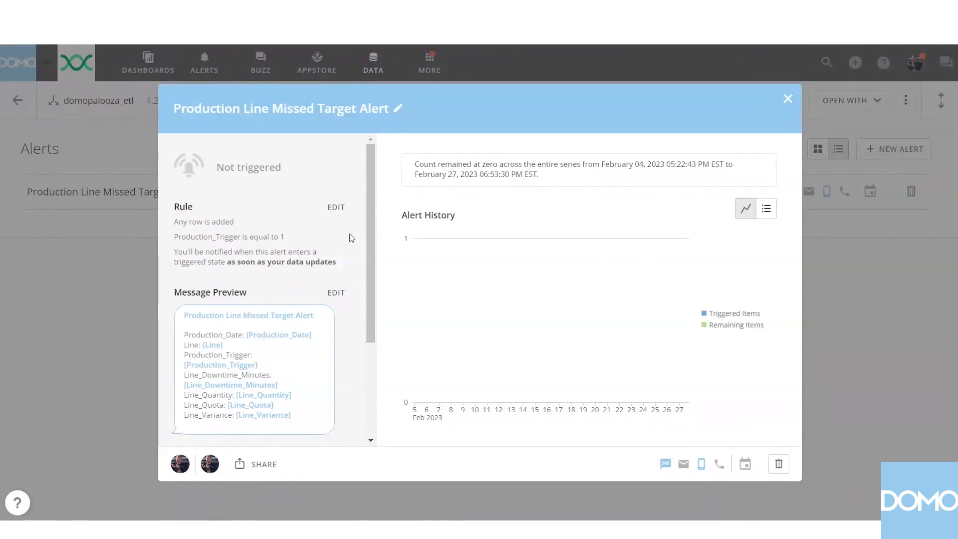
Inspect the blank webhook configuration for adding another action to the Production Line Missed Target Alert, and cancel it.
scroll(347, 245, down, 3)
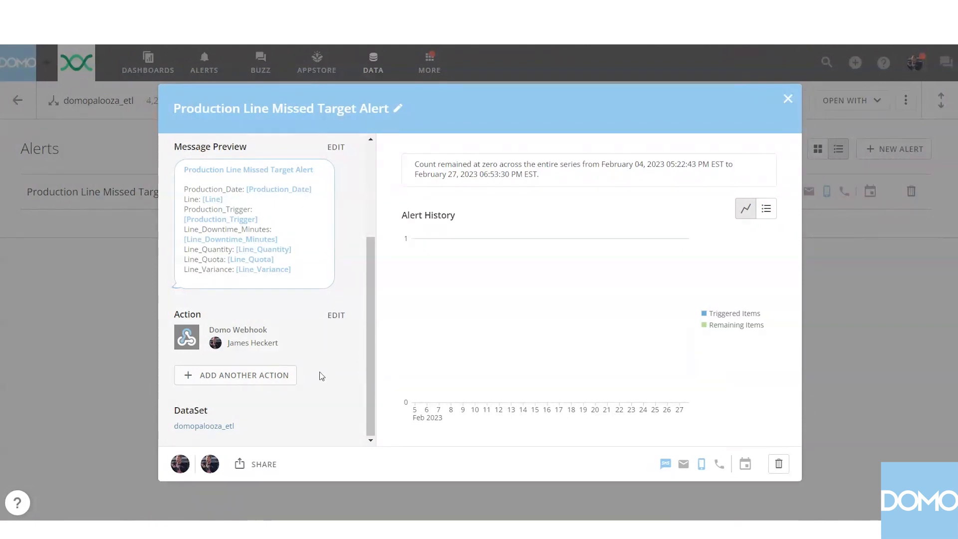
click(264, 376)
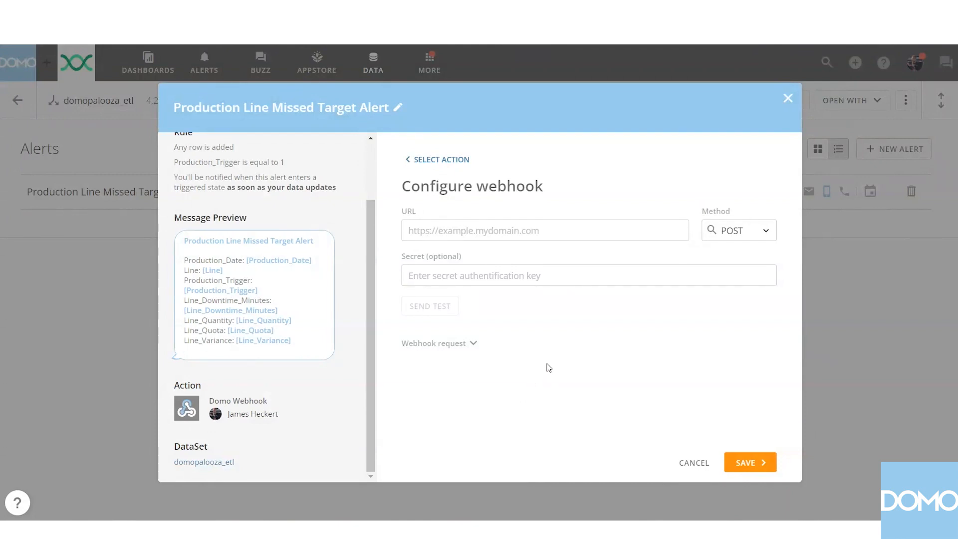
click(694, 464)
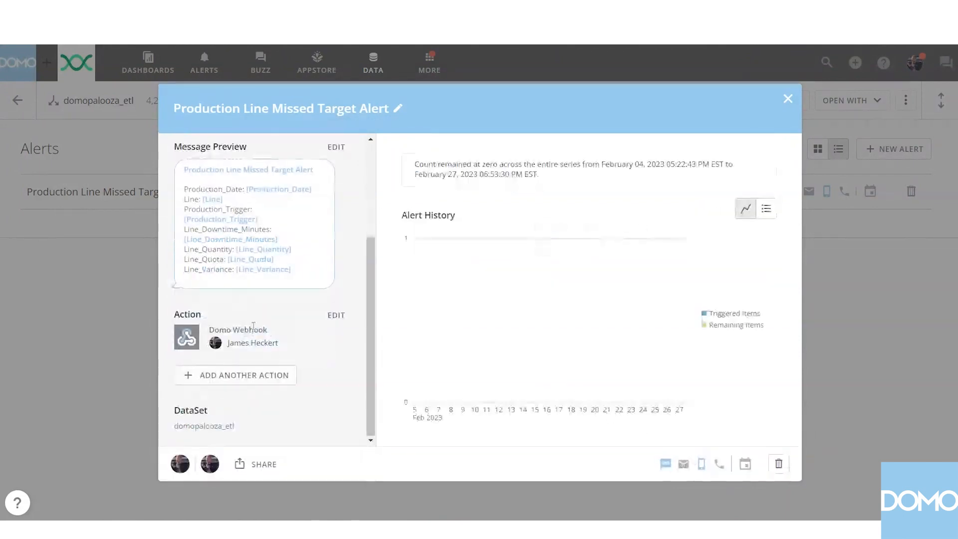
Examine the existing Domo Webhook action's URL, method, headers and customized JSON body message in the Production Line Missed Target Alert.
click(331, 316)
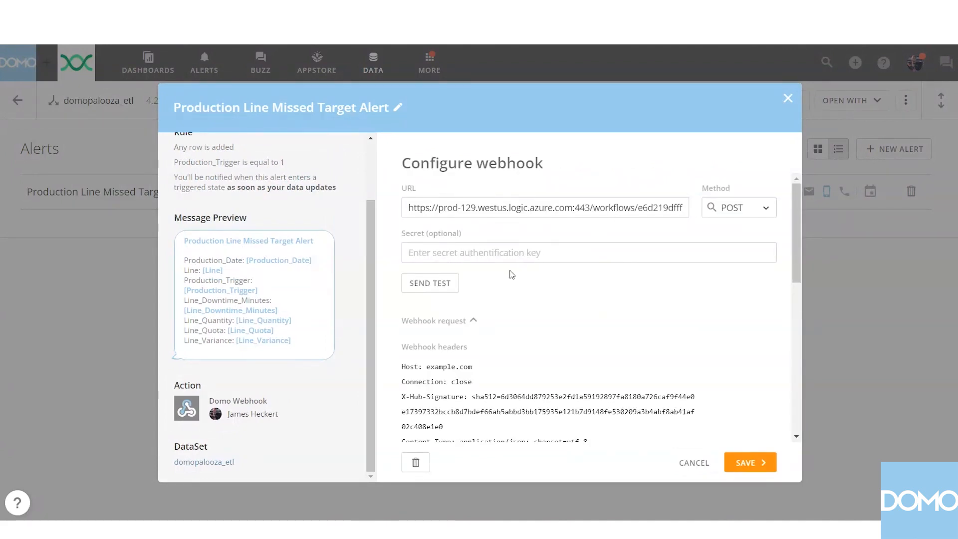
scroll(519, 275, down, 3)
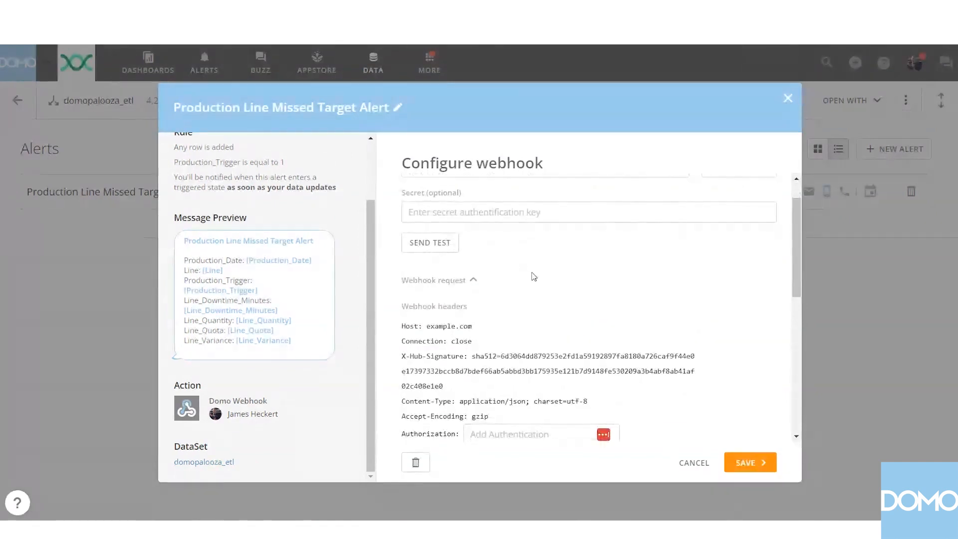
scroll(518, 261, down, 3)
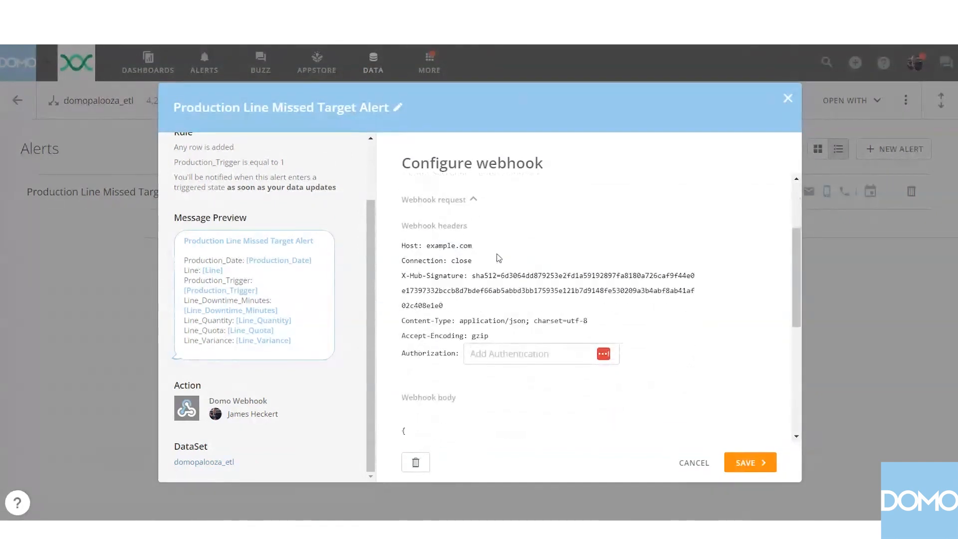
scroll(500, 258, down, 4)
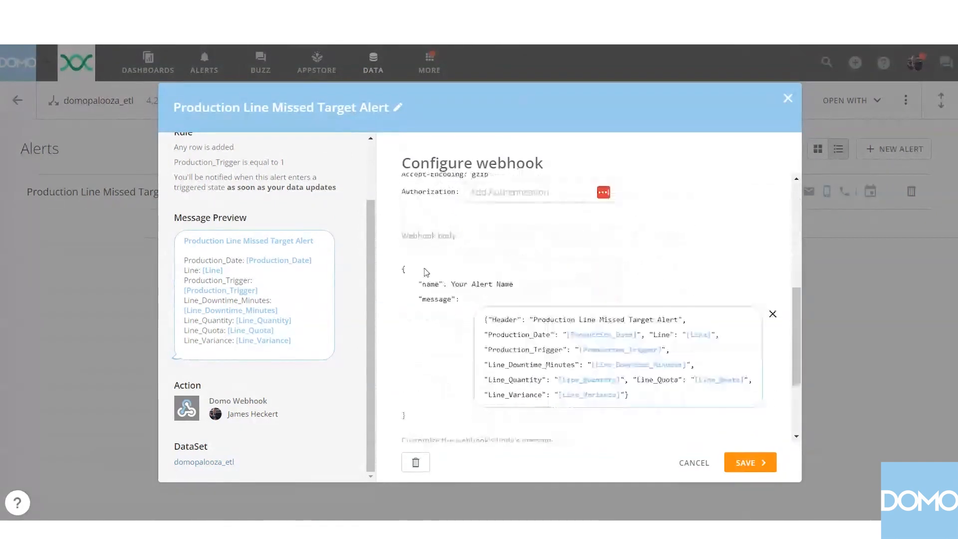
scroll(394, 244, down, 2)
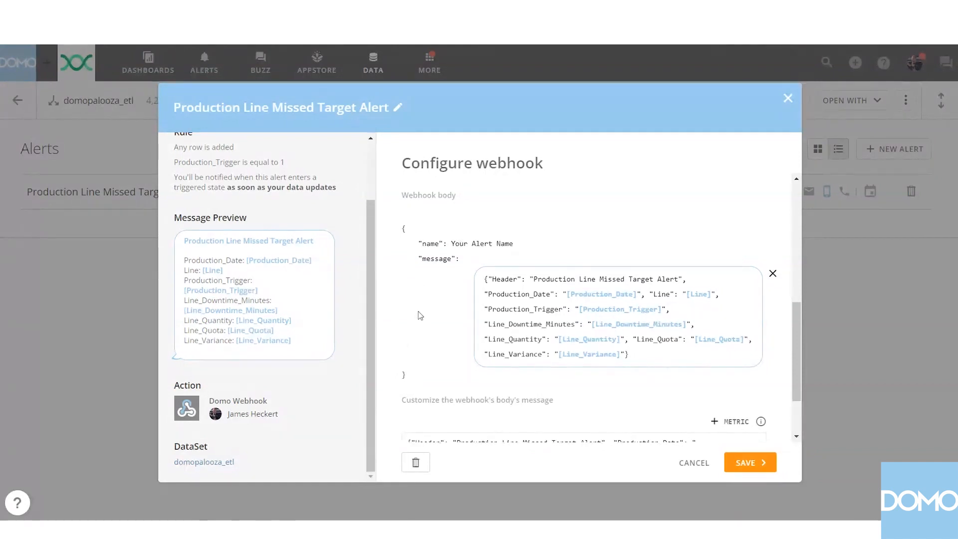
scroll(421, 316, down, 2)
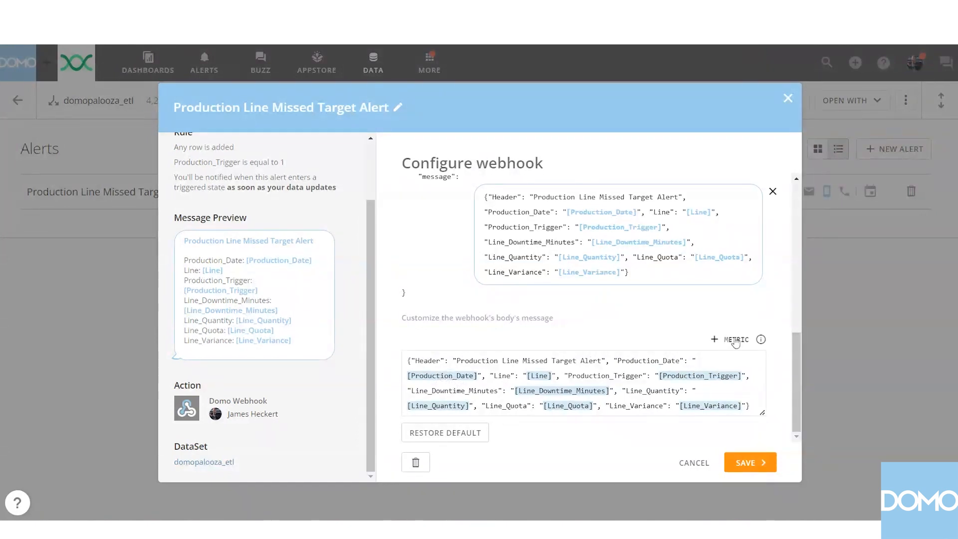
Browse the metrics that can be inserted in the webhook body message, through the live data fields, and dismiss the list.
click(737, 340)
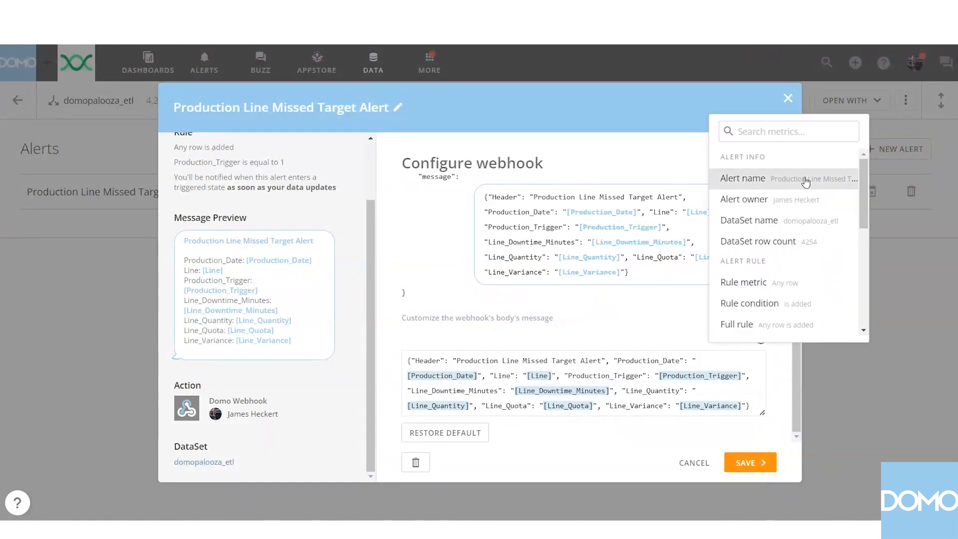
scroll(807, 195, down, 1)
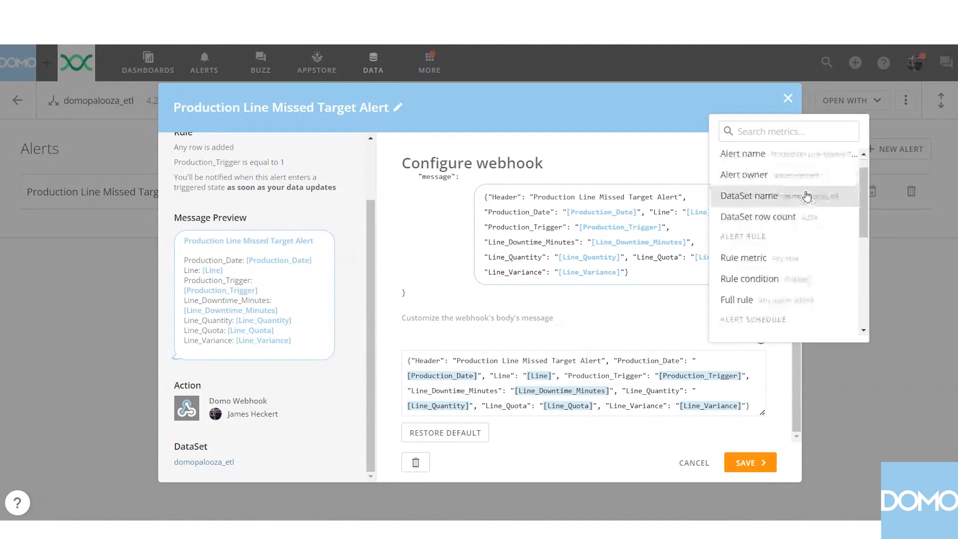
scroll(808, 195, down, 5)
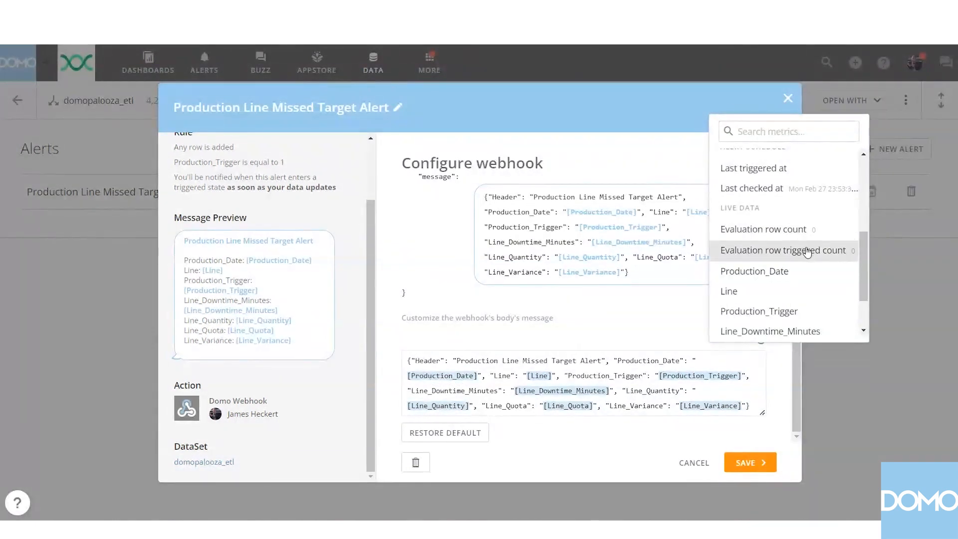
scroll(802, 253, down, 1)
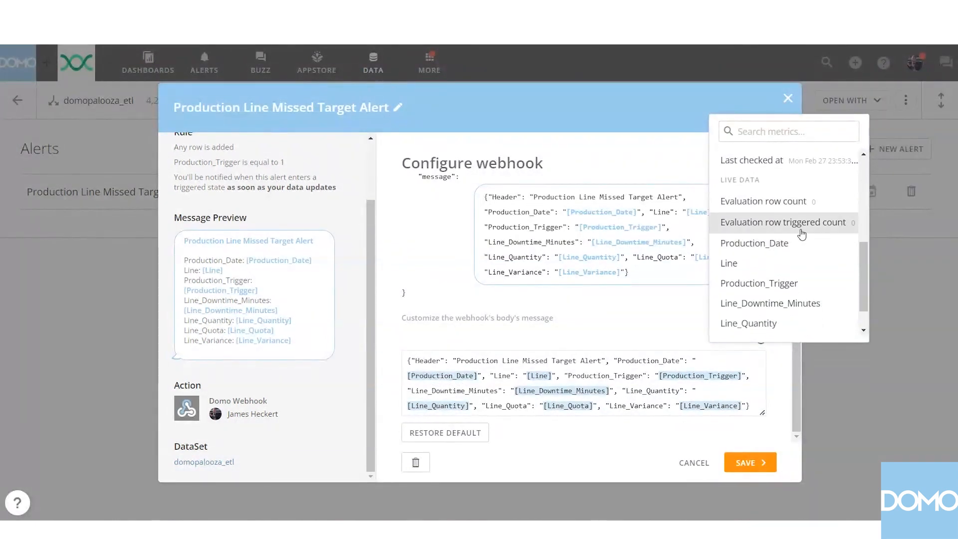
scroll(804, 248, down, 2)
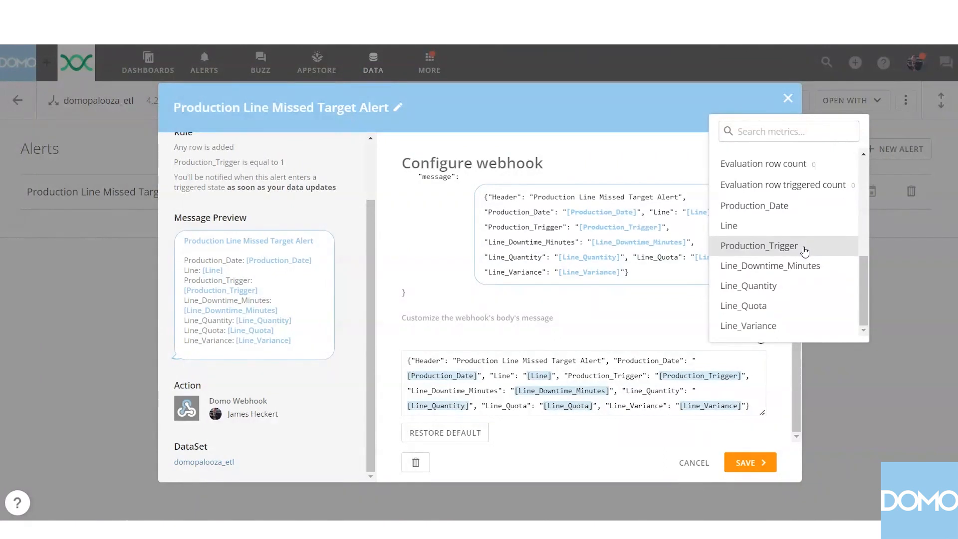
scroll(805, 272, up, 2)
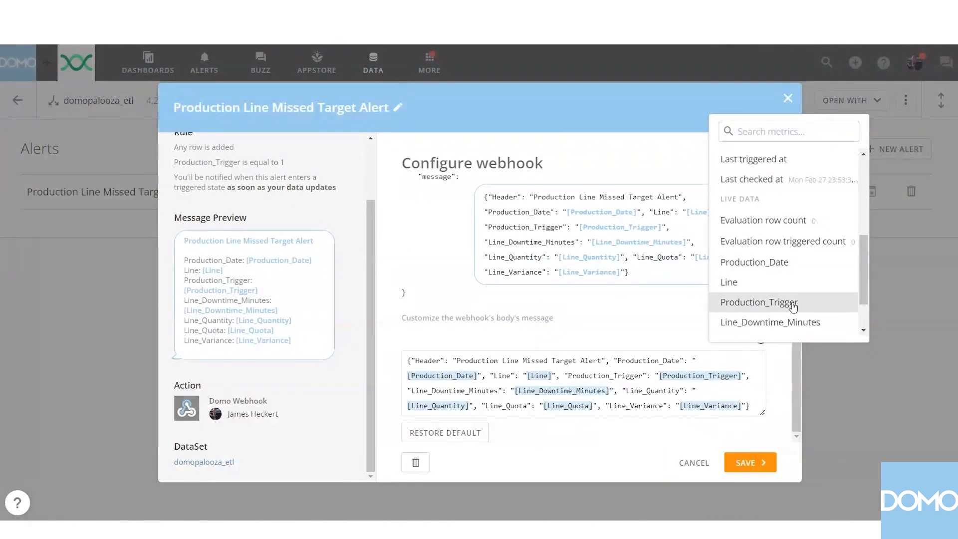
scroll(794, 291, down, 2)
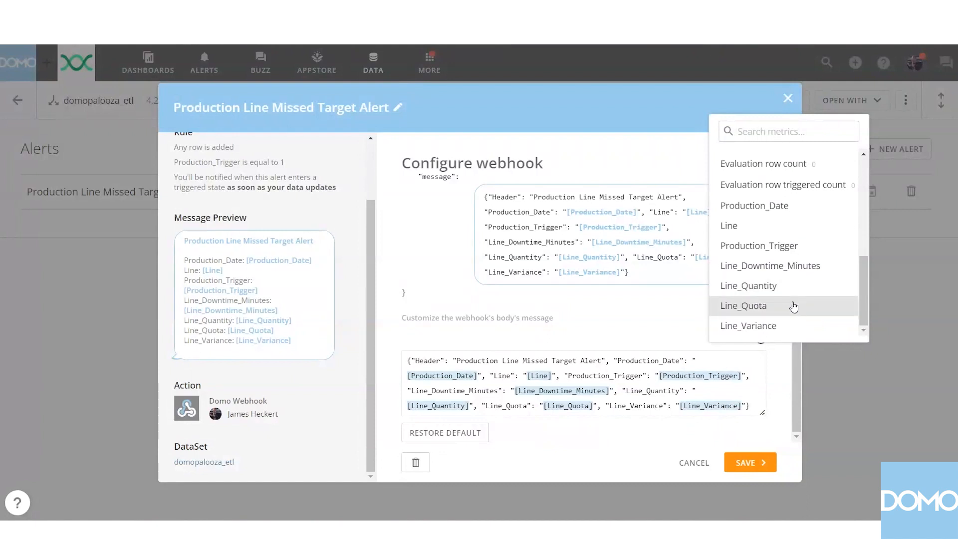
click(663, 428)
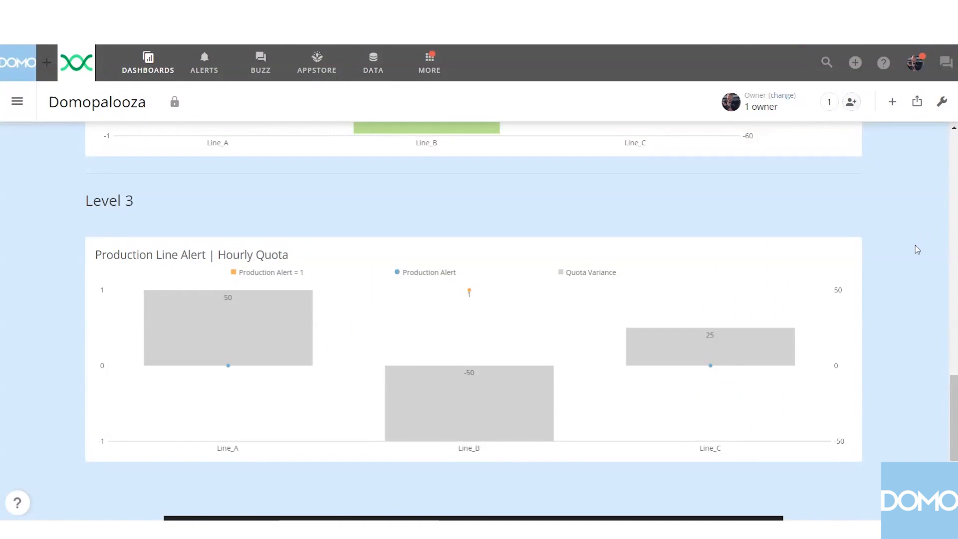
Open the details of the Production Line(s) Missed Target Alert from the Production Line Alert | Hourly Quota card on the Domopalooza dashboard.
click(278, 258)
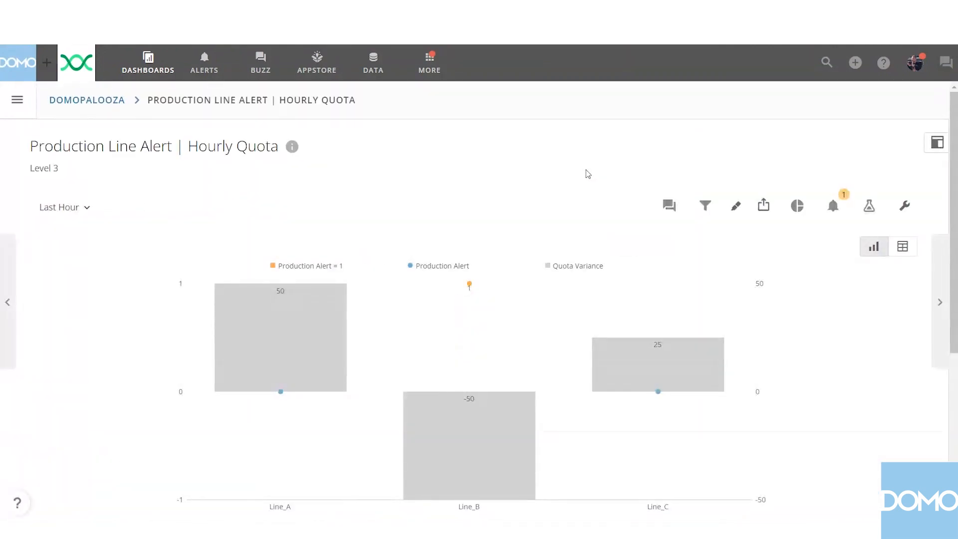
click(832, 205)
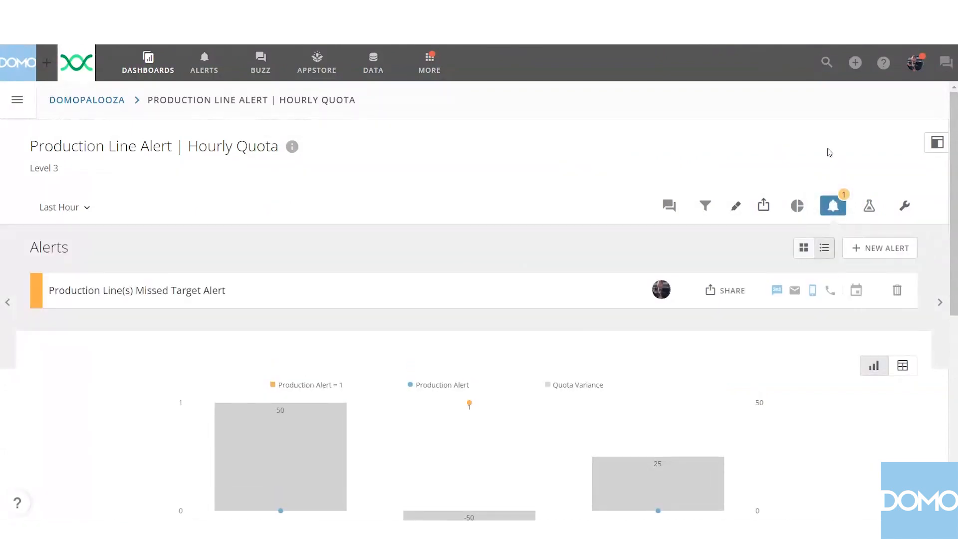
scroll(635, 133, down, 1)
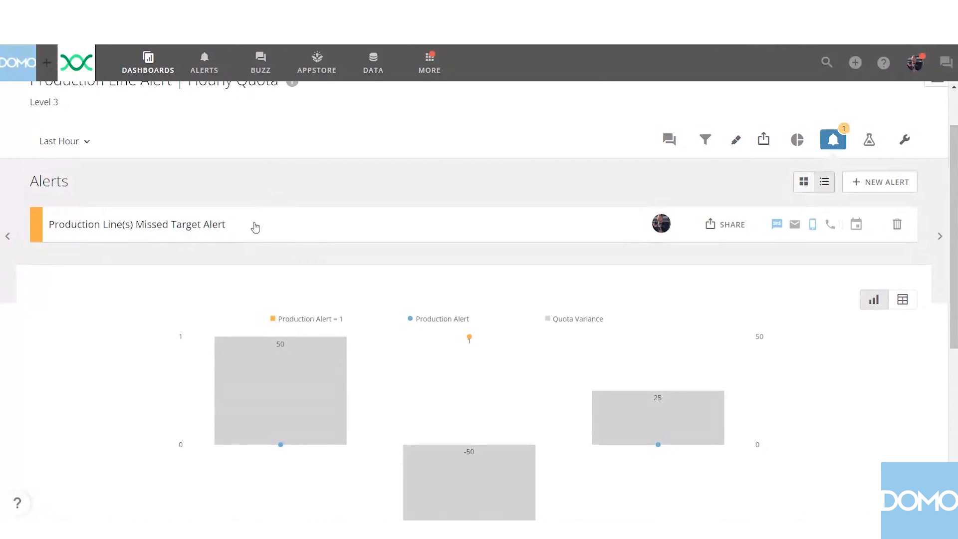
click(255, 227)
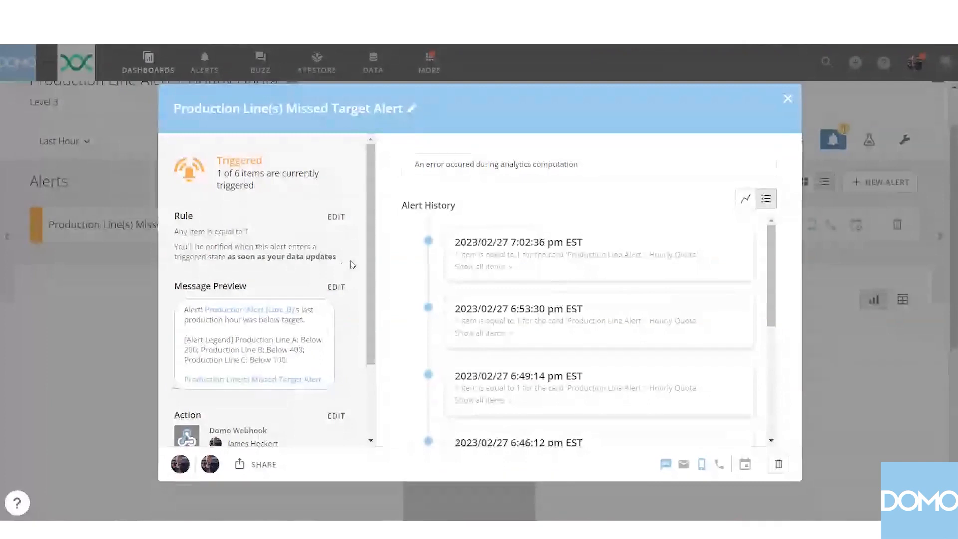
Examine the Domo Webhook action's configuration in the Production Line(s) Missed Target Alert.
scroll(353, 270, down, 1)
scroll(353, 274, down, 1)
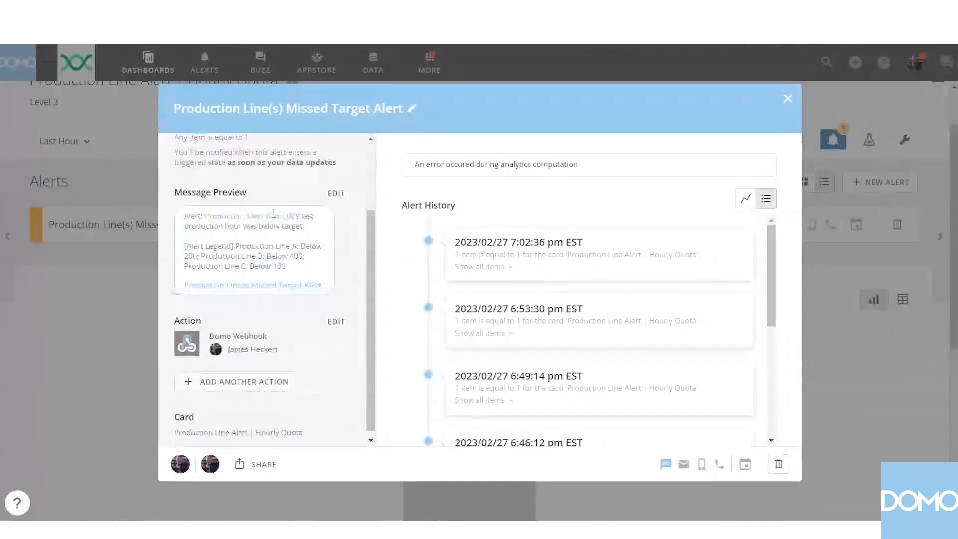
click(349, 321)
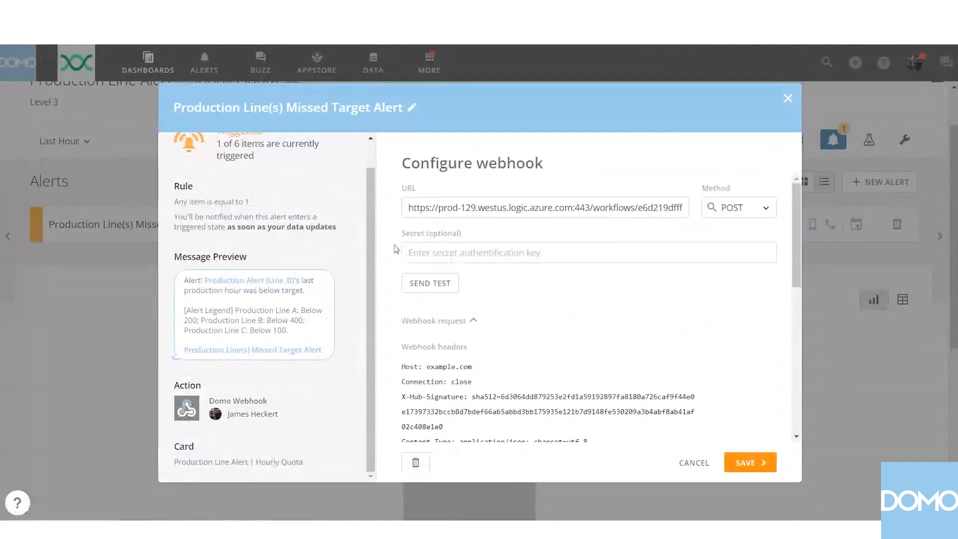
scroll(393, 245, down, 3)
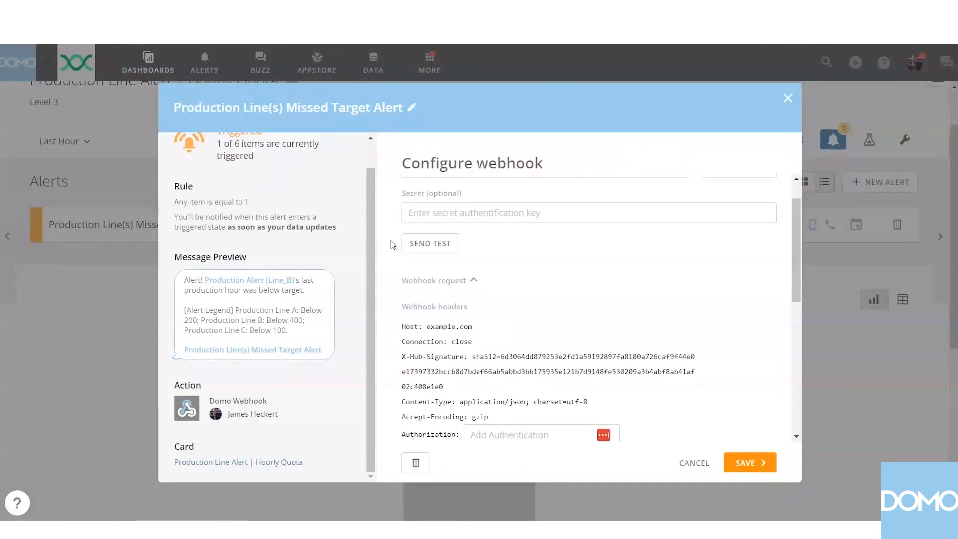
scroll(393, 245, down, 4)
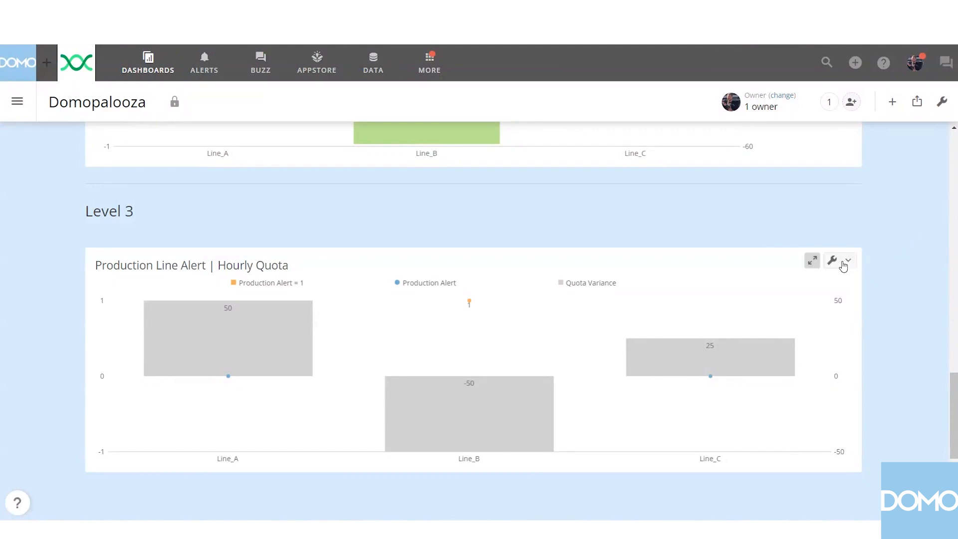
View the Power Automate alert message image below the Level 3 card on the Domopalooza dashboard.
scroll(924, 290, down, 2)
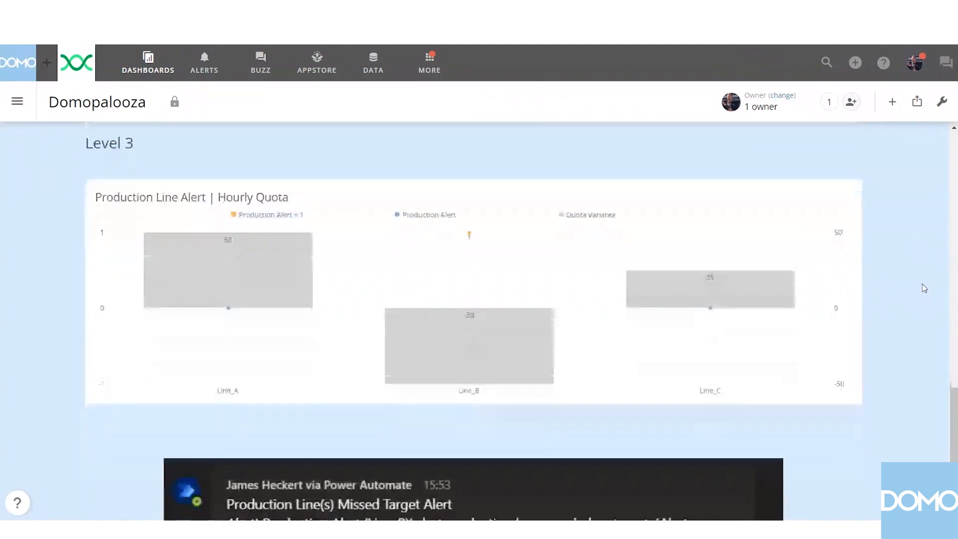
scroll(924, 288, down, 3)
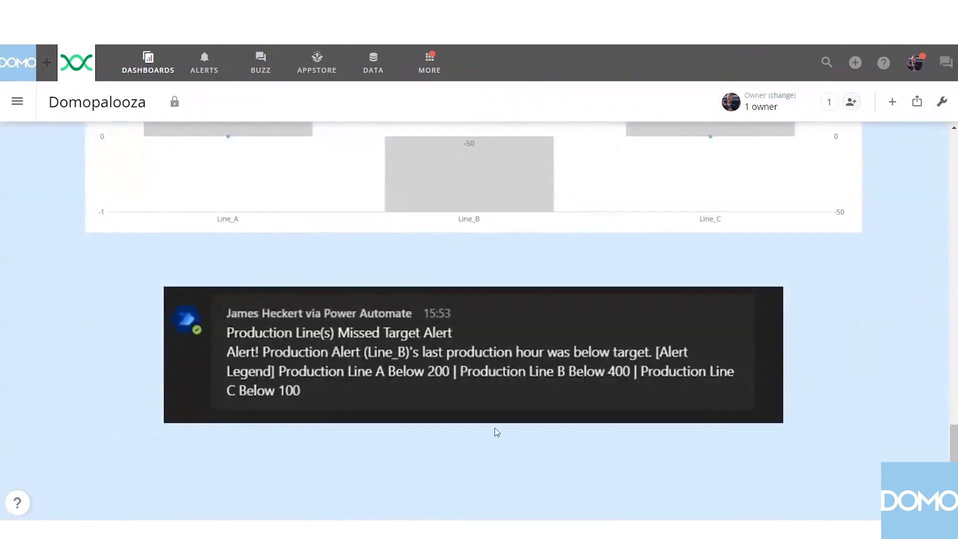